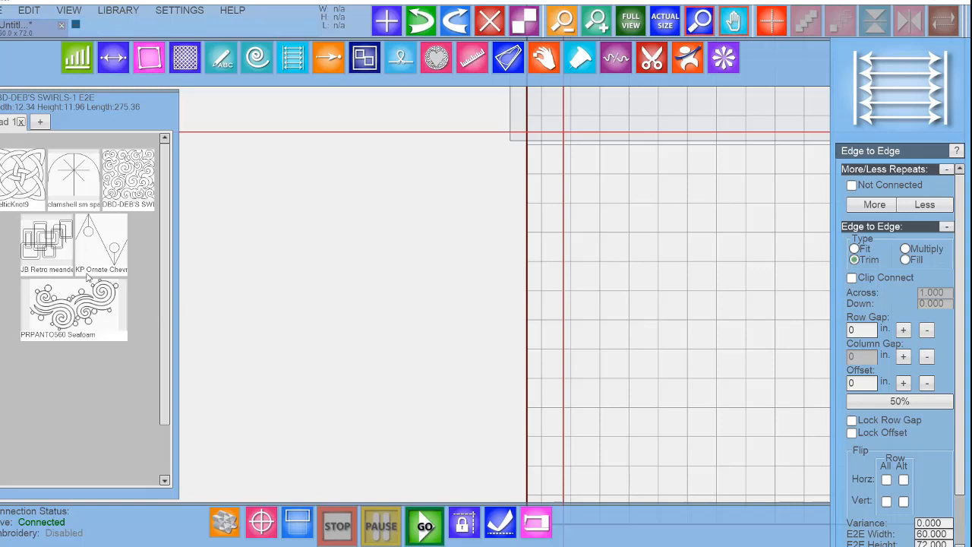
Place the CelticKnot9 pattern beside the quilt area to examine its start and end points, and delete it.
{"action": "left_click_drag", "start_coordinate": [16, 184], "coordinate": [341, 227]}
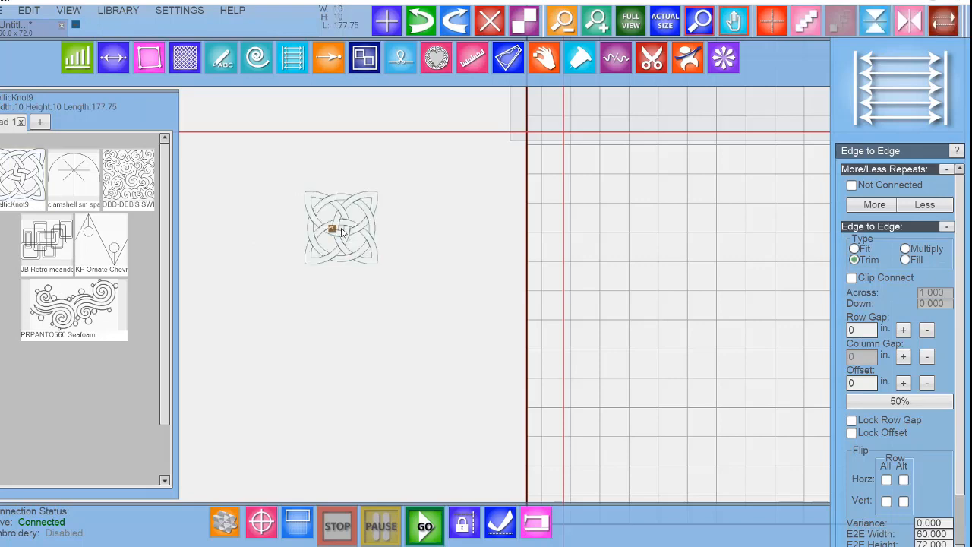
{"action": "scroll", "coordinate": [333, 230], "scroll_direction": "up", "scroll_amount": 15}
{"action": "scroll", "coordinate": [330, 228], "scroll_direction": "up", "scroll_amount": 3}
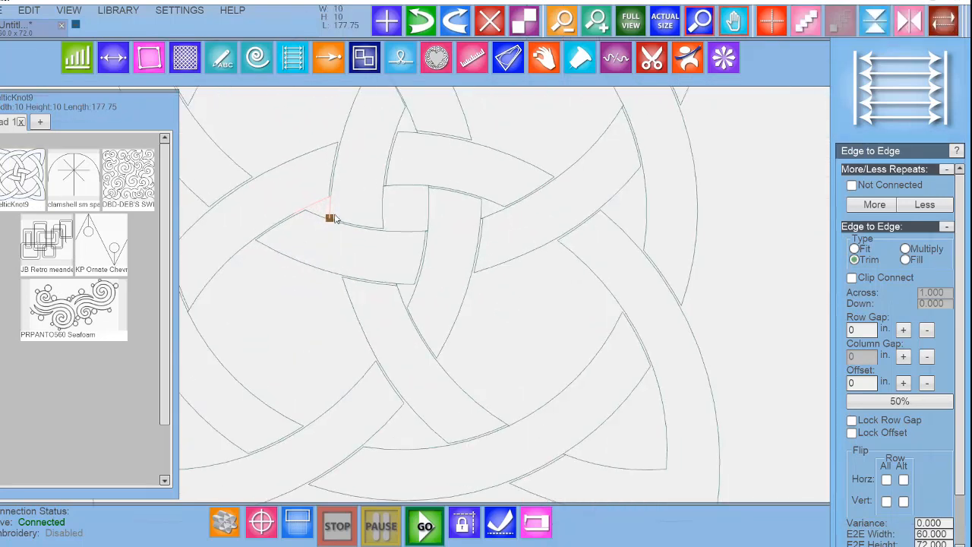
{"action": "scroll", "coordinate": [329, 219], "scroll_direction": "down", "scroll_amount": 10}
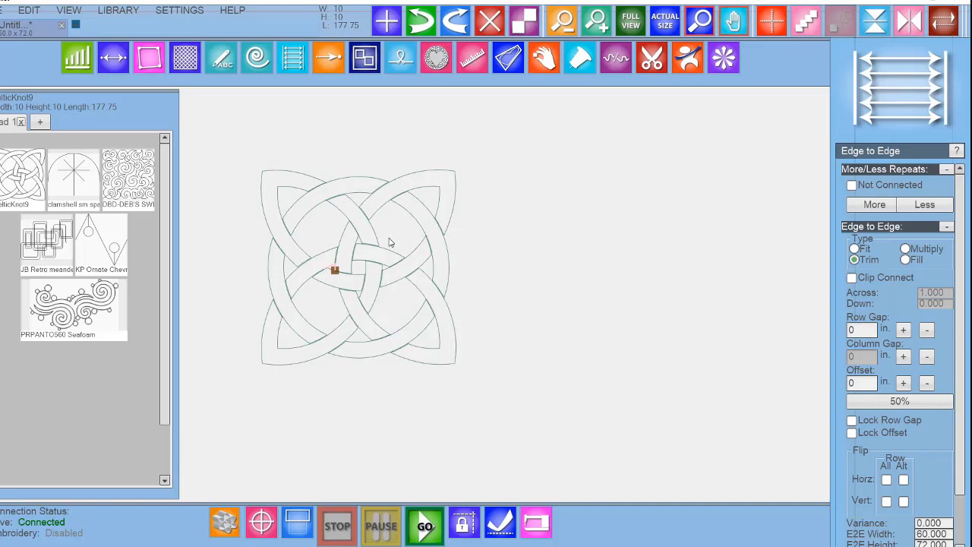
{"action": "scroll", "coordinate": [389, 241], "scroll_direction": "down", "scroll_amount": 2}
{"action": "key", "text": "Delete"}
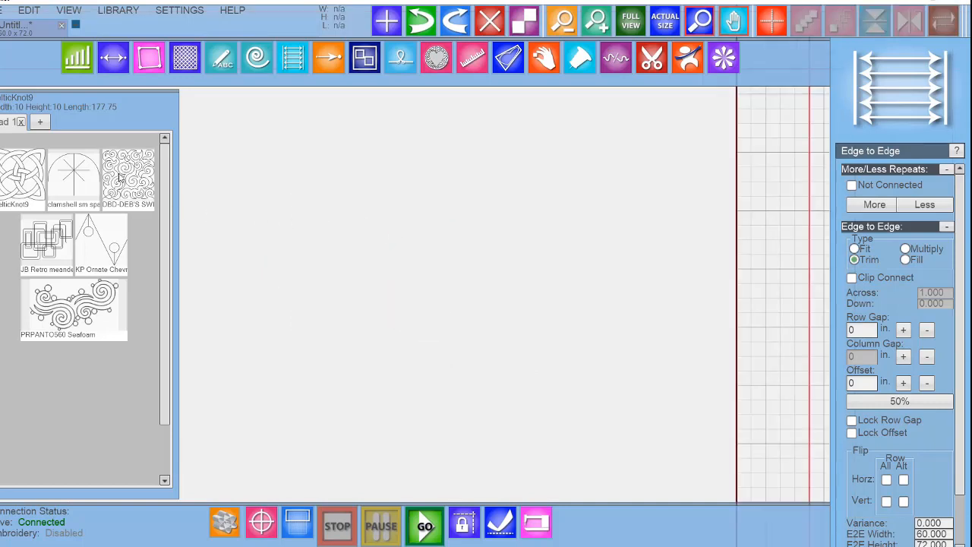
Place the DBD-DEB'S SWIRLS-1 E2E pattern beside the quilt area to examine its start and end points, and delete it.
{"action": "left_click_drag", "start_coordinate": [115, 174], "coordinate": [394, 253]}
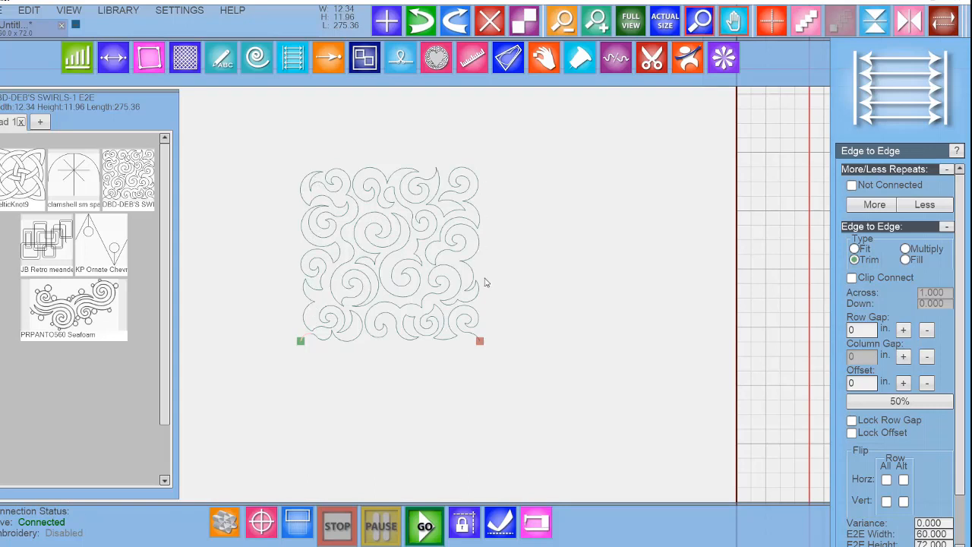
{"action": "scroll", "coordinate": [481, 325], "scroll_direction": "down", "scroll_amount": 5}
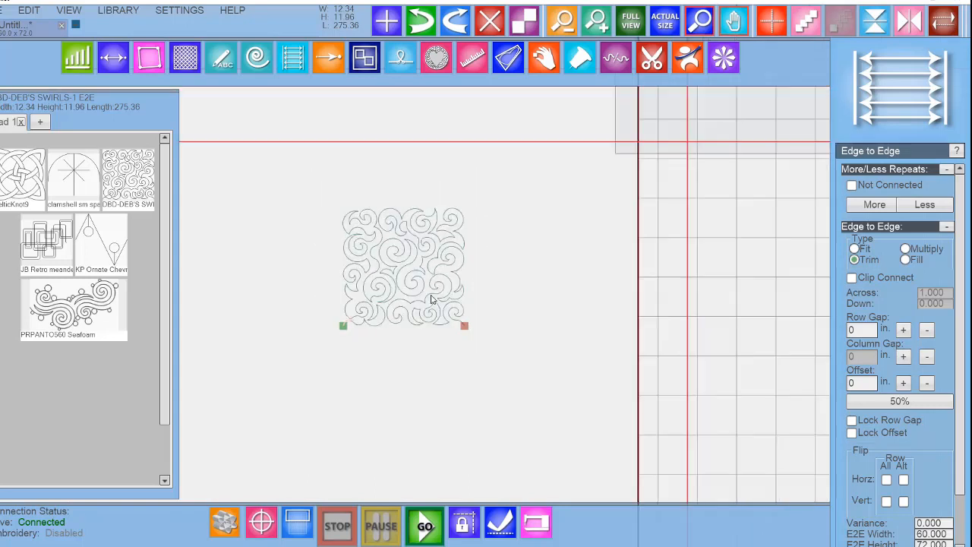
{"action": "left_click_drag", "start_coordinate": [334, 311], "coordinate": [319, 274]}
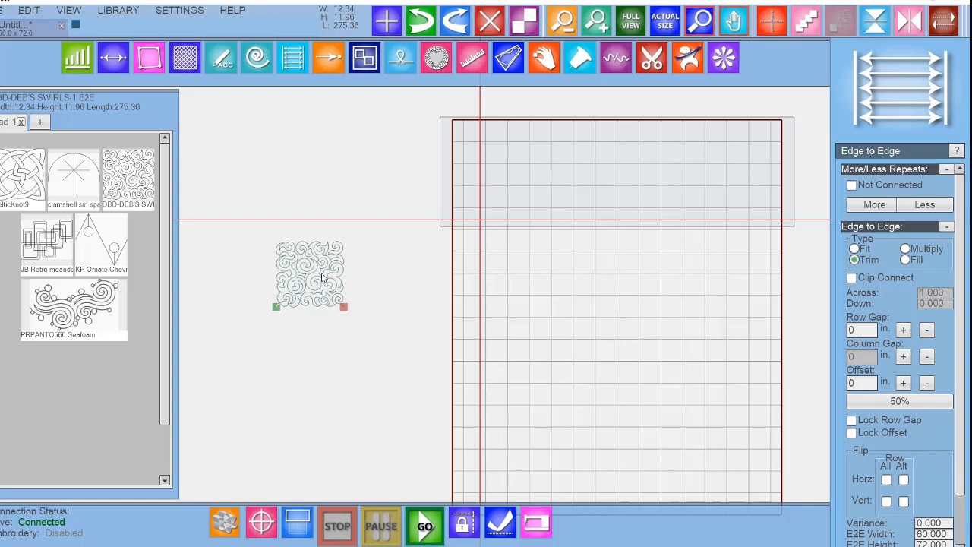
{"action": "key", "text": "Delete"}
Try the JB Retro meandering E2E pattern beside and inside the quilt area, and delete it.
{"action": "left_click_drag", "start_coordinate": [38, 242], "coordinate": [263, 283]}
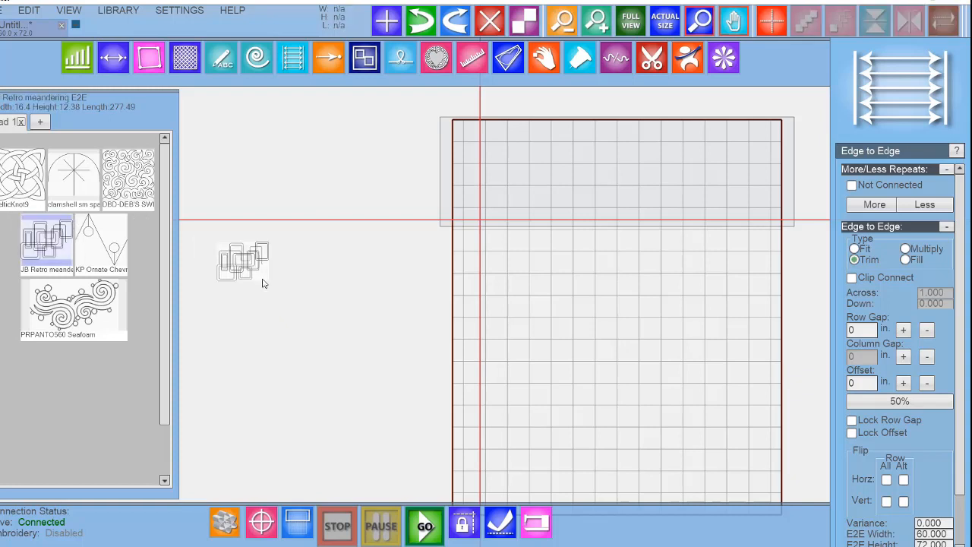
{"action": "scroll", "coordinate": [311, 290], "scroll_direction": "up", "scroll_amount": 3}
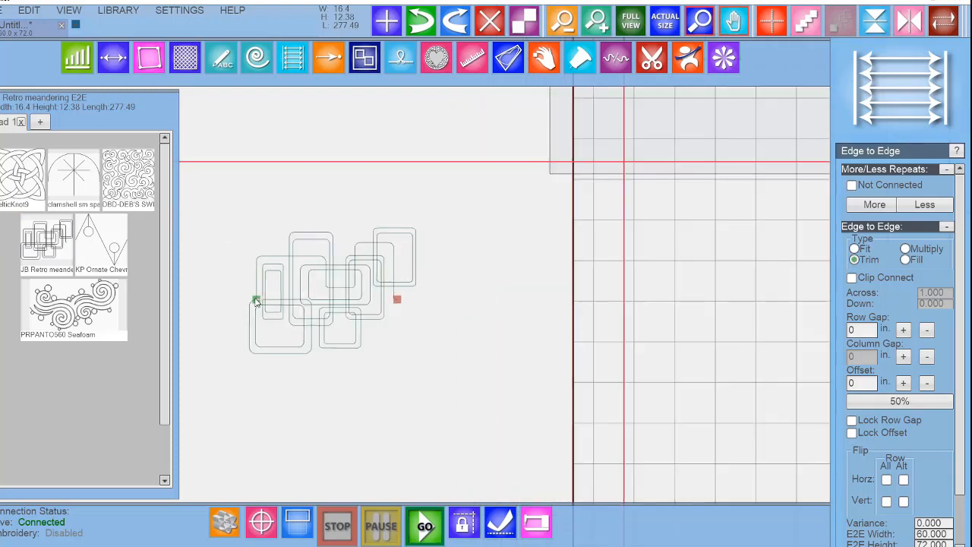
{"action": "scroll", "coordinate": [387, 310], "scroll_direction": "down", "scroll_amount": 3}
{"action": "left_click_drag", "start_coordinate": [354, 306], "coordinate": [488, 224]}
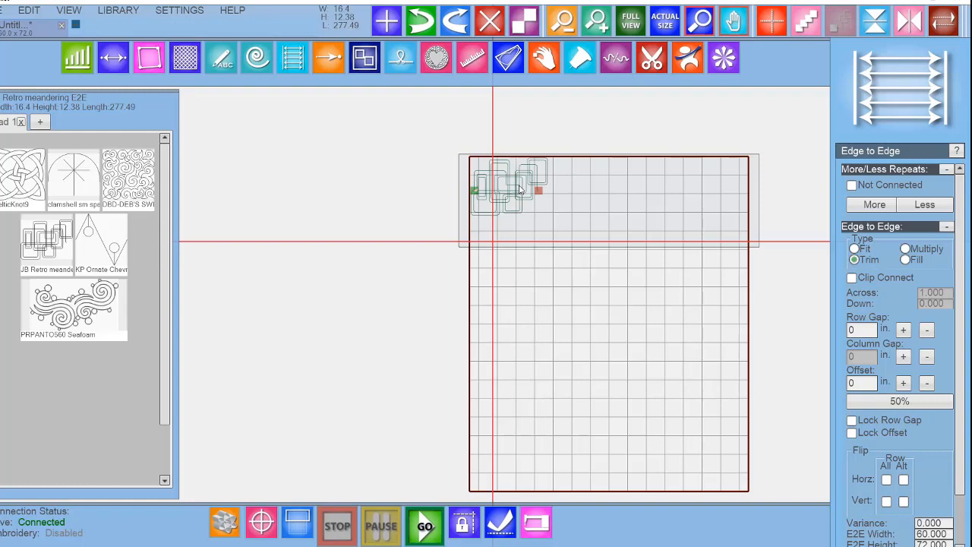
{"action": "left_click_drag", "start_coordinate": [519, 189], "coordinate": [320, 199]}
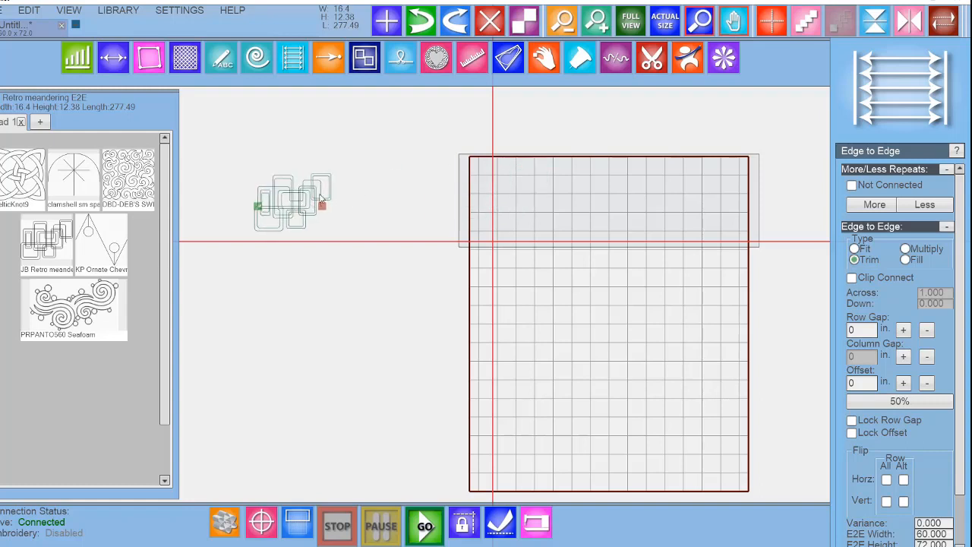
{"action": "key", "text": "Delete"}
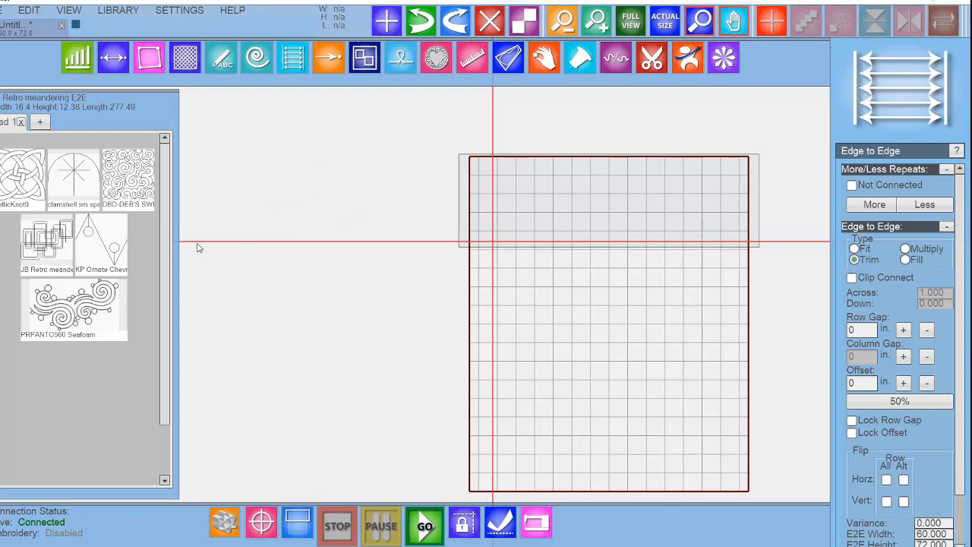
Place the clamshell sm sparkler e2e pattern in the empty space beside the quilt area.
{"action": "left_click", "coordinate": [75, 190]}
{"action": "left_click_drag", "start_coordinate": [76, 191], "coordinate": [362, 302]}
{"action": "scroll", "coordinate": [360, 301], "scroll_direction": "up", "scroll_amount": 2}
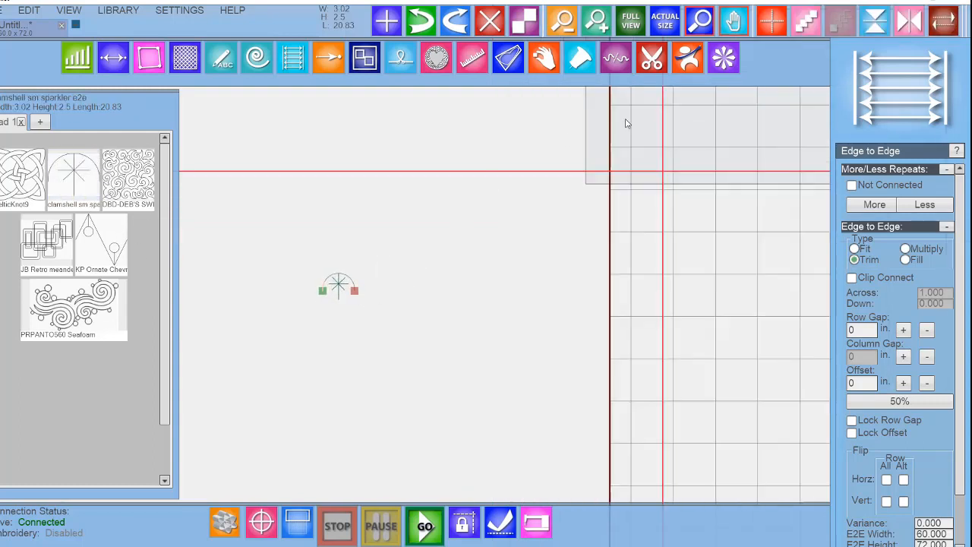
Enlarge the clamshell pattern proportionally to about 11.5 by 9.5 in with Transform, and delete it.
{"action": "left_click", "coordinate": [688, 57]}
{"action": "left_click", "coordinate": [354, 294]}
{"action": "left_click_drag", "start_coordinate": [354, 294], "coordinate": [445, 375]}
{"action": "left_click", "coordinate": [553, 326]}
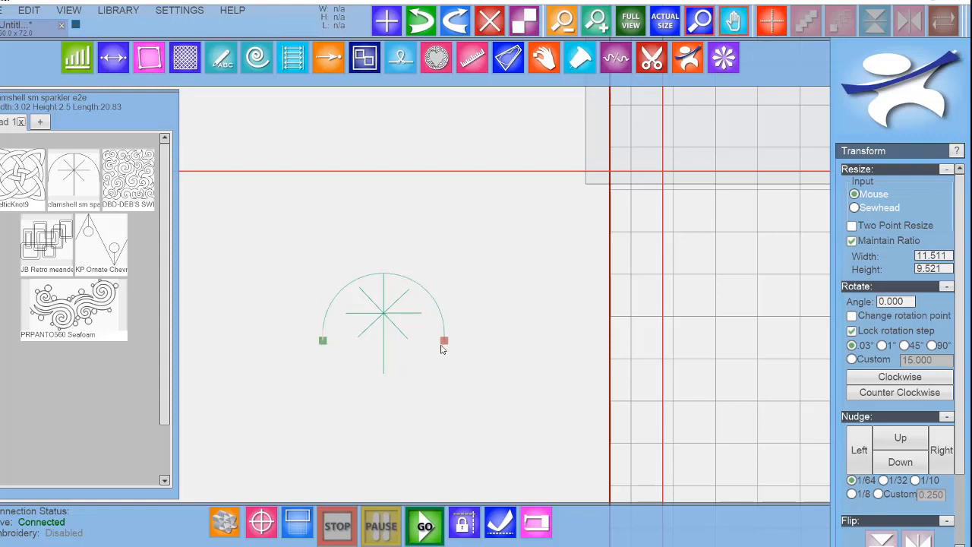
{"action": "scroll", "coordinate": [443, 349], "scroll_direction": "down", "scroll_amount": 1}
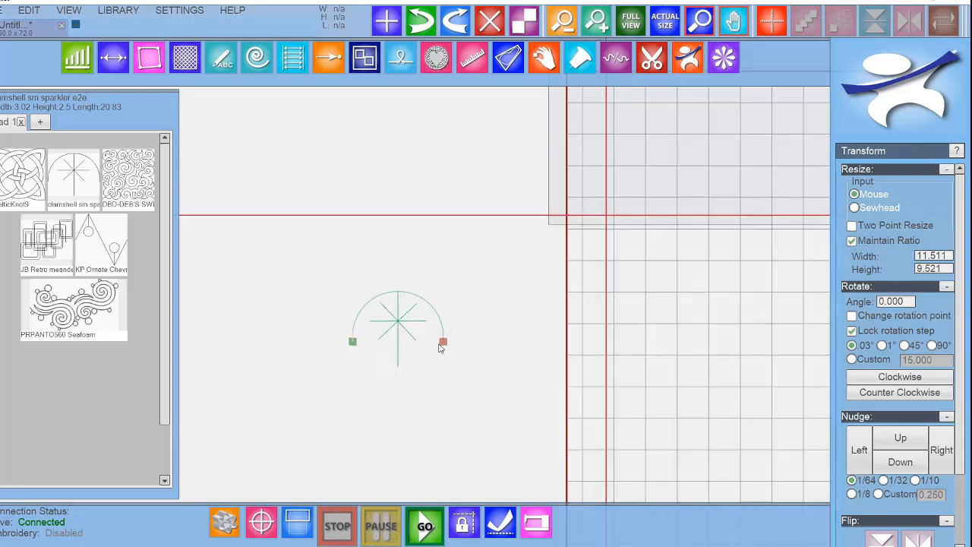
{"action": "left_click", "coordinate": [417, 326]}
{"action": "key", "text": "Delete"}
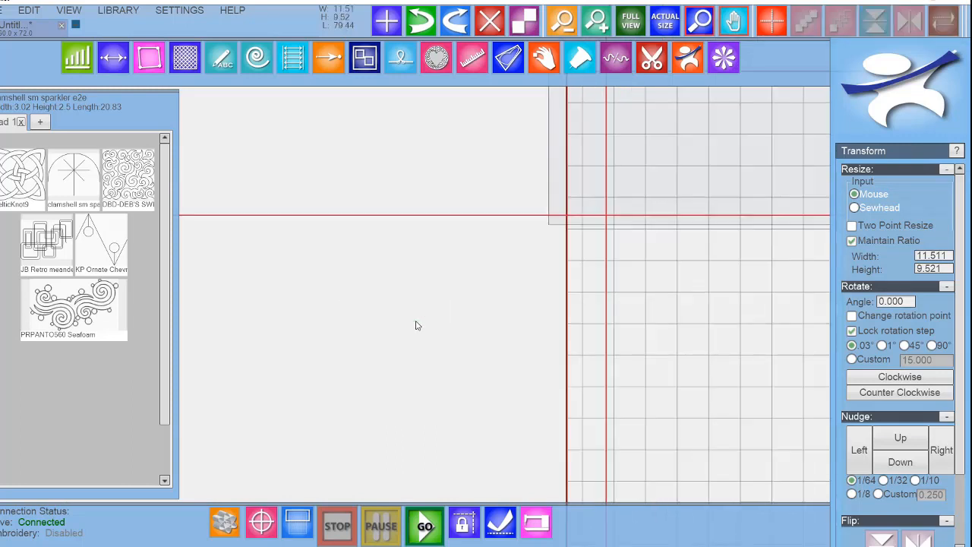
Place the PRPANTO560 Seafoam pattern beside the quilt area to examine its start and end points, and delete it.
{"action": "left_click_drag", "start_coordinate": [62, 317], "coordinate": [430, 282]}
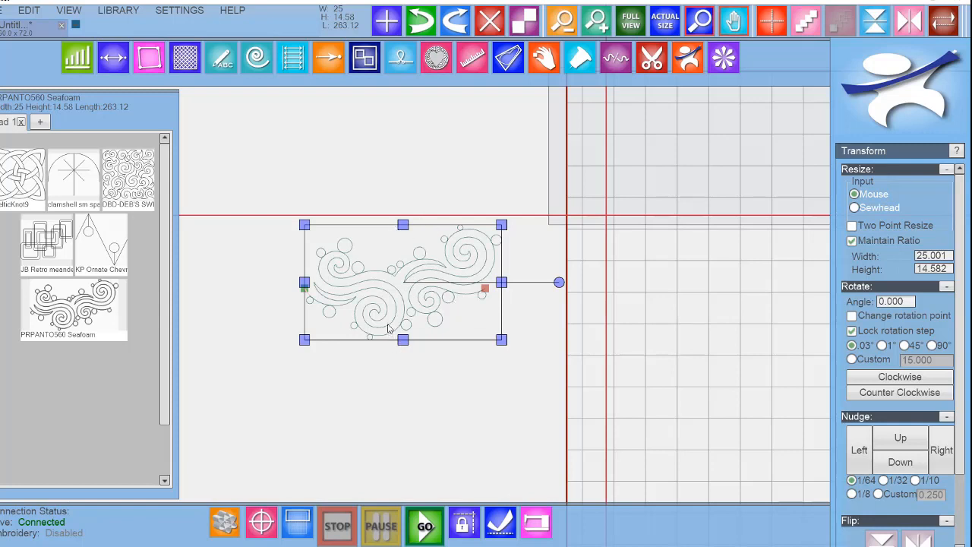
{"action": "key", "text": "Delete"}
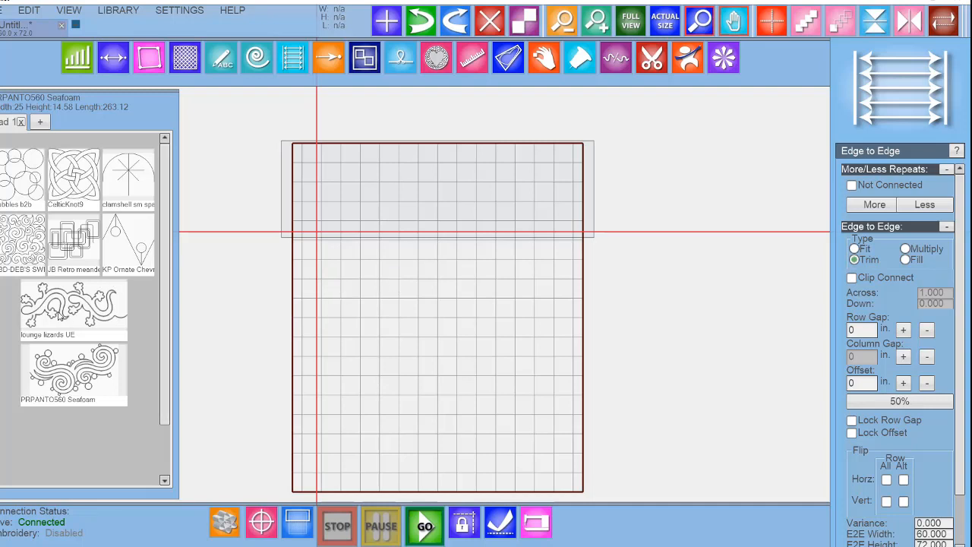
Place the lounge lizards UE pattern in the upper quilt area and extend it into a connected row of four repeats.
{"action": "left_click_drag", "start_coordinate": [57, 312], "coordinate": [370, 193]}
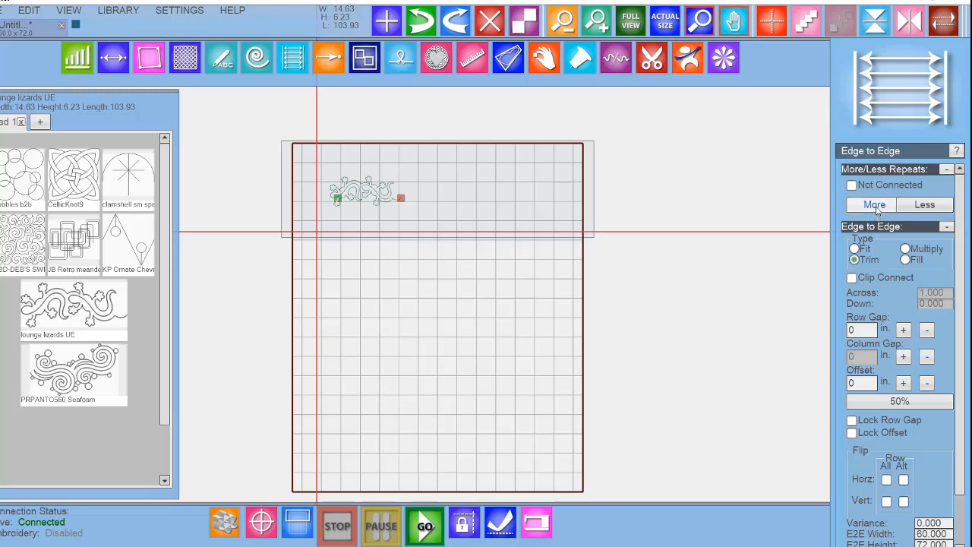
{"action": "left_click", "coordinate": [876, 206]}
{"action": "left_click", "coordinate": [876, 205]}
{"action": "left_click", "coordinate": [876, 205]}
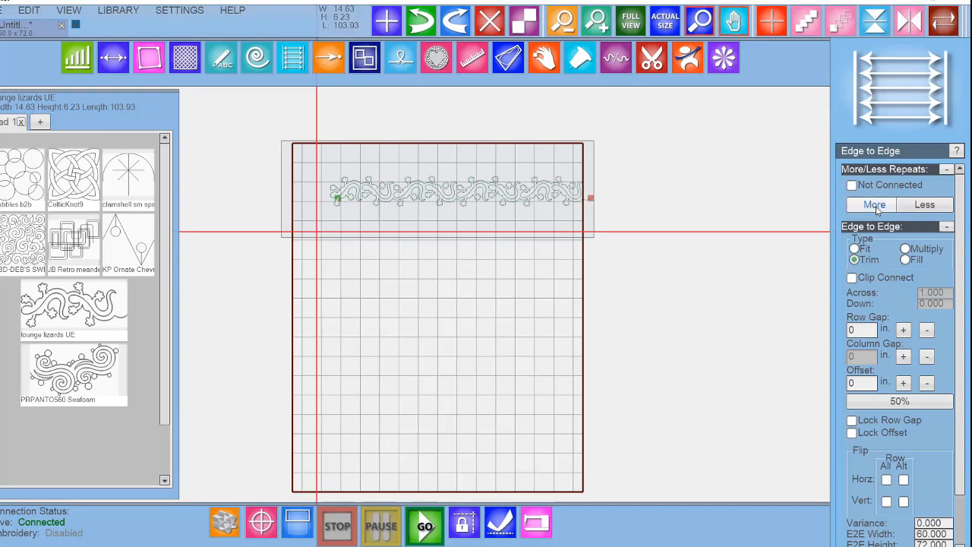
{"action": "left_click", "coordinate": [876, 207]}
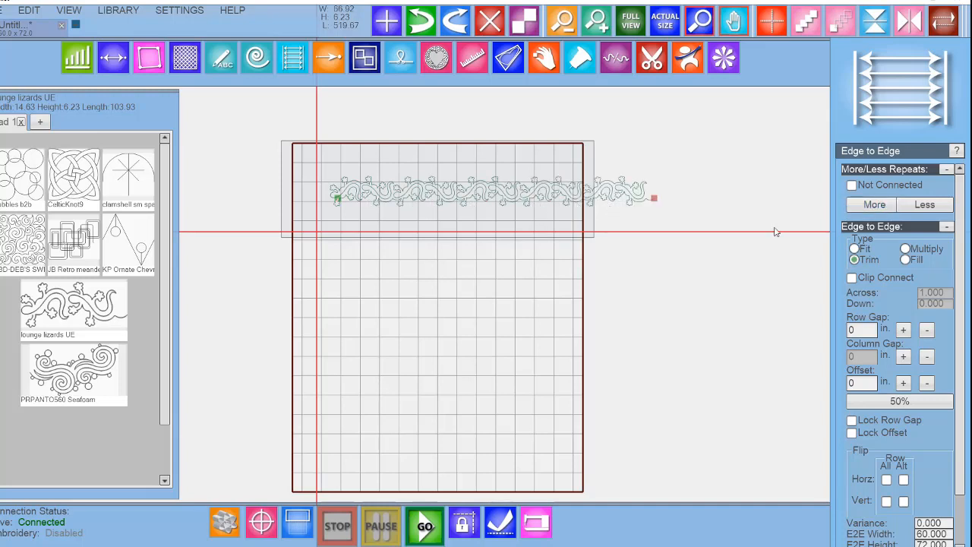
{"action": "left_click", "coordinate": [927, 205]}
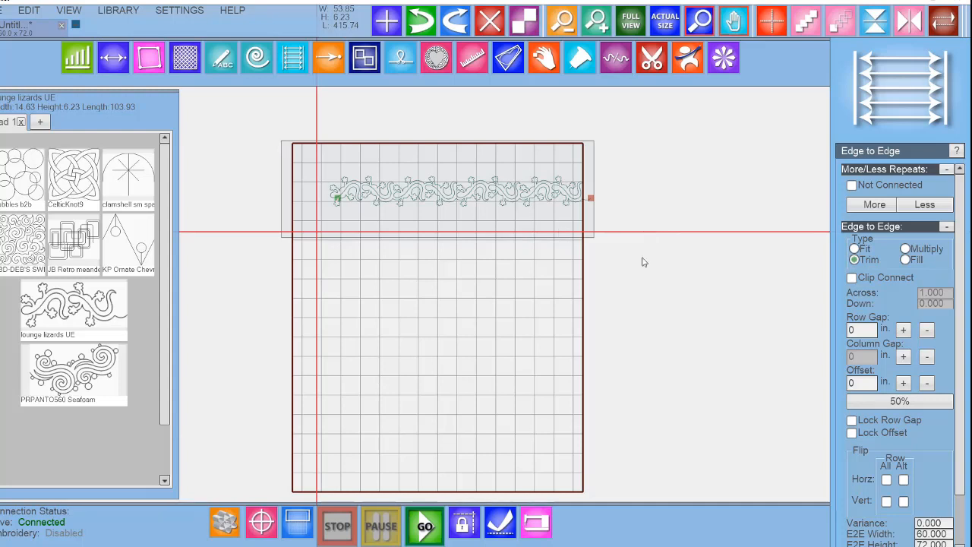
Delete the whole row of lounge lizards repeats from the quilt area.
{"action": "left_click_drag", "start_coordinate": [642, 262], "coordinate": [313, 133]}
{"action": "key", "text": "Delete"}
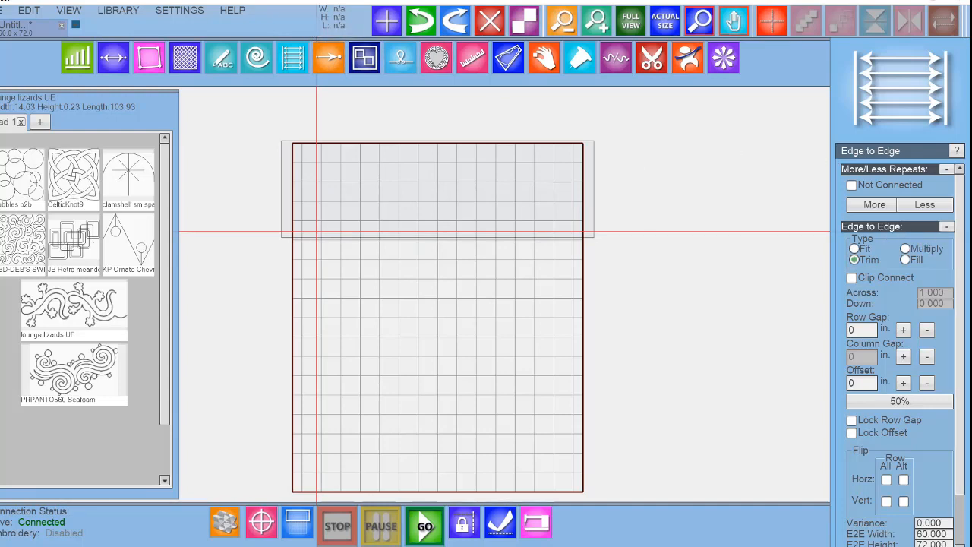
Set the edge-to-edge type to Fit and place the bubbles b2b pattern near the quilt area's upper-left corner.
{"action": "scroll", "coordinate": [962, 256], "scroll_direction": "down", "scroll_amount": 2}
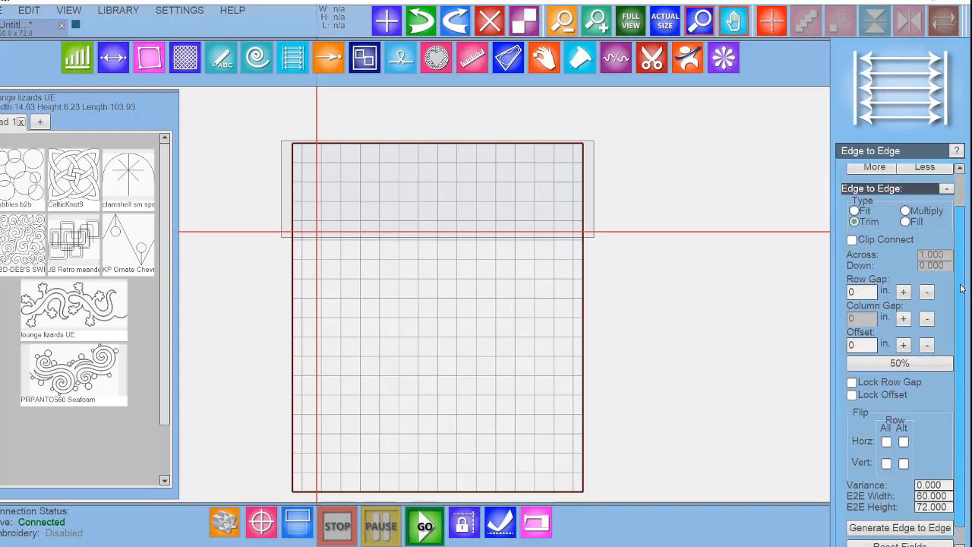
{"action": "left_click", "coordinate": [856, 211]}
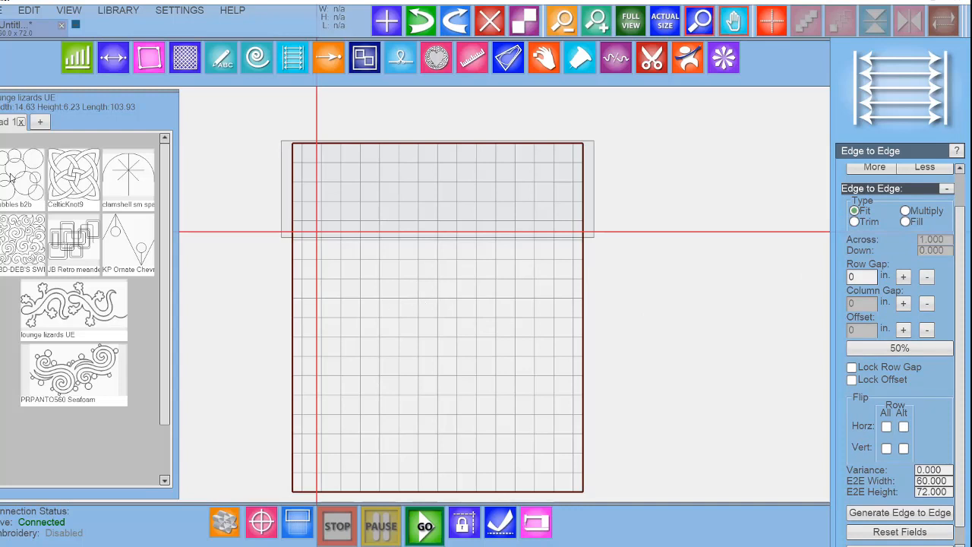
{"action": "left_click_drag", "start_coordinate": [11, 177], "coordinate": [351, 199]}
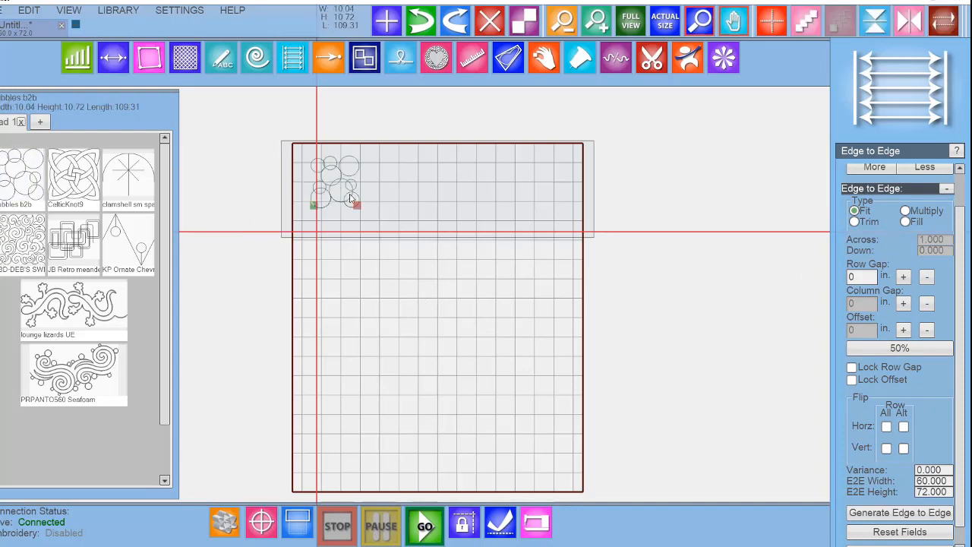
{"action": "scroll", "coordinate": [351, 199], "scroll_direction": "up", "scroll_amount": 3}
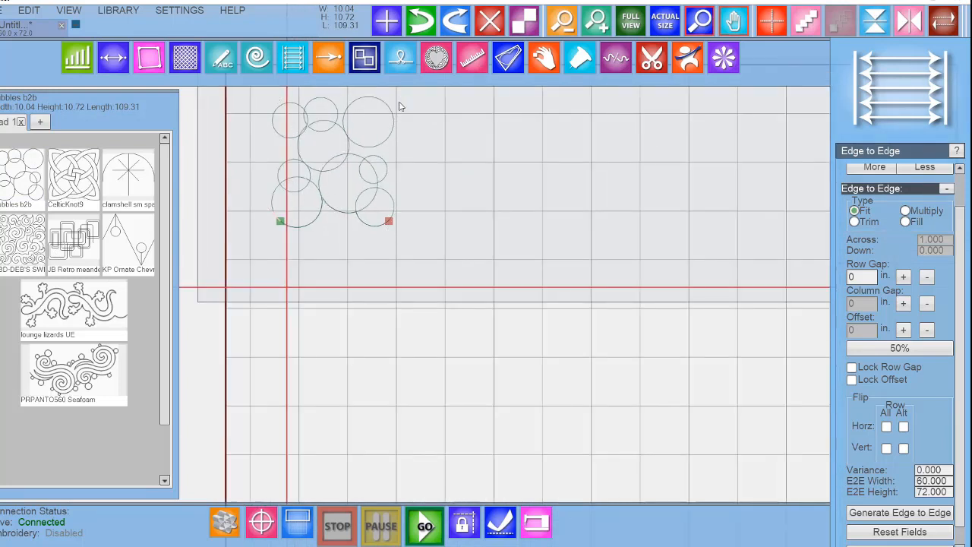
{"action": "left_click_drag", "start_coordinate": [371, 170], "coordinate": [336, 194]}
{"action": "scroll", "coordinate": [336, 194], "scroll_direction": "down", "scroll_amount": 2}
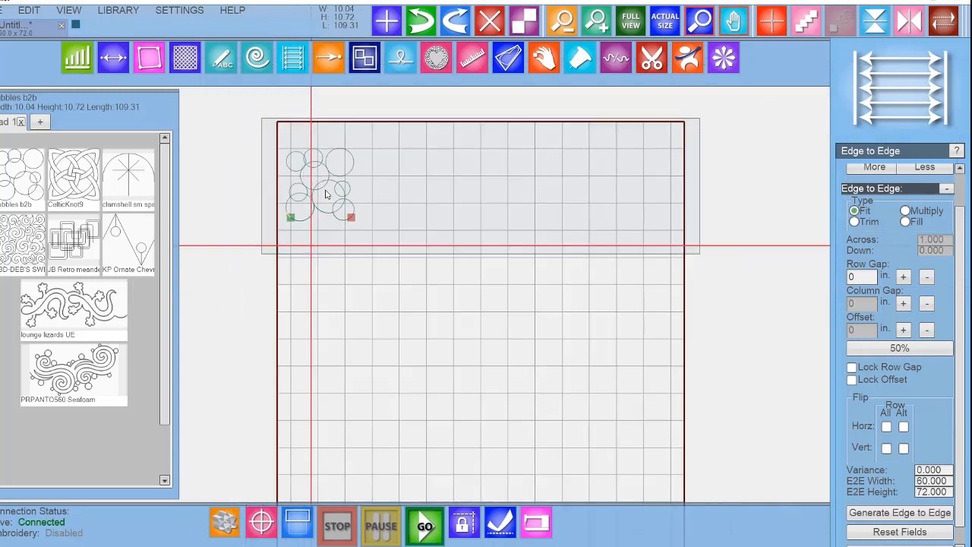
{"action": "left_click_drag", "start_coordinate": [323, 193], "coordinate": [357, 184]}
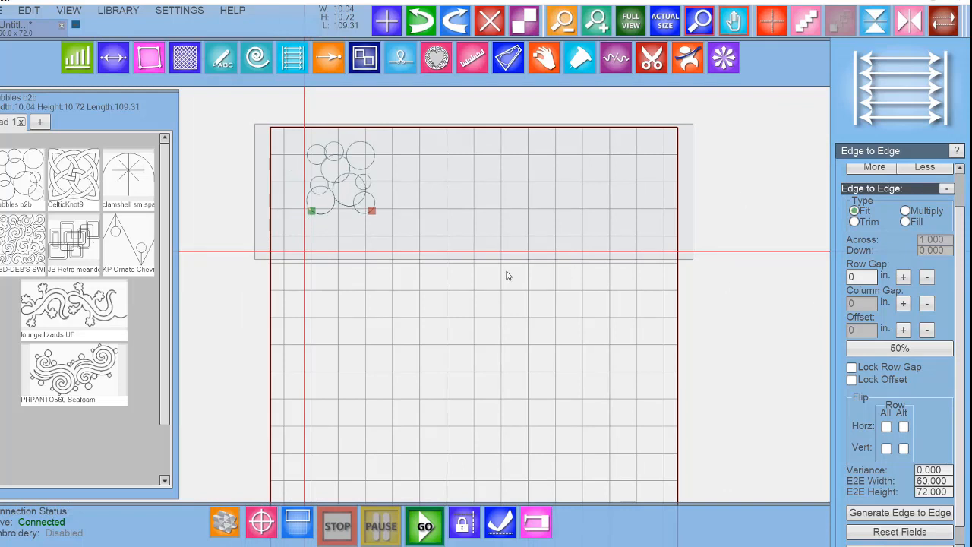
Generate the edge-to-edge layout from the bubbles pattern and examine how the rows meet the quilt's edge.
{"action": "scroll", "coordinate": [436, 218], "scroll_direction": "down", "scroll_amount": 2}
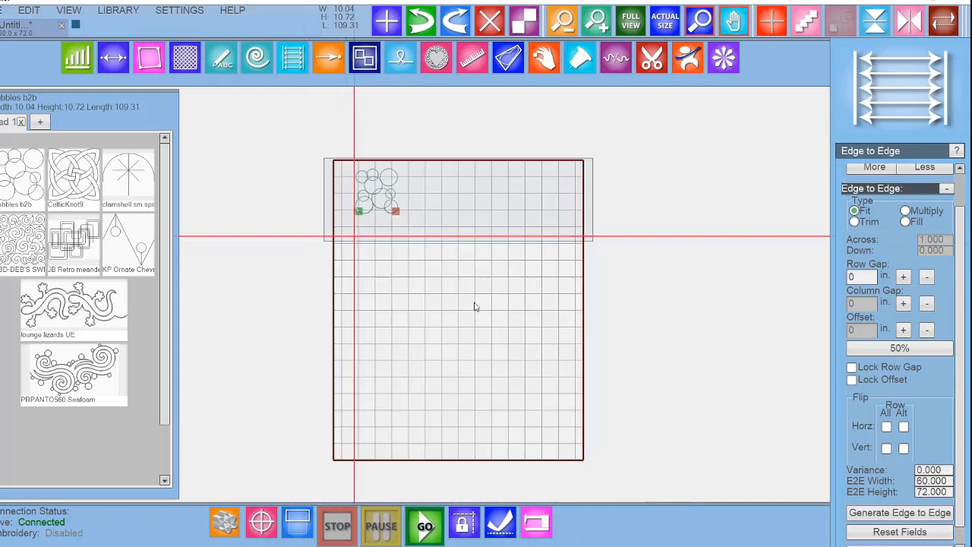
{"action": "scroll", "coordinate": [893, 436], "scroll_direction": "down", "scroll_amount": 1}
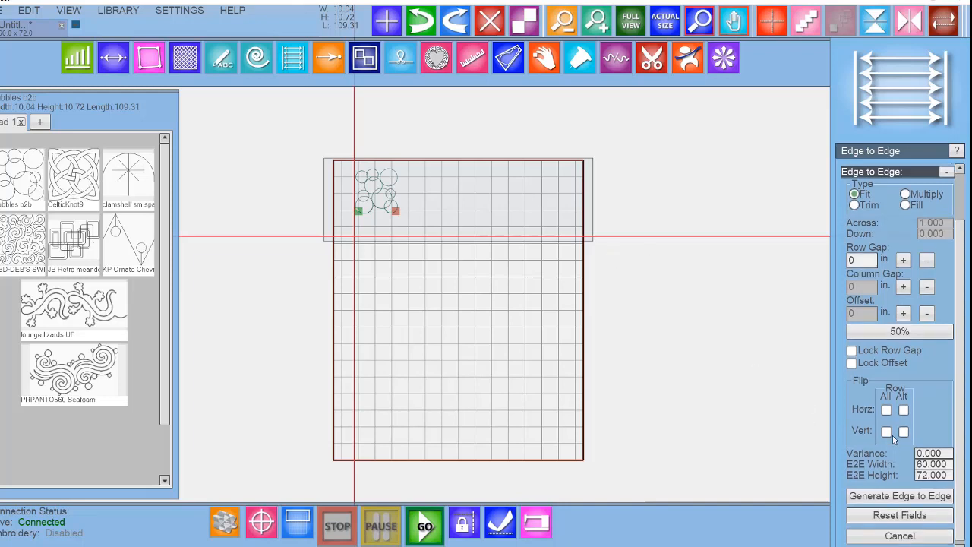
{"action": "left_click", "coordinate": [873, 496]}
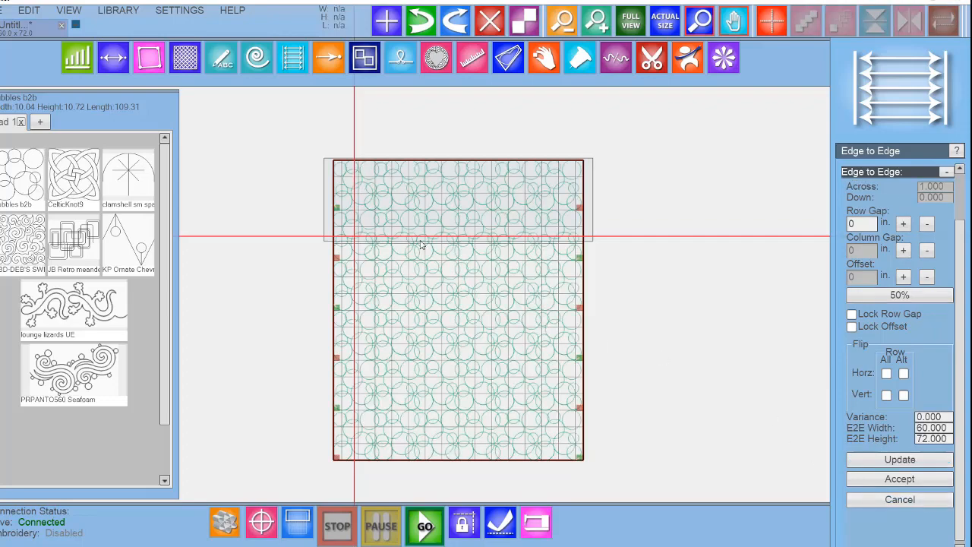
{"action": "scroll", "coordinate": [427, 228], "scroll_direction": "up", "scroll_amount": 2}
{"action": "scroll", "coordinate": [428, 227], "scroll_direction": "up", "scroll_amount": 2}
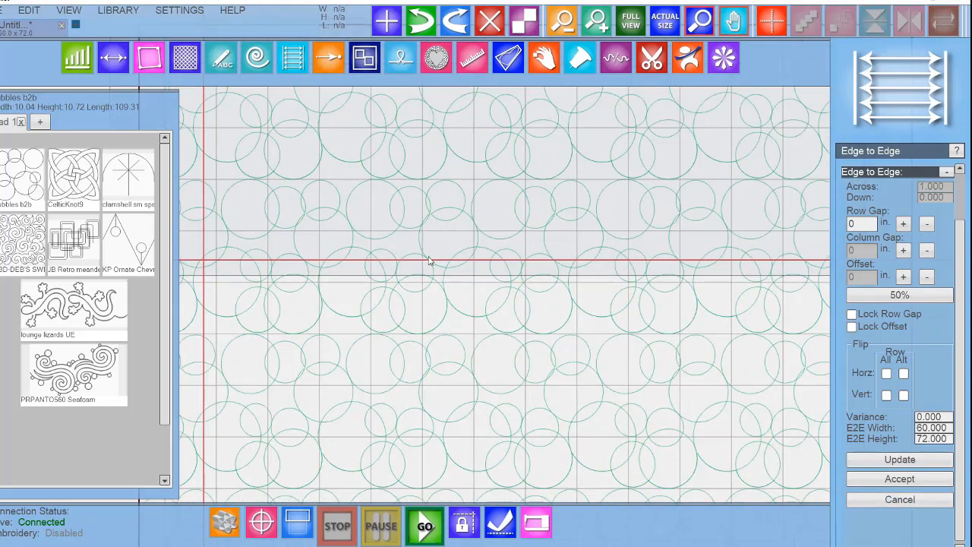
{"action": "scroll", "coordinate": [429, 261], "scroll_direction": "down", "scroll_amount": 5}
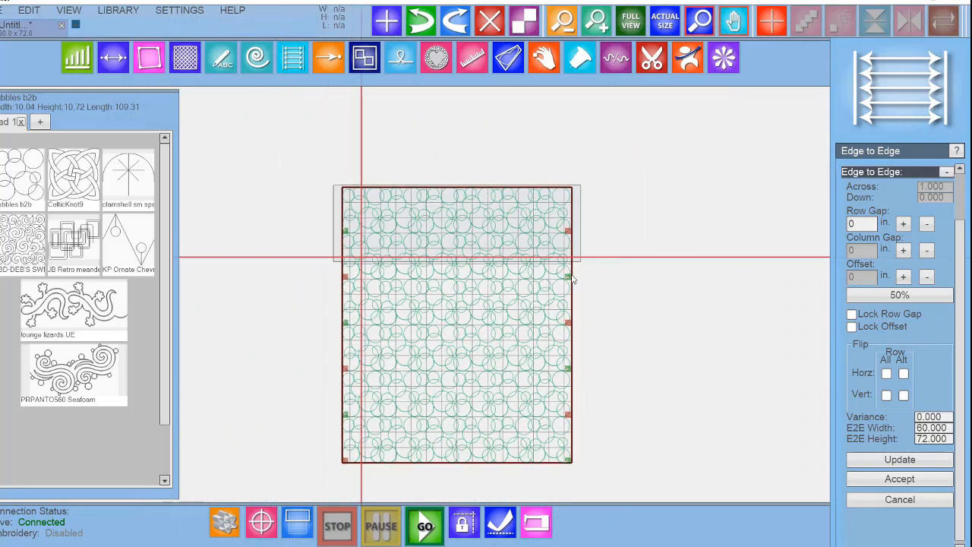
{"action": "scroll", "coordinate": [547, 199], "scroll_direction": "up", "scroll_amount": 3}
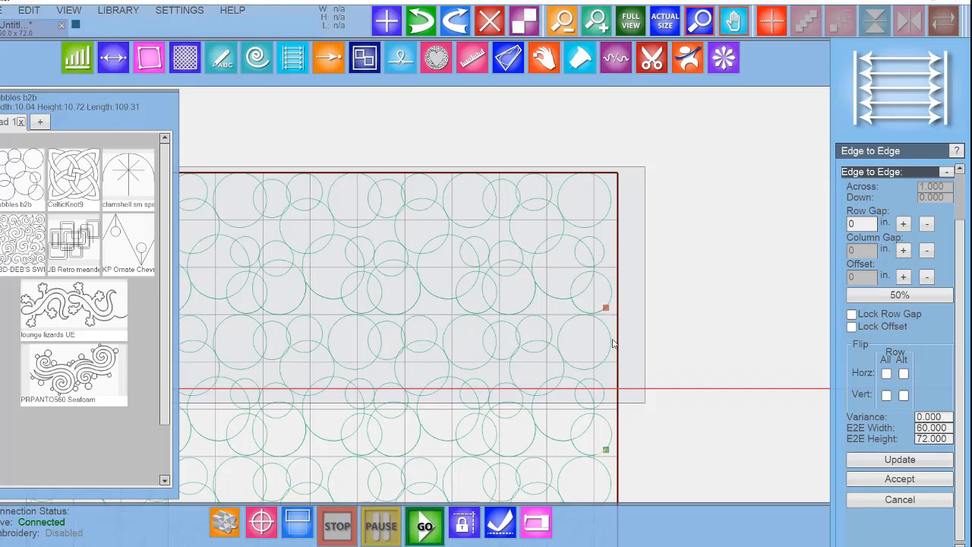
Undo the generated bubbles edge-to-edge layout and the placement of the bubbles pattern, leaving the quilt area empty.
{"action": "scroll", "coordinate": [614, 344], "scroll_direction": "down", "scroll_amount": 4}
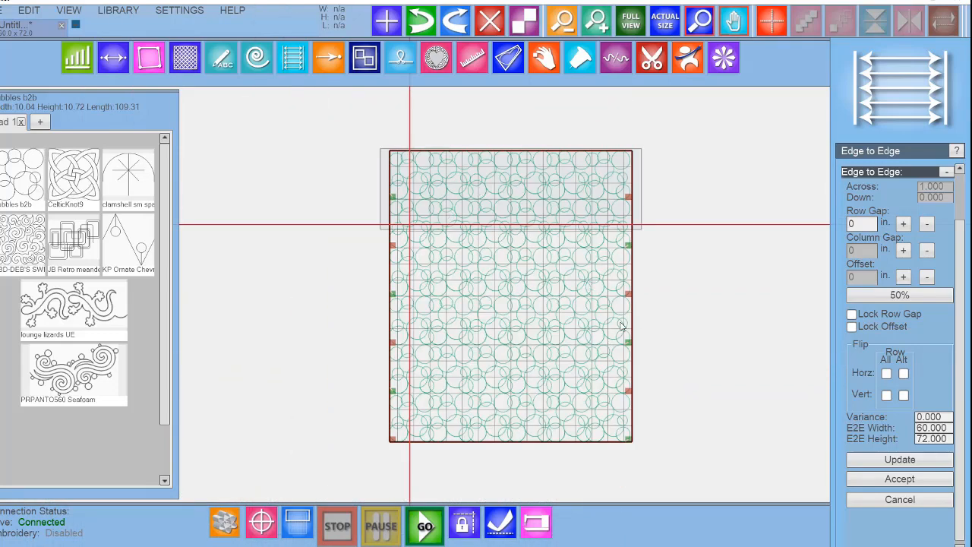
{"action": "key", "text": "ctrl+z"}
{"action": "key", "text": "ctrl+z"}
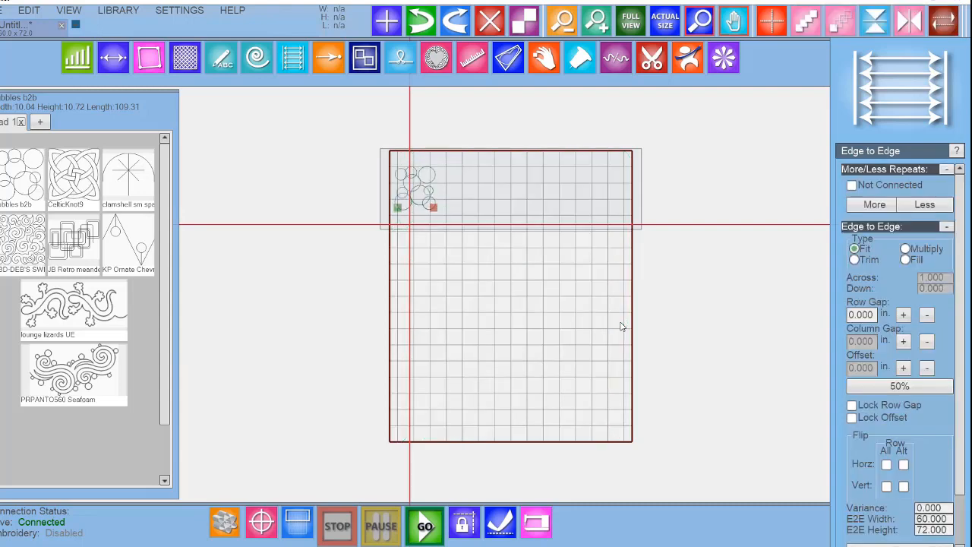
{"action": "key", "text": "ctrl+z"}
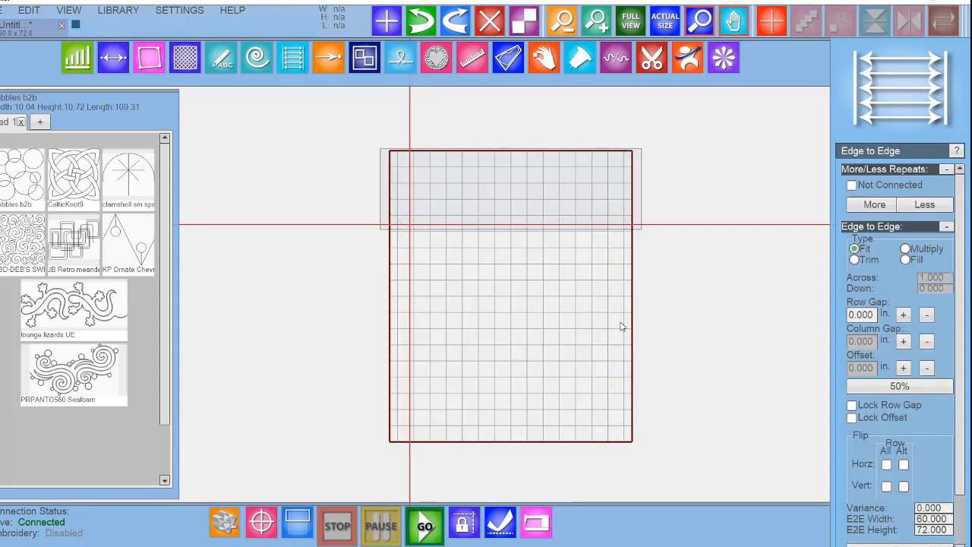
Place the DEB'S SWIRLS-1 E2E pattern near the quilt area's upper-left corner and generate a Fit edge-to-edge layout from it.
{"action": "left_click_drag", "start_coordinate": [26, 244], "coordinate": [426, 196]}
{"action": "scroll", "coordinate": [418, 195], "scroll_direction": "up", "scroll_amount": 4}
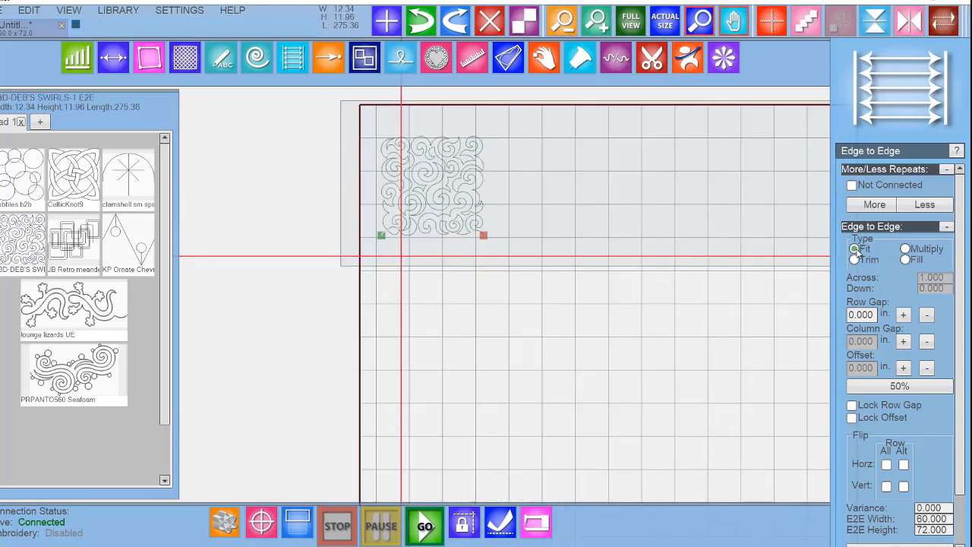
{"action": "scroll", "coordinate": [860, 238], "scroll_direction": "down", "scroll_amount": 2}
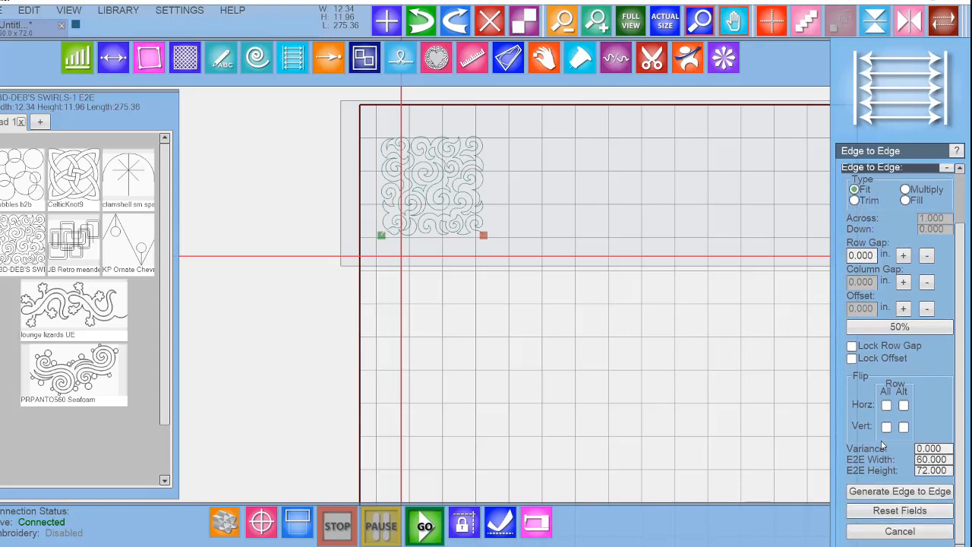
{"action": "left_click", "coordinate": [879, 492]}
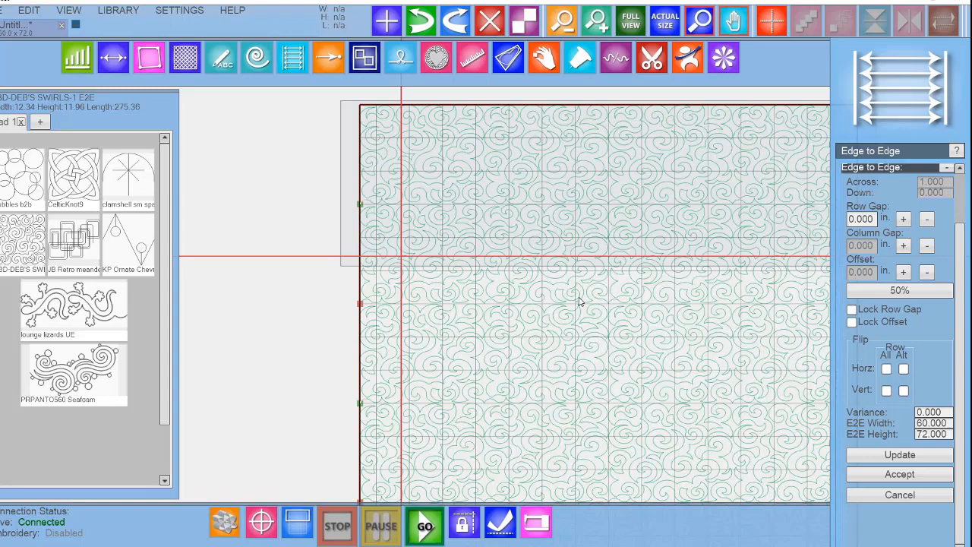
Examine how the swirl rows nest together and end at the quilt's right edge.
{"action": "scroll", "coordinate": [571, 302], "scroll_direction": "down", "scroll_amount": 1}
{"action": "left_click_drag", "start_coordinate": [527, 287], "coordinate": [396, 321]}
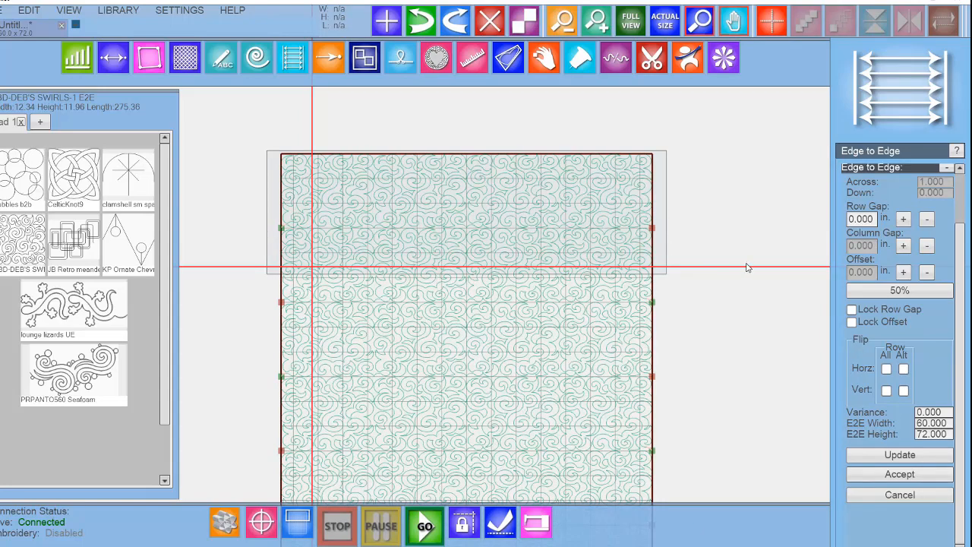
{"action": "scroll", "coordinate": [618, 256], "scroll_direction": "up", "scroll_amount": 3}
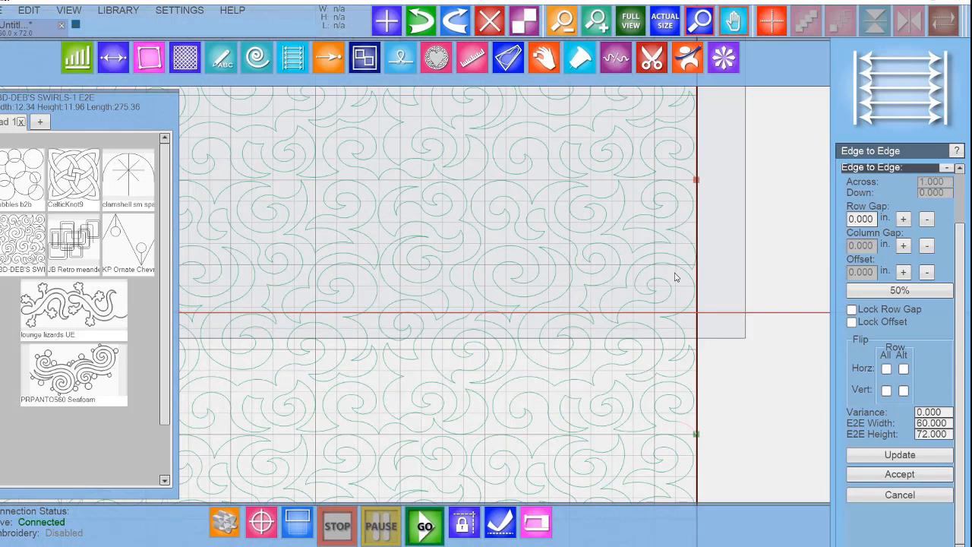
{"action": "scroll", "coordinate": [672, 280], "scroll_direction": "down", "scroll_amount": 4}
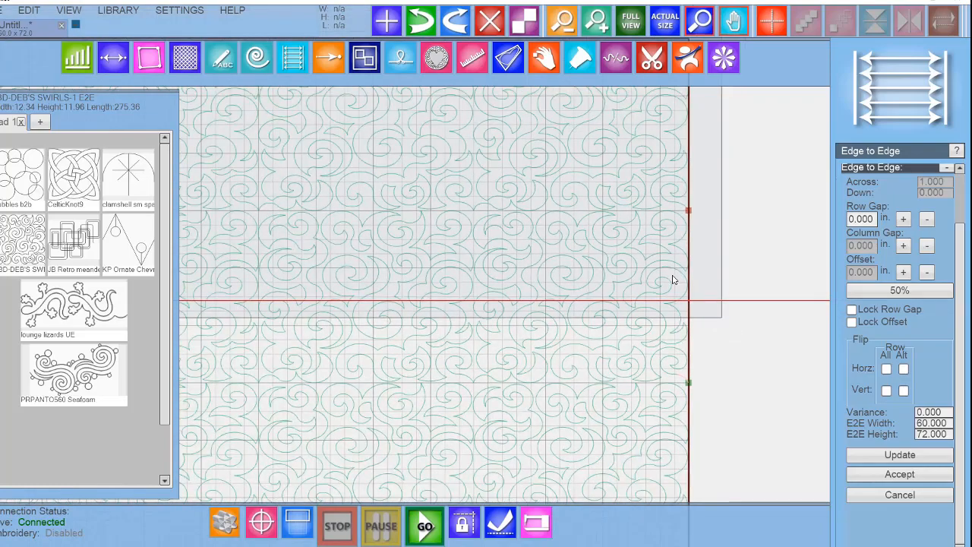
{"action": "left_click_drag", "start_coordinate": [649, 328], "coordinate": [643, 283]}
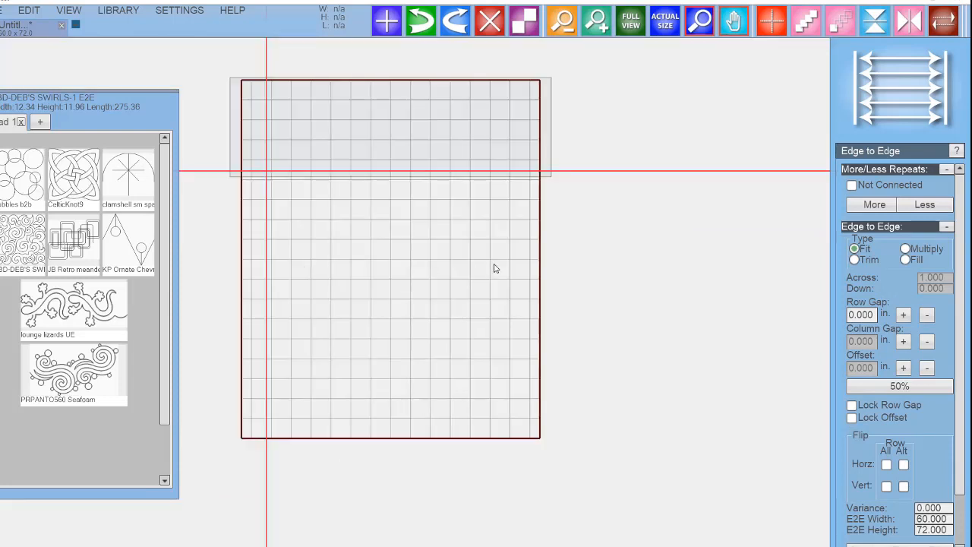
Set the edge-to-edge type to Trim, place the bubbles b2b pattern in the upper quilt area, and generate the layout.
{"action": "left_click", "coordinate": [855, 261]}
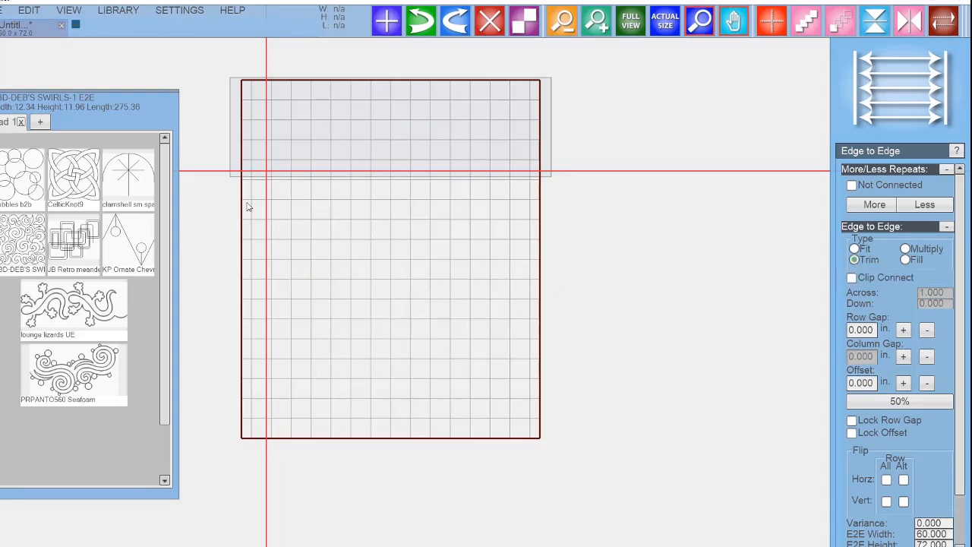
{"action": "left_click_drag", "start_coordinate": [9, 188], "coordinate": [343, 125]}
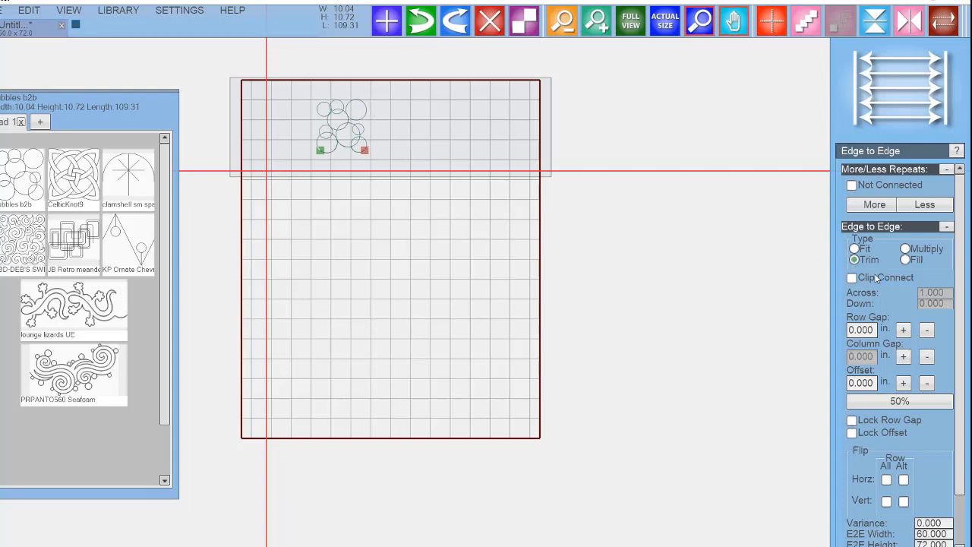
{"action": "scroll", "coordinate": [877, 279], "scroll_direction": "down", "scroll_amount": 3}
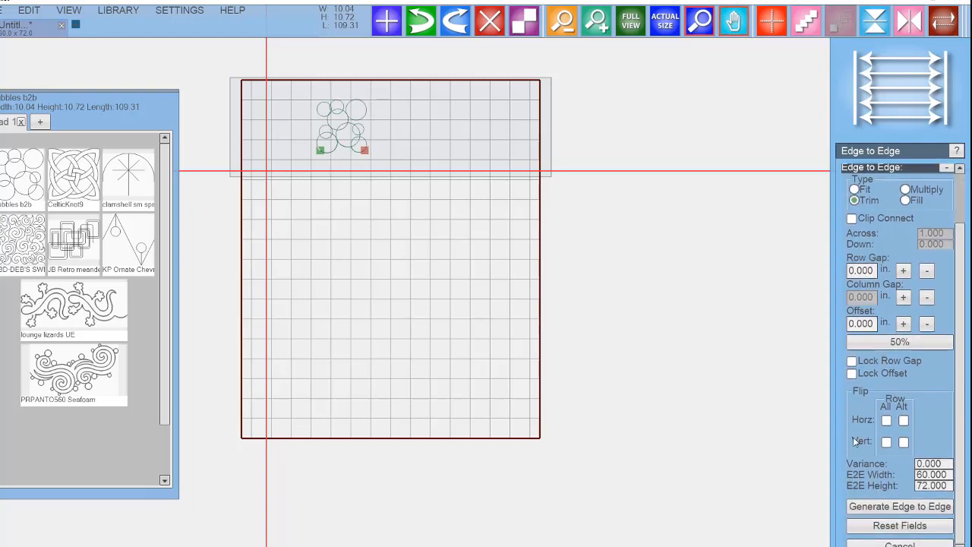
{"action": "left_click", "coordinate": [878, 508]}
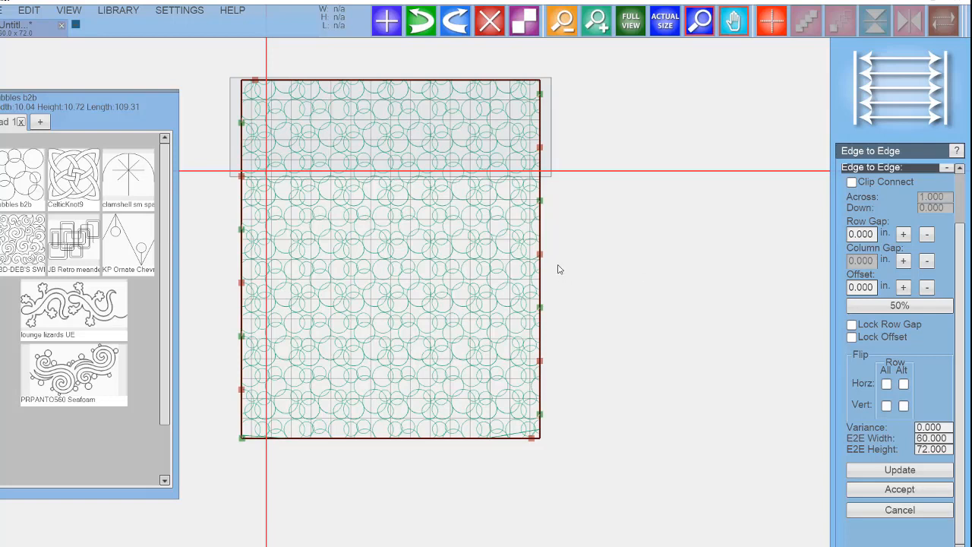
Set the bubbles layout's row gap to -0.750 in, check the quilt's bottom-right corner, and accept the layout.
{"action": "left_click", "coordinate": [926, 236]}
{"action": "left_click", "coordinate": [927, 235]}
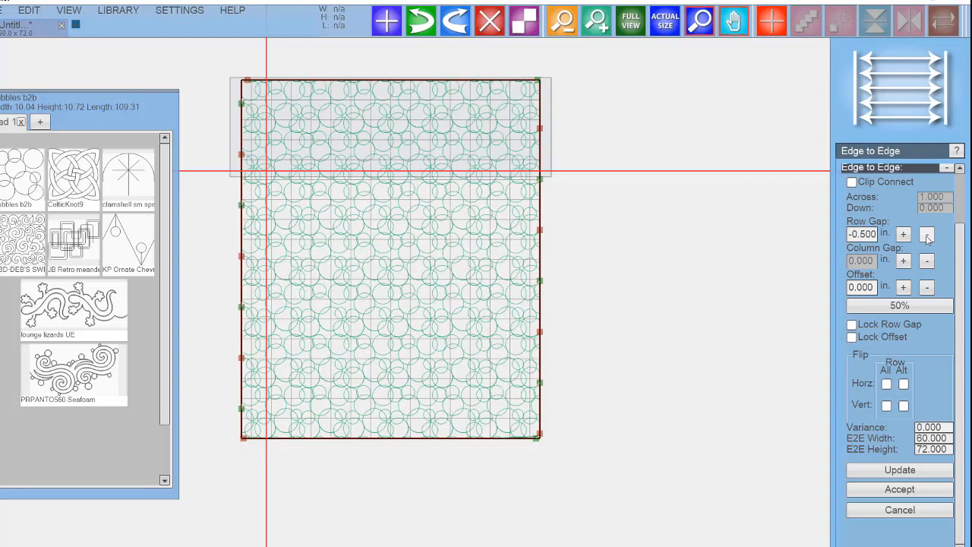
{"action": "left_click", "coordinate": [927, 236]}
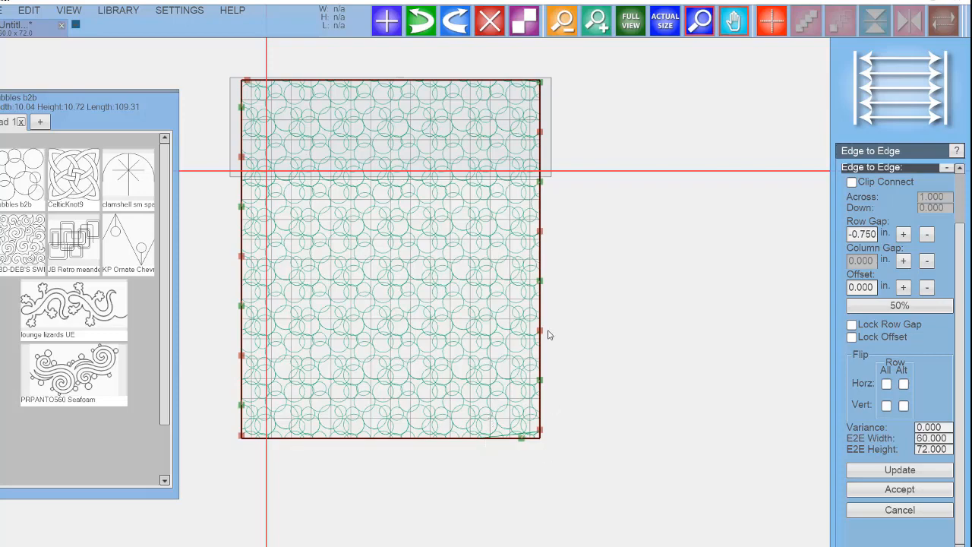
{"action": "scroll", "coordinate": [515, 445], "scroll_direction": "up", "scroll_amount": 3}
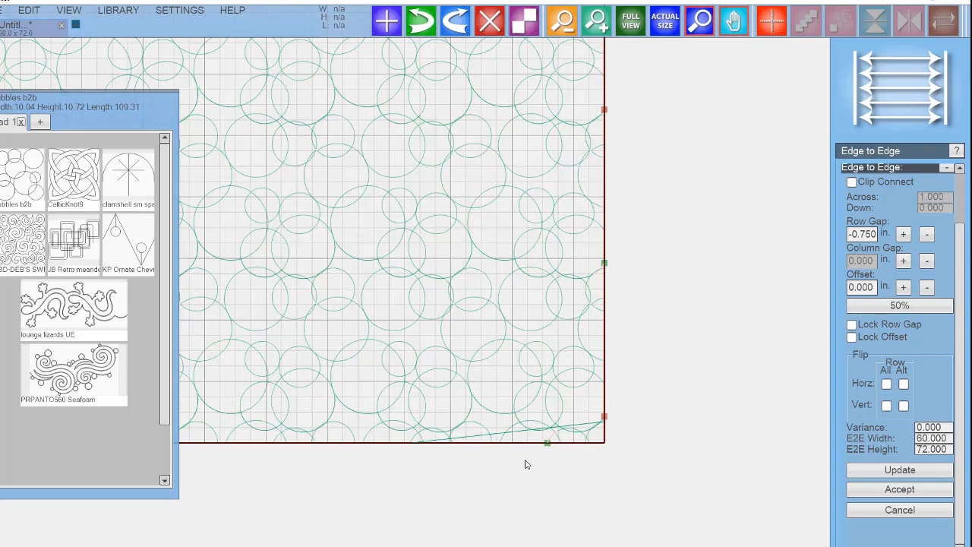
{"action": "scroll", "coordinate": [525, 461], "scroll_direction": "down", "scroll_amount": 4}
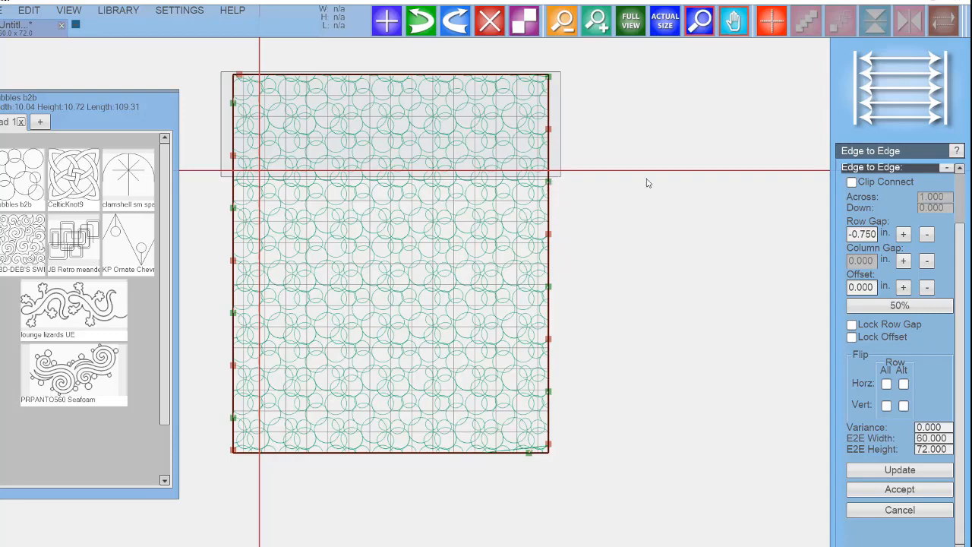
{"action": "left_click", "coordinate": [906, 492]}
Pull the first full bubbles row past the quilt's right edge to inspect its trimmed end, and return it to its place.
{"action": "scroll", "coordinate": [575, 78], "scroll_direction": "up", "scroll_amount": 4}
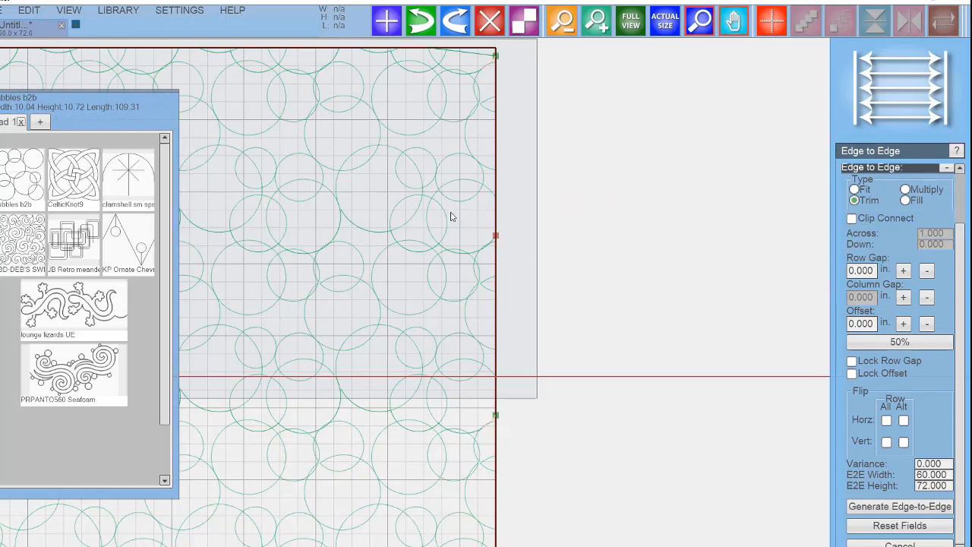
{"action": "left_click_drag", "start_coordinate": [451, 207], "coordinate": [472, 206]}
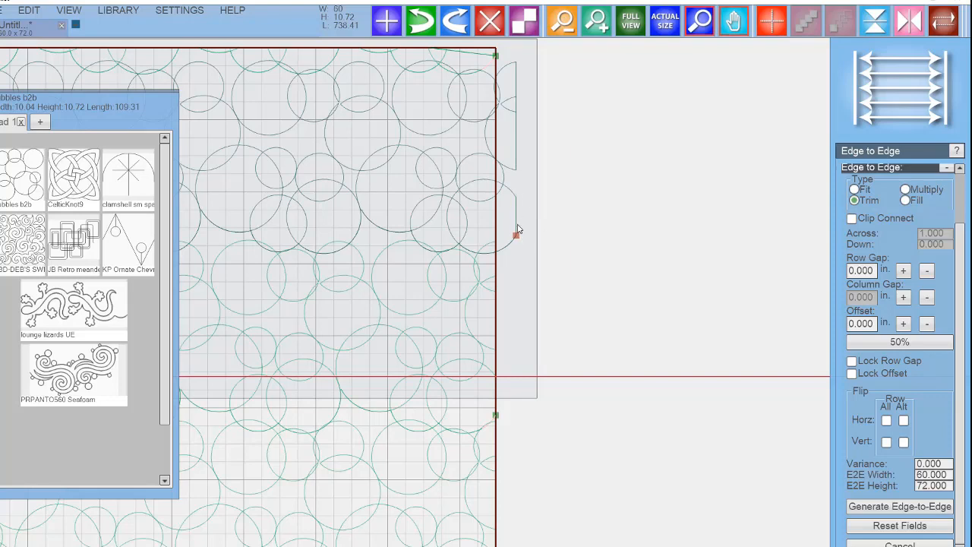
{"action": "left_click_drag", "start_coordinate": [514, 230], "coordinate": [492, 228]}
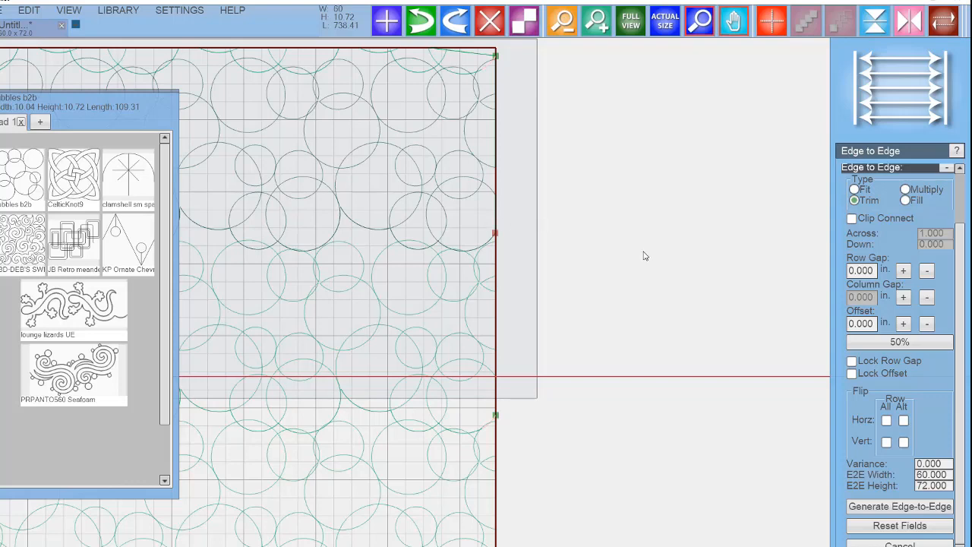
{"action": "scroll", "coordinate": [642, 253], "scroll_direction": "down", "scroll_amount": 2}
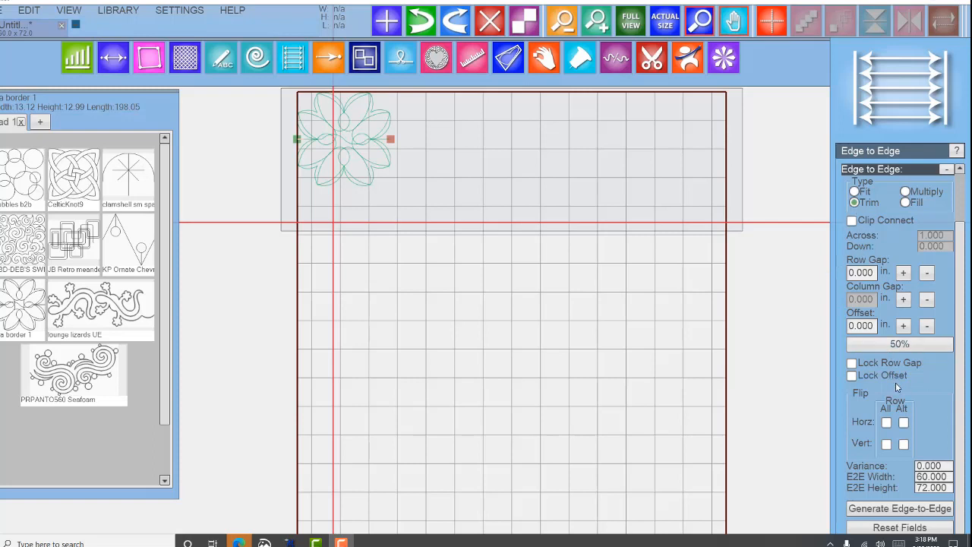
Set the edge-to-edge type to Fit and generate the layout from the flower-shaped border 1 pattern.
{"action": "left_click", "coordinate": [855, 192]}
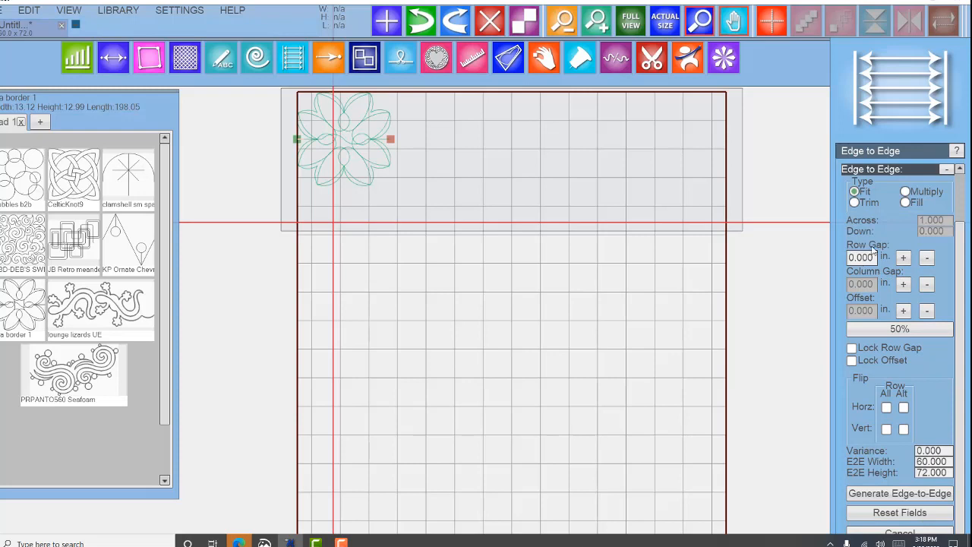
{"action": "left_click", "coordinate": [873, 495]}
{"action": "left_click", "coordinate": [471, 293]}
{"action": "left_click", "coordinate": [372, 153]}
{"action": "left_click", "coordinate": [877, 495]}
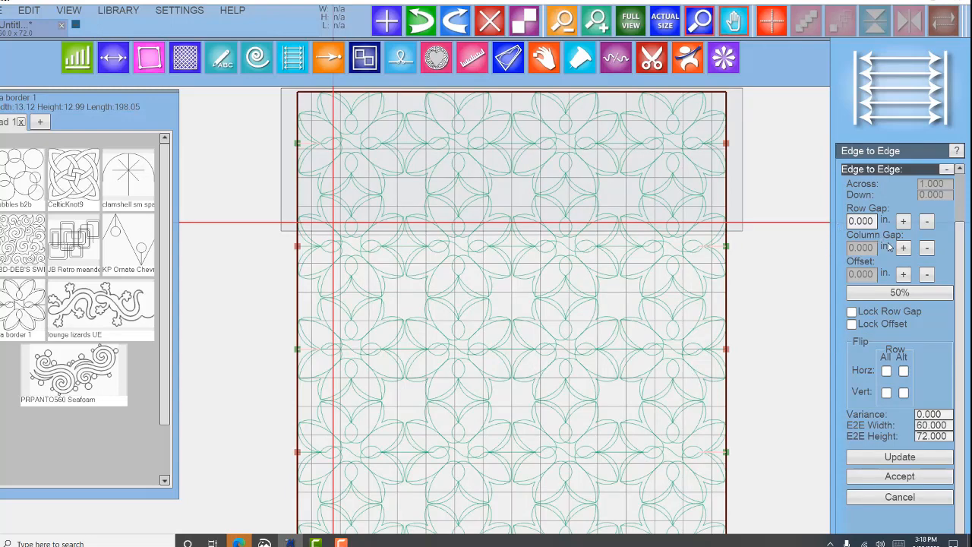
Increase the flower layout's row gap to 2.250 in.
{"action": "scroll", "coordinate": [918, 235], "scroll_direction": "up", "scroll_amount": 1}
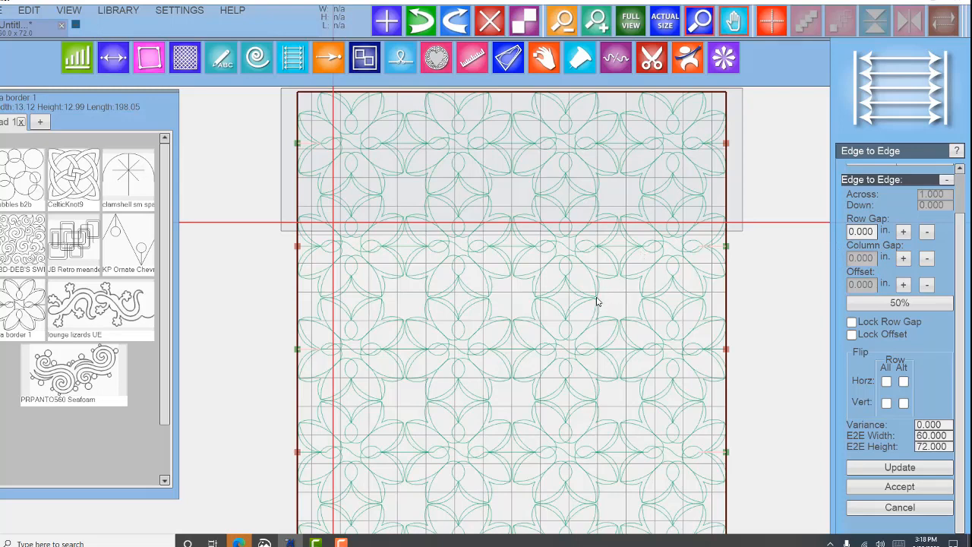
{"action": "left_click", "coordinate": [903, 232]}
{"action": "left_click", "coordinate": [903, 232]}
{"action": "left_click", "coordinate": [903, 232]}
{"action": "left_click", "coordinate": [903, 233]}
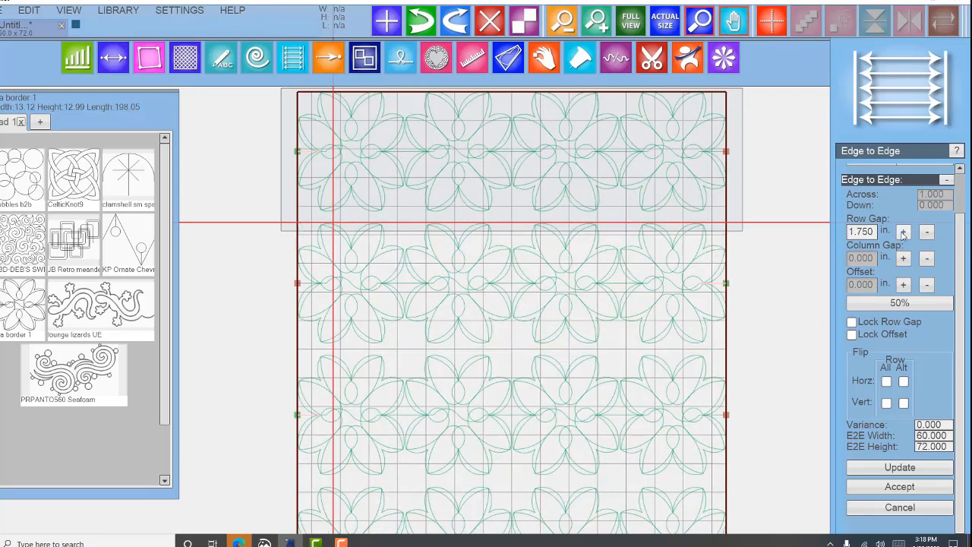
{"action": "left_click", "coordinate": [903, 233]}
{"action": "left_click", "coordinate": [903, 233]}
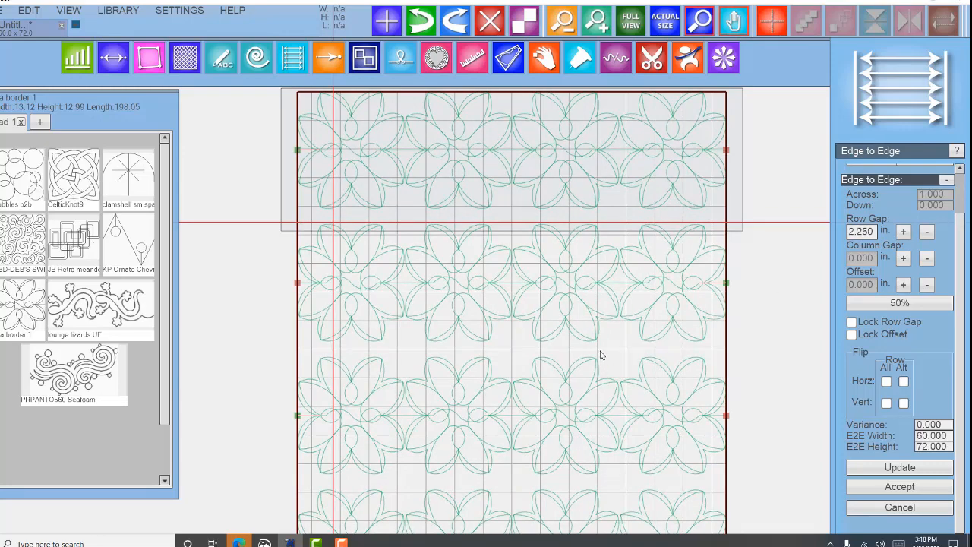
Reduce the flower layout's row gap to -1.250 in so the rows overlap.
{"action": "left_click", "coordinate": [927, 232]}
{"action": "left_click", "coordinate": [926, 232]}
{"action": "left_click", "coordinate": [927, 231]}
{"action": "left_click", "coordinate": [927, 232]}
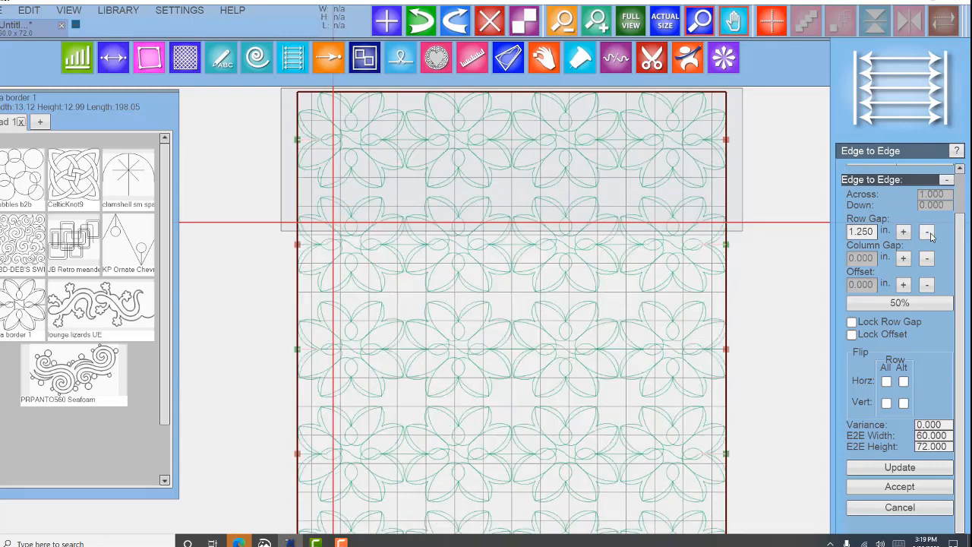
{"action": "left_click", "coordinate": [926, 232]}
{"action": "left_click", "coordinate": [927, 232]}
{"action": "left_click", "coordinate": [926, 232]}
{"action": "left_click", "coordinate": [927, 232]}
{"action": "left_click", "coordinate": [927, 232]}
{"action": "left_click", "coordinate": [927, 231]}
{"action": "left_click", "coordinate": [927, 231]}
{"action": "left_click", "coordinate": [927, 231]}
{"action": "left_click", "coordinate": [926, 232]}
{"action": "left_click", "coordinate": [927, 232]}
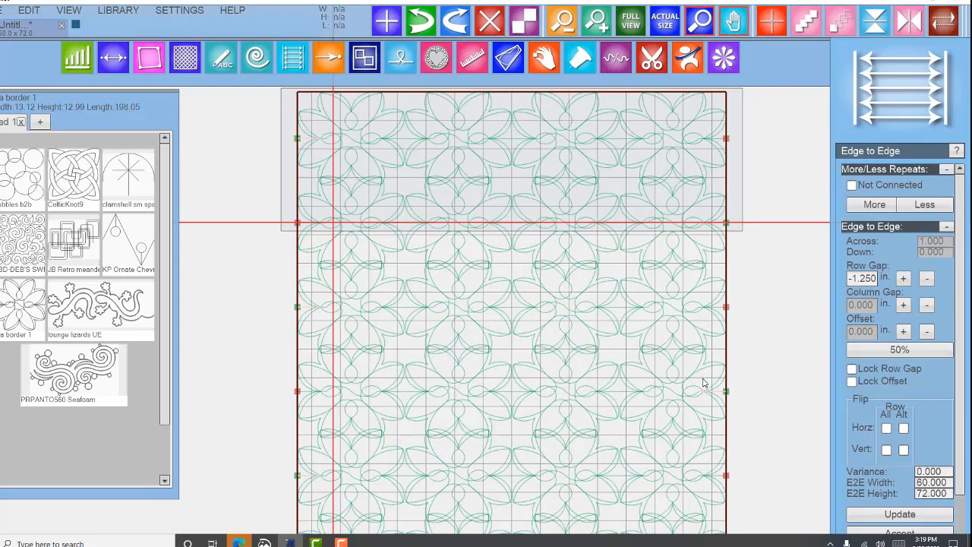
{"action": "scroll", "coordinate": [752, 448], "scroll_direction": "down", "scroll_amount": 2}
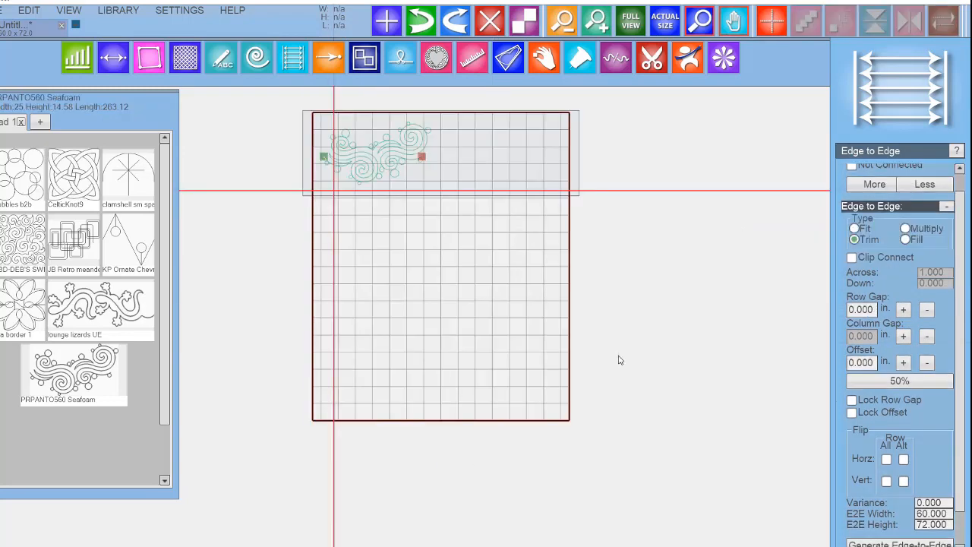
Generate a Trim edge-to-edge layout from the PRPANTO560 Seafoam pattern and examine how its rows fill the quilt.
{"action": "left_click", "coordinate": [392, 162]}
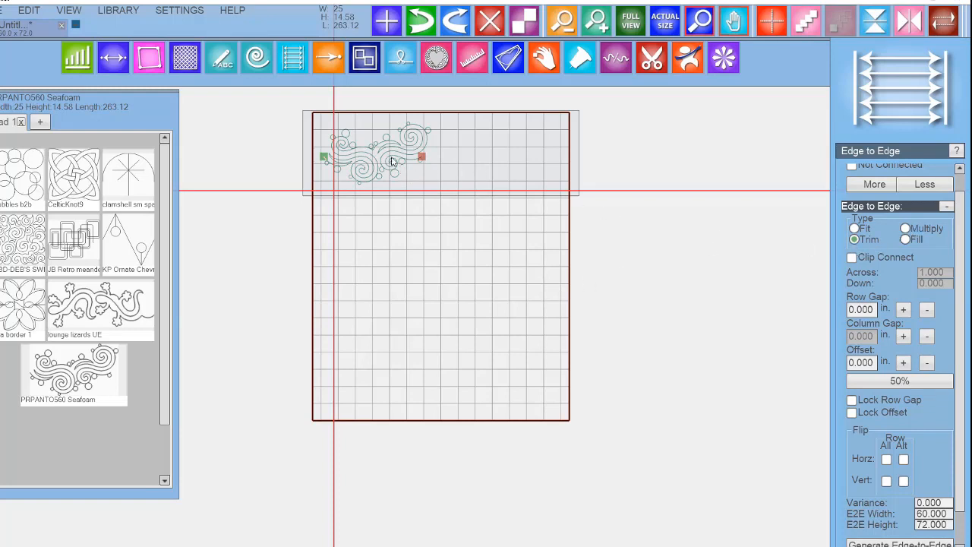
{"action": "scroll", "coordinate": [915, 369], "scroll_direction": "down", "scroll_amount": 2}
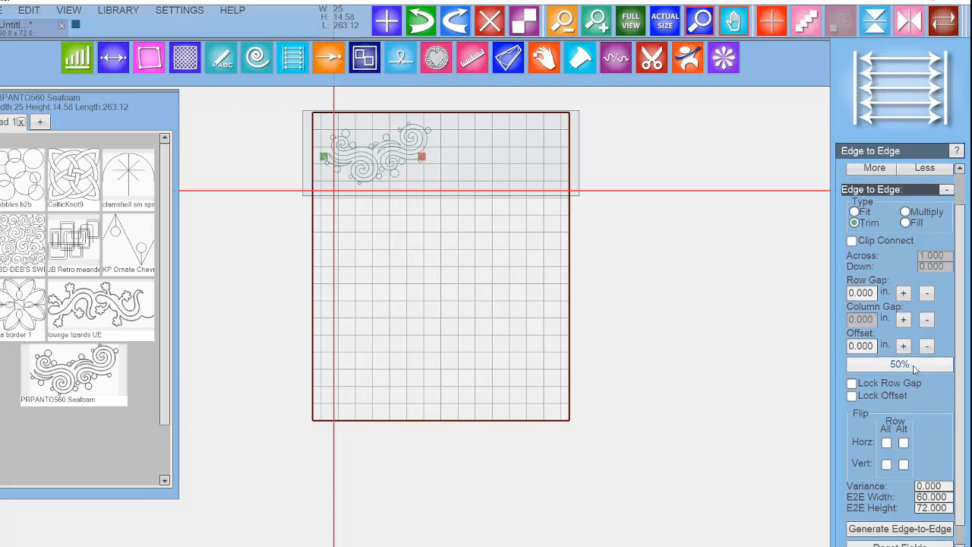
{"action": "left_click", "coordinate": [891, 516]}
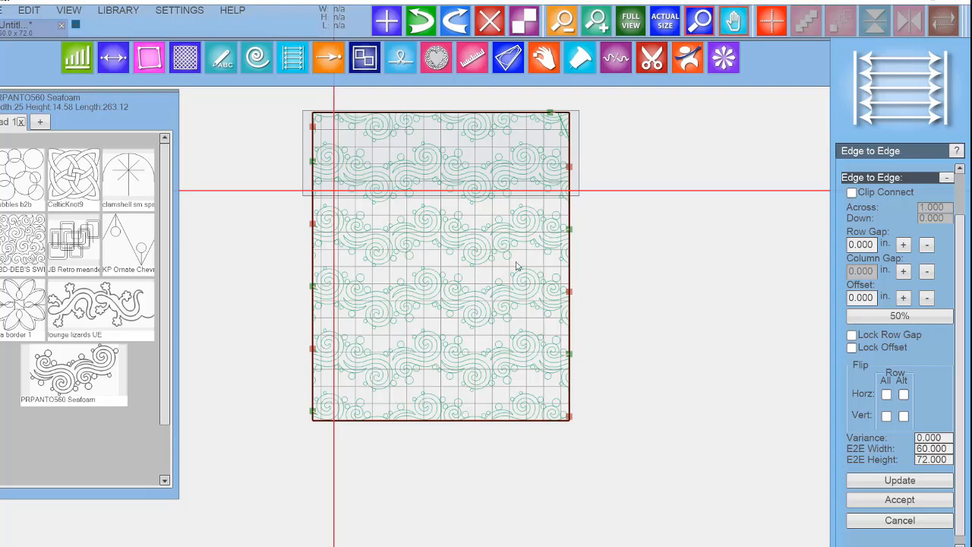
{"action": "scroll", "coordinate": [790, 234], "scroll_direction": "up", "scroll_amount": 1}
{"action": "left_click_drag", "start_coordinate": [692, 241], "coordinate": [774, 281]}
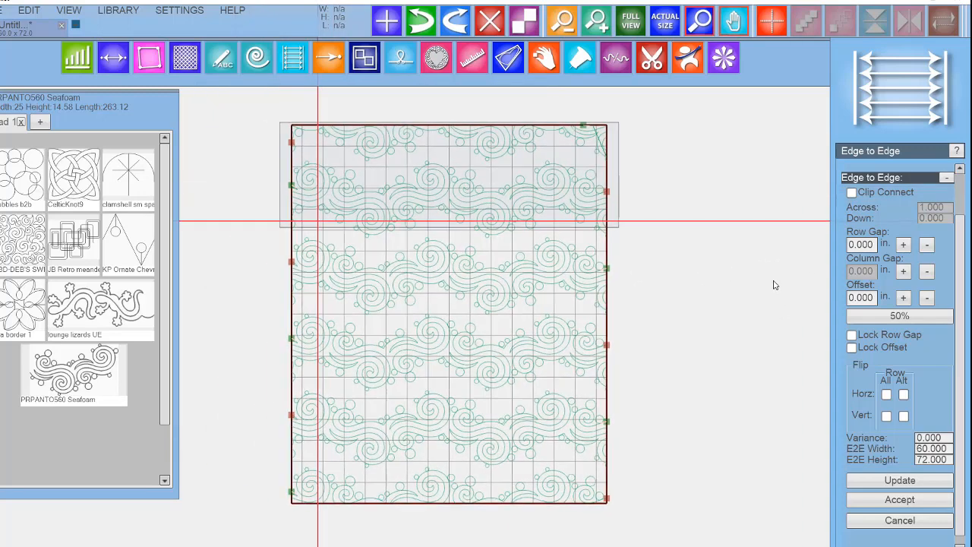
{"action": "scroll", "coordinate": [775, 284], "scroll_direction": "up", "scroll_amount": 1}
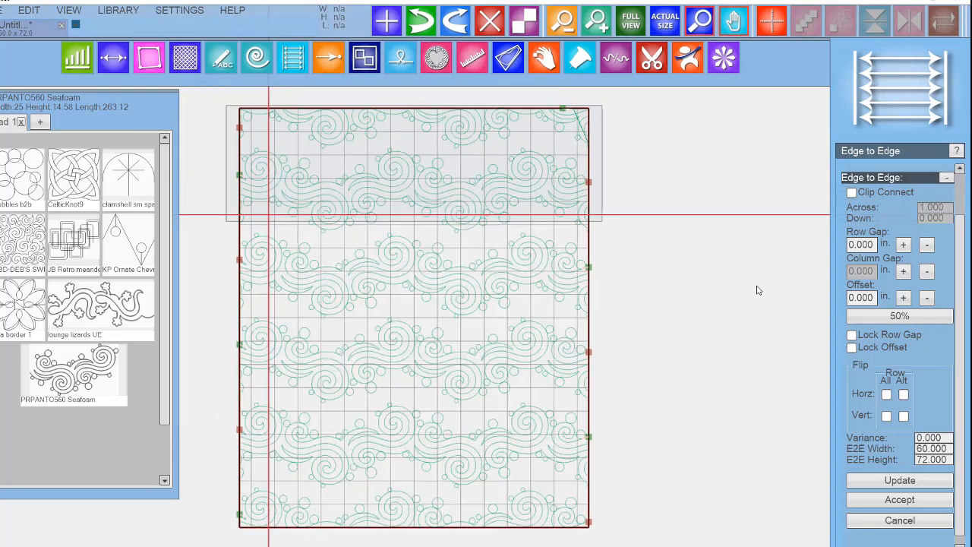
Reduce the Seafoam layout's row gap to -4.750 in to pull the rows closer together.
{"action": "left_click", "coordinate": [926, 246]}
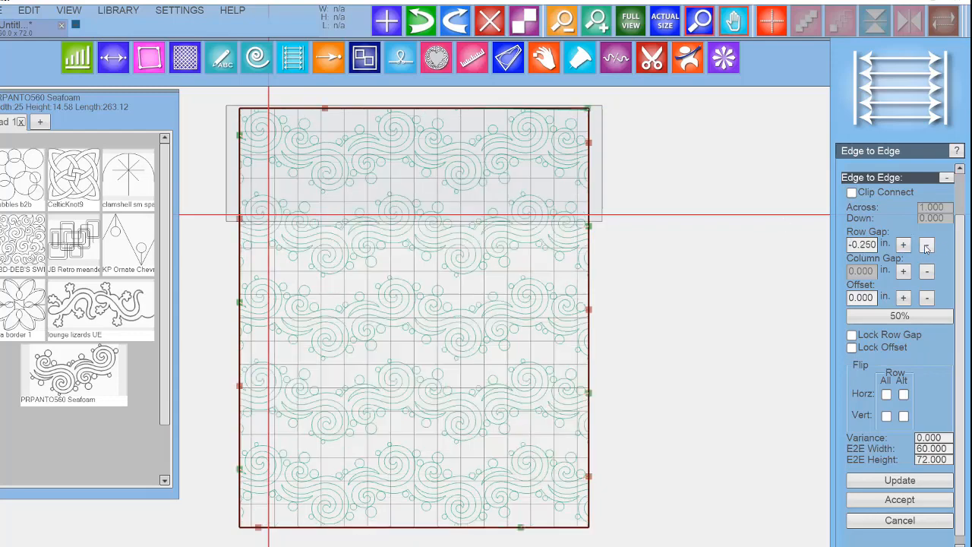
{"action": "left_click", "coordinate": [926, 245]}
{"action": "left_click", "coordinate": [925, 245]}
{"action": "left_click", "coordinate": [926, 245]}
{"action": "left_click", "coordinate": [925, 246]}
{"action": "left_click", "coordinate": [925, 245]}
{"action": "left_click", "coordinate": [925, 246]}
{"action": "left_click", "coordinate": [926, 245]}
{"action": "left_click", "coordinate": [925, 246]}
{"action": "left_click", "coordinate": [926, 246]}
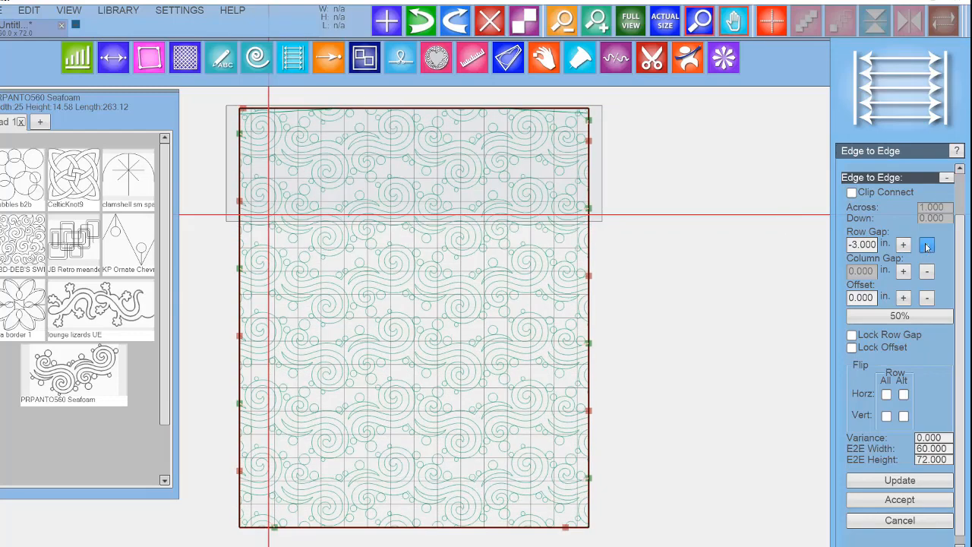
{"action": "left_click", "coordinate": [925, 245]}
{"action": "left_click", "coordinate": [926, 245]}
{"action": "left_click", "coordinate": [925, 246]}
{"action": "left_click", "coordinate": [925, 245]}
{"action": "left_click", "coordinate": [927, 246]}
{"action": "left_click", "coordinate": [927, 246]}
{"action": "left_click", "coordinate": [927, 246]}
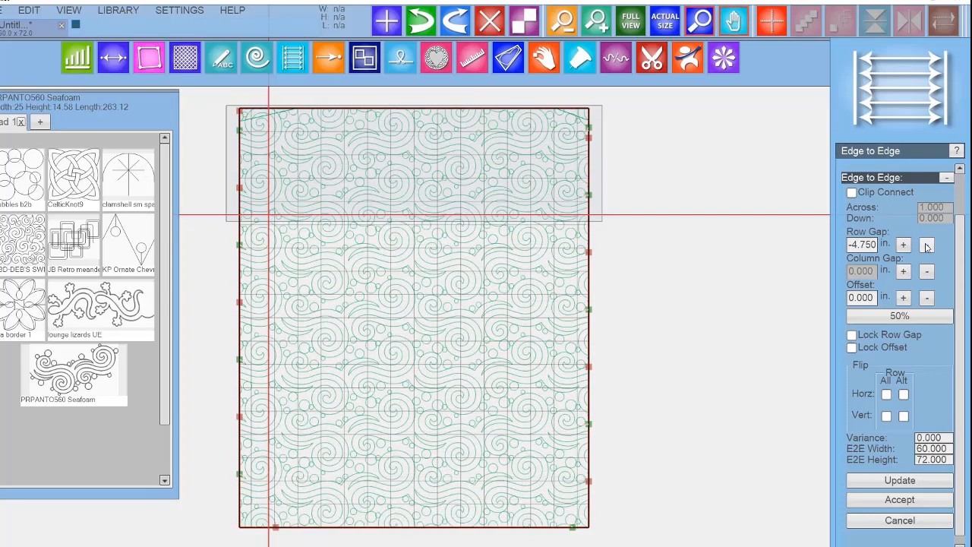
Inspect the Seafoam rows up close and tighten their row gap to -5.750 in.
{"action": "scroll", "coordinate": [406, 346], "scroll_direction": "up", "scroll_amount": 3}
{"action": "scroll", "coordinate": [374, 349], "scroll_direction": "up", "scroll_amount": 3}
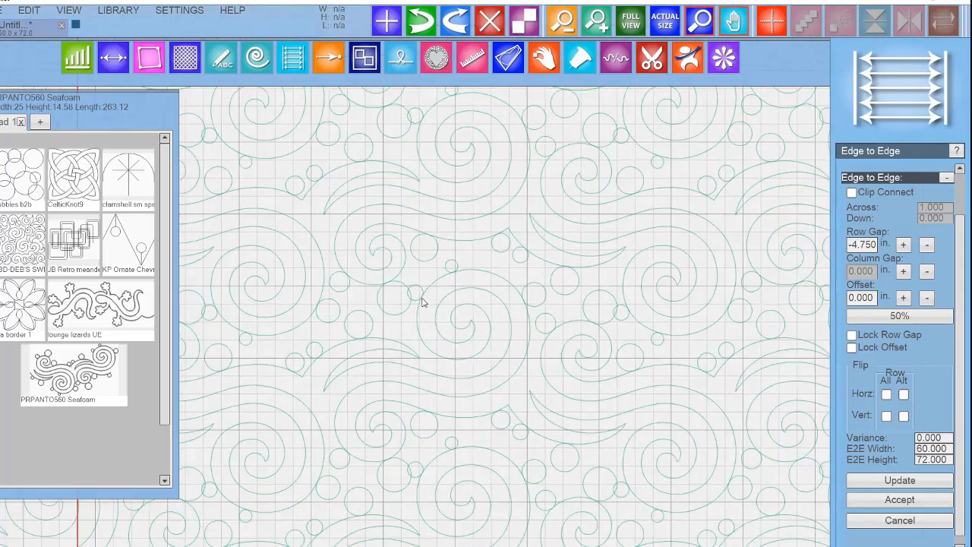
{"action": "left_click", "coordinate": [927, 246]}
{"action": "left_click", "coordinate": [927, 245]}
{"action": "left_click", "coordinate": [927, 246]}
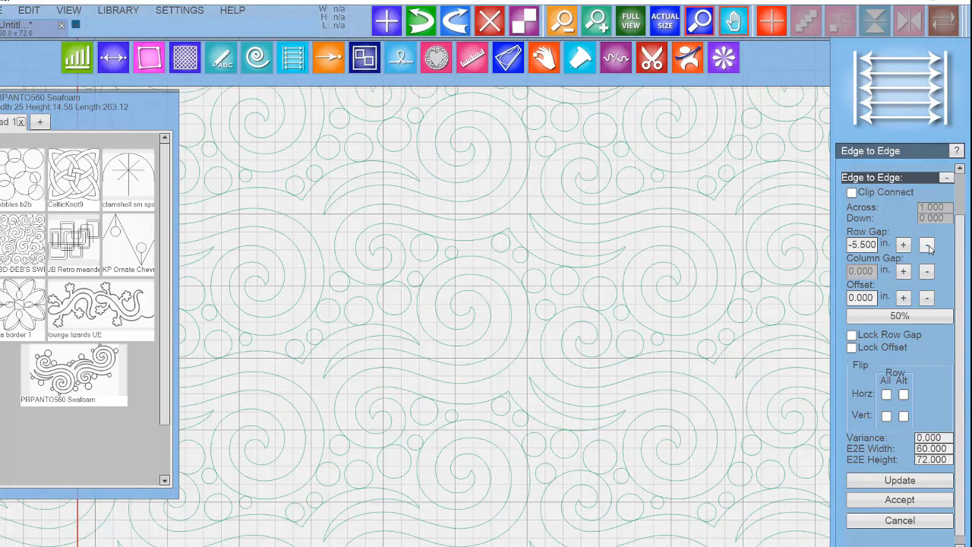
{"action": "left_click", "coordinate": [927, 245]}
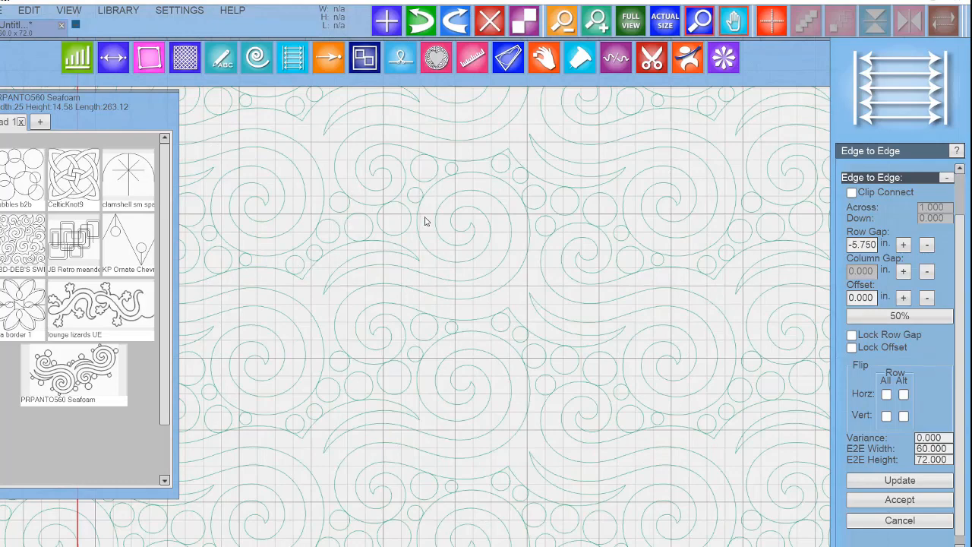
Review the whole Seafoam layout across the quilt, update it and accept it.
{"action": "scroll", "coordinate": [497, 304], "scroll_direction": "down", "scroll_amount": 5}
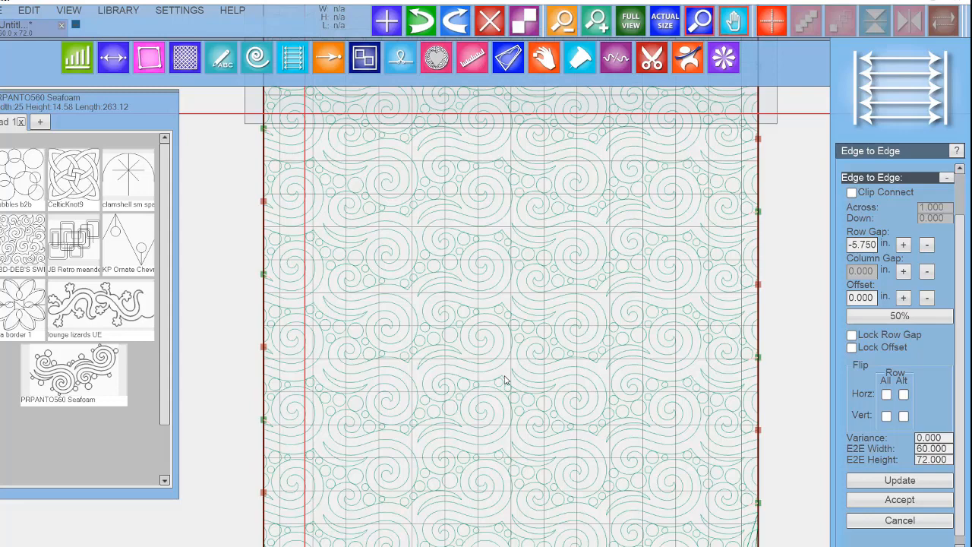
{"action": "scroll", "coordinate": [502, 374], "scroll_direction": "down", "scroll_amount": 1}
{"action": "left_click_drag", "start_coordinate": [562, 327], "coordinate": [556, 356]}
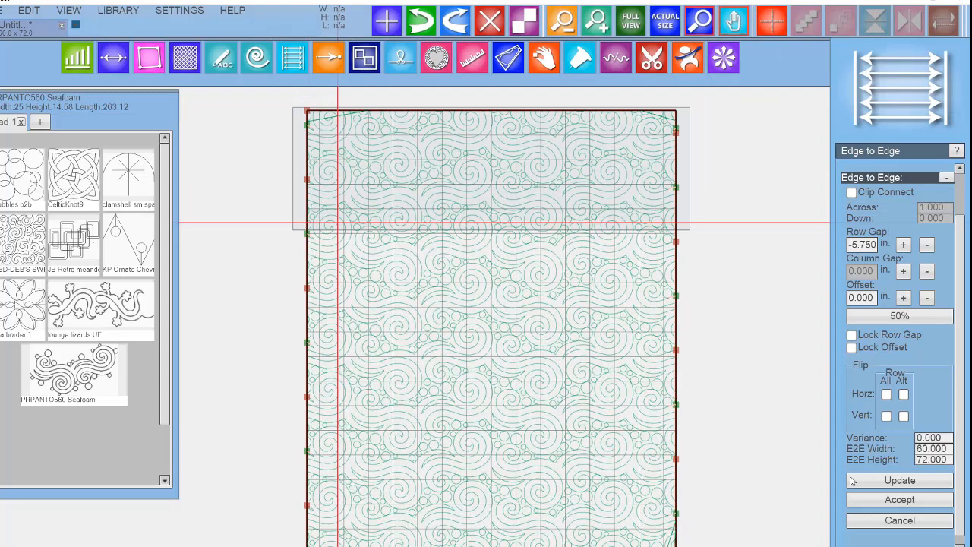
{"action": "left_click", "coordinate": [876, 483]}
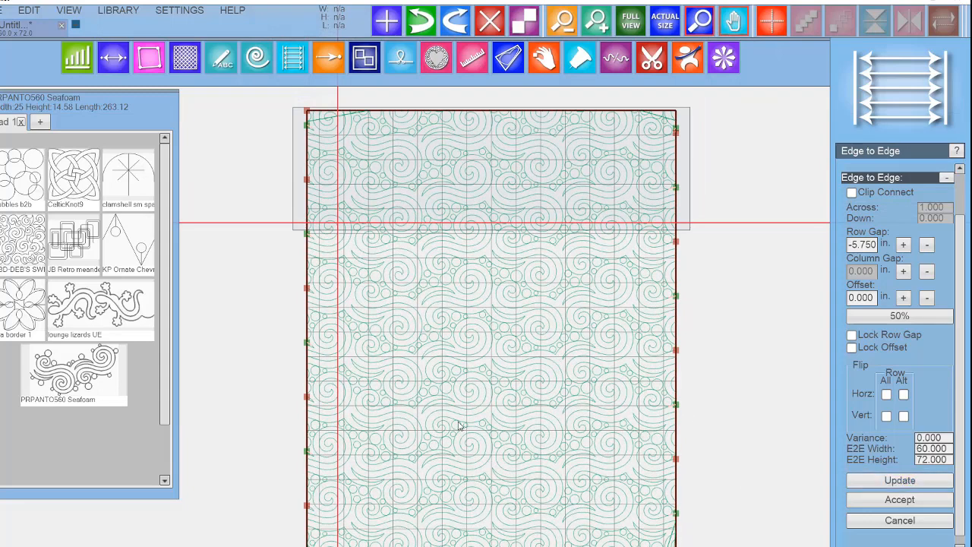
{"action": "left_click", "coordinate": [900, 500]}
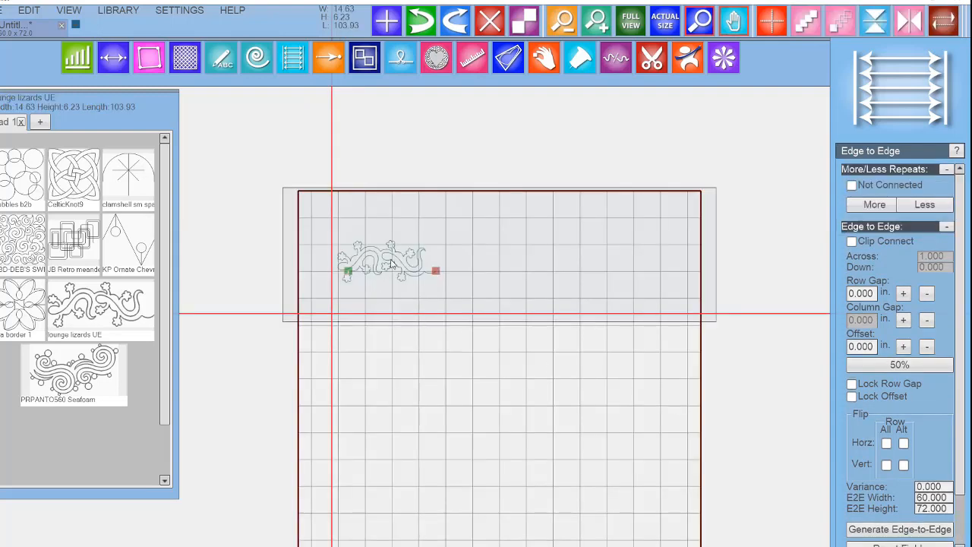
Position the lounge lizards UE pattern near the quilt's upper-left corner and generate its Trim edge-to-edge layout.
{"action": "left_click_drag", "start_coordinate": [392, 264], "coordinate": [396, 254]}
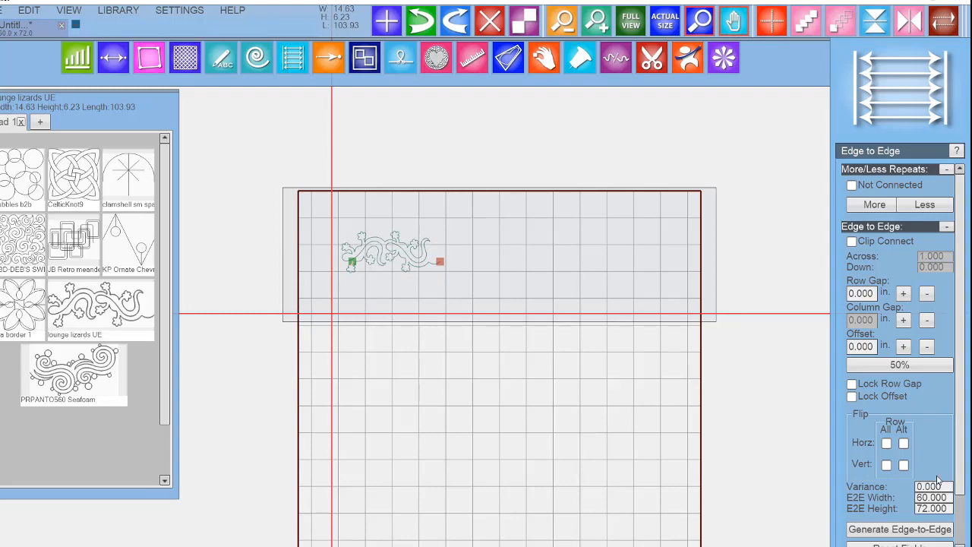
{"action": "left_click", "coordinate": [890, 532]}
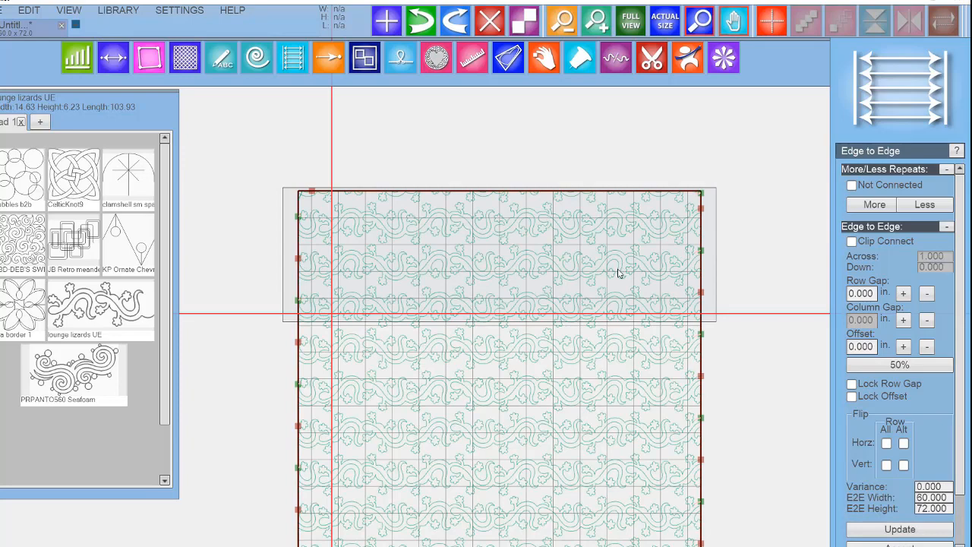
{"action": "scroll", "coordinate": [354, 250], "scroll_direction": "up", "scroll_amount": 1}
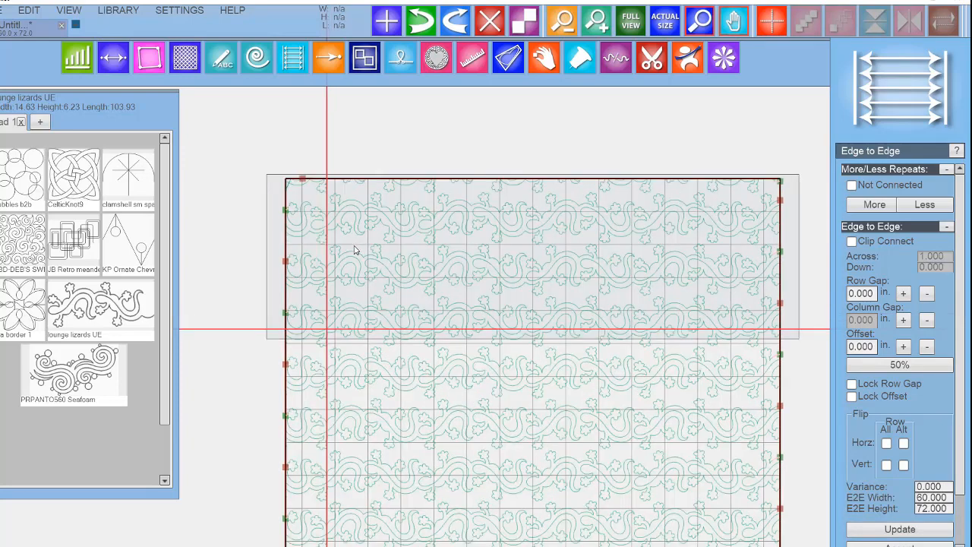
{"action": "scroll", "coordinate": [354, 250], "scroll_direction": "up", "scroll_amount": 1}
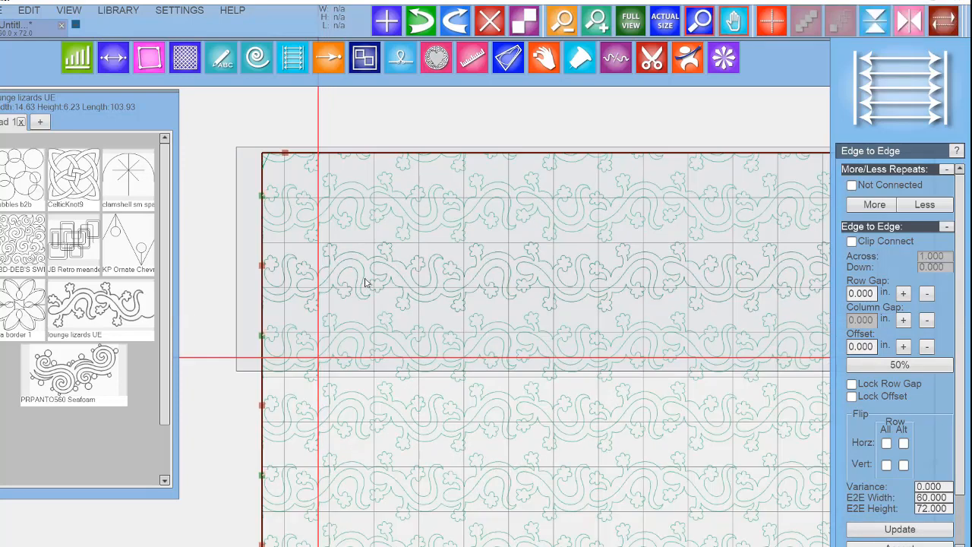
Try nesting the lounge lizards rows with a row gap of -1.346 in, and undo it.
{"action": "left_click_drag", "start_coordinate": [365, 283], "coordinate": [367, 269]}
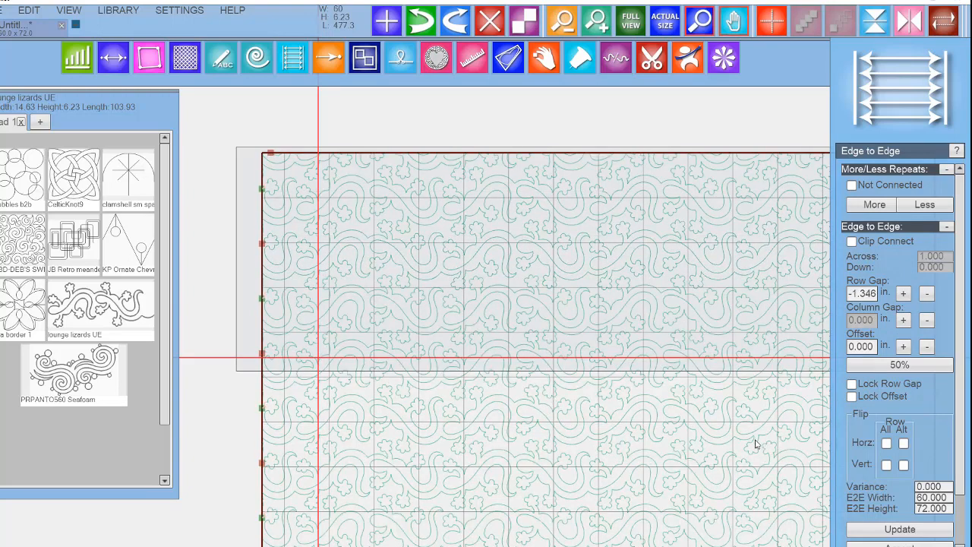
{"action": "key", "text": "ctrl+z"}
{"action": "scroll", "coordinate": [713, 451], "scroll_direction": "down", "scroll_amount": 10}
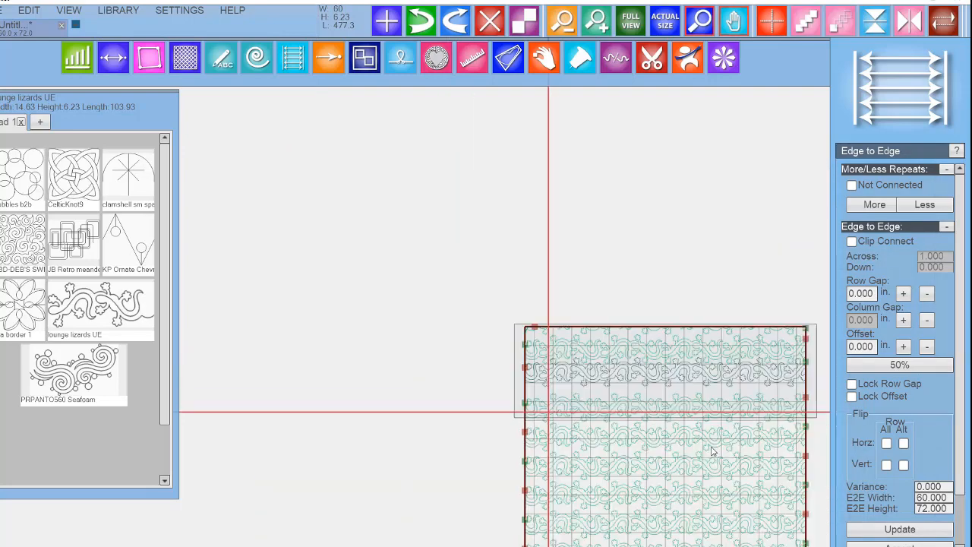
Try shifting the lounge lizards rows to a -10.00 in row gap and a -14.63 in offset, and cancel the layout.
{"action": "left_click_drag", "start_coordinate": [640, 409], "coordinate": [449, 256]}
{"action": "left_click_drag", "start_coordinate": [686, 522], "coordinate": [320, 139]}
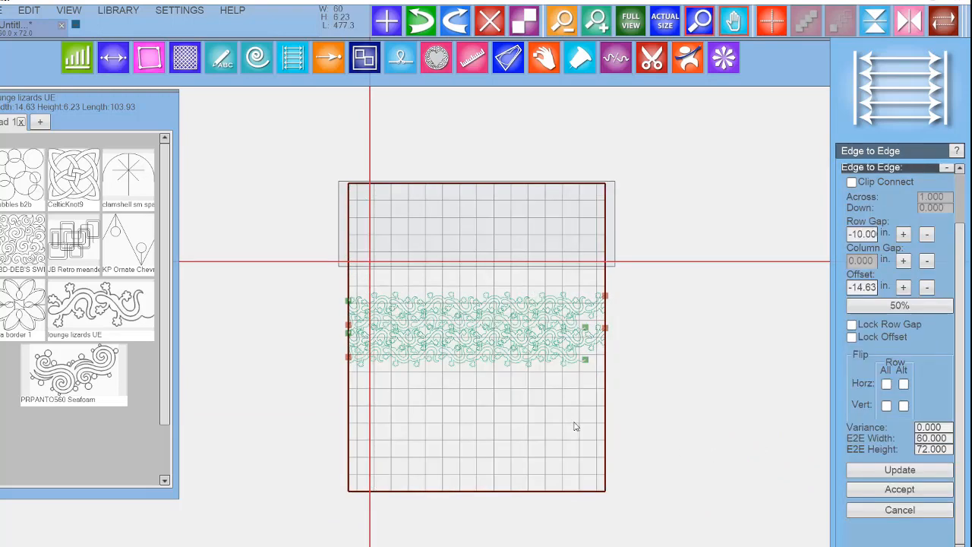
{"action": "left_click", "coordinate": [881, 510]}
Replace the lounge lizards pattern with JB Retro meandering E2E and generate its Trim edge-to-edge layout.
{"action": "left_click", "coordinate": [409, 235]}
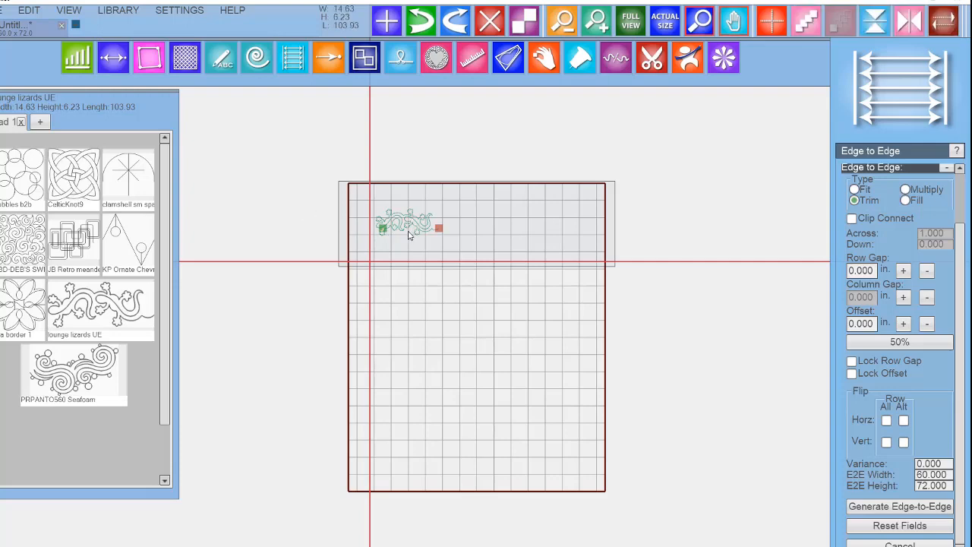
{"action": "key", "text": "Delete"}
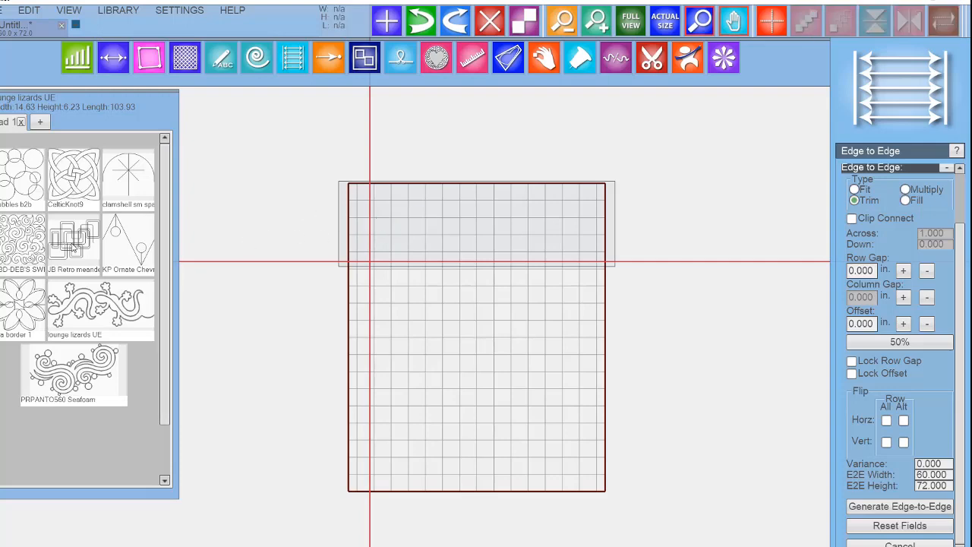
{"action": "left_click_drag", "start_coordinate": [72, 243], "coordinate": [389, 225]}
{"action": "scroll", "coordinate": [395, 232], "scroll_direction": "up", "scroll_amount": 5}
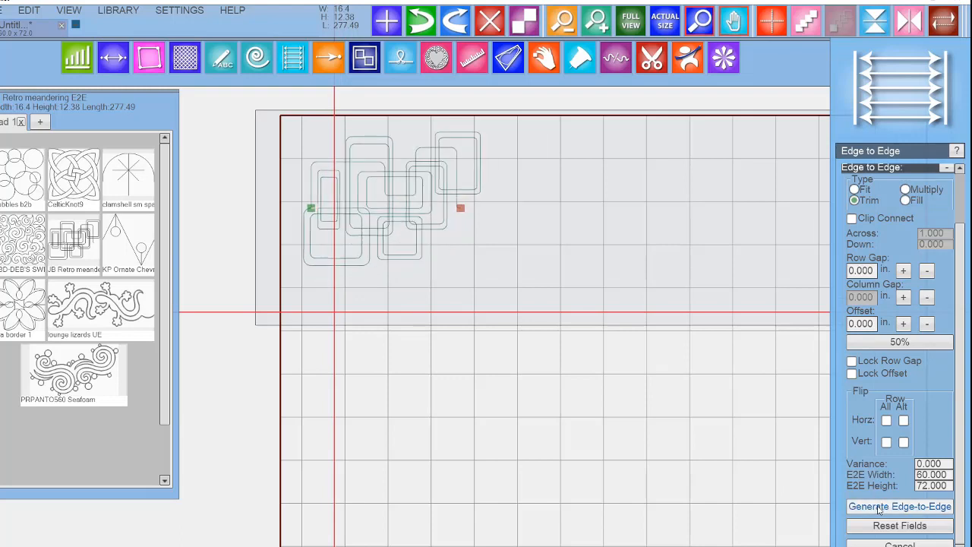
{"action": "left_click", "coordinate": [879, 508]}
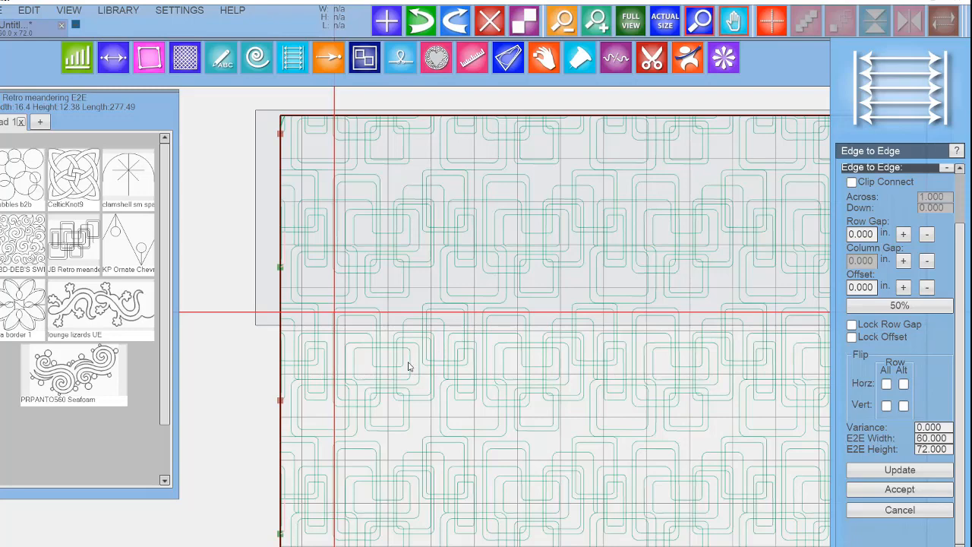
Try overlapping the retro rows with a -2.753 in row gap and 0.145 in offset, and undo back to the single pattern.
{"action": "left_click_drag", "start_coordinate": [404, 376], "coordinate": [406, 347]}
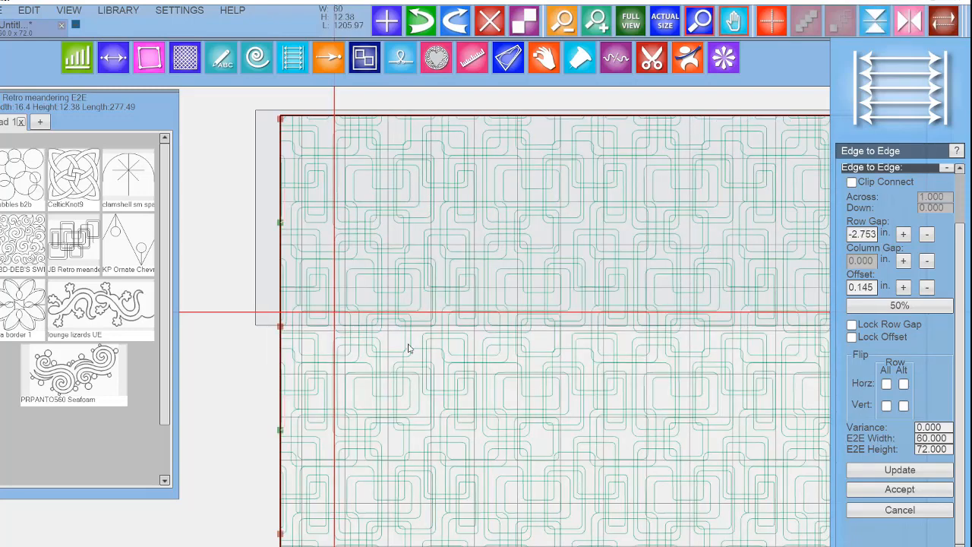
{"action": "scroll", "coordinate": [408, 348], "scroll_direction": "down", "scroll_amount": 5}
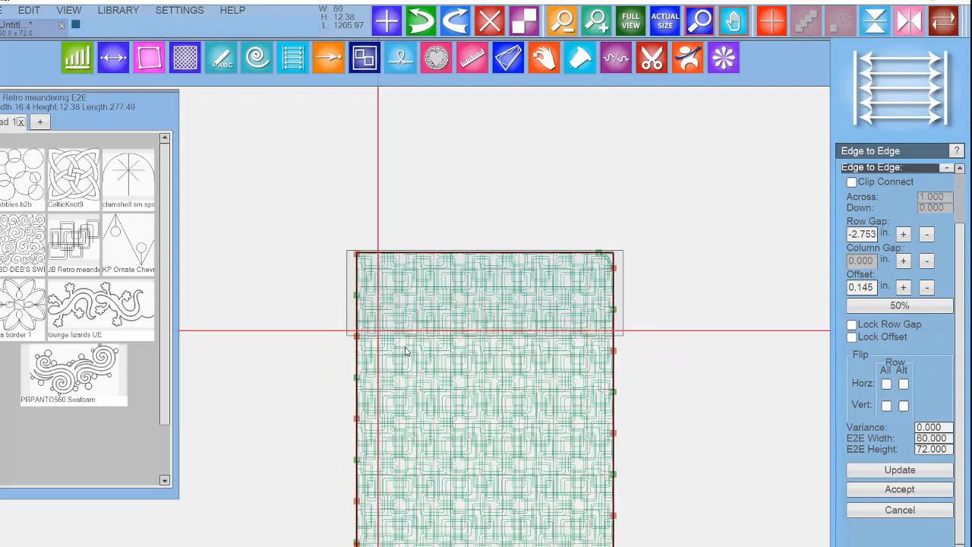
{"action": "key", "text": "ctrl+z"}
{"action": "key", "text": "ctrl+z"}
{"action": "key", "text": "ctrl+z"}
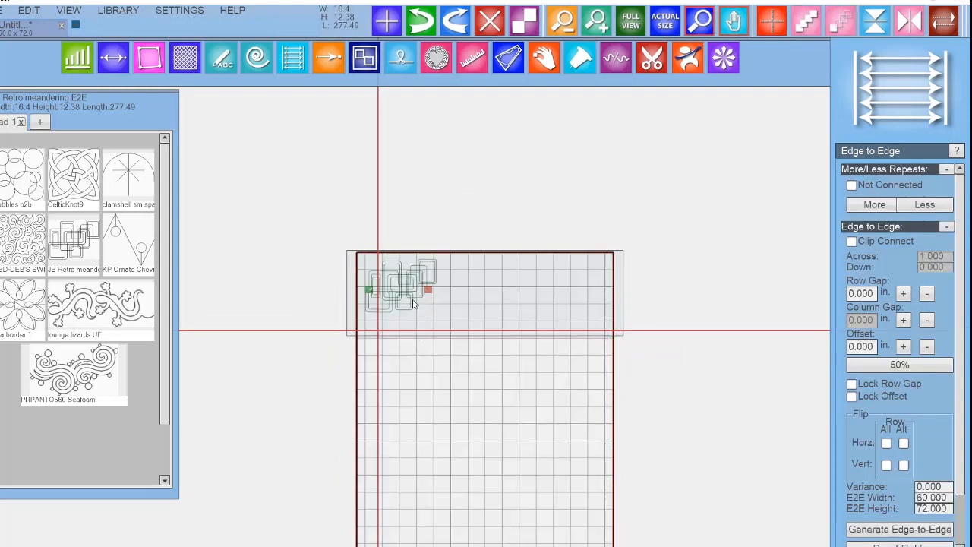
Regenerate the retro layout and overlap its rows with a row gap of -5.837 in and an offset of -0.122 in.
{"action": "left_click", "coordinate": [916, 532]}
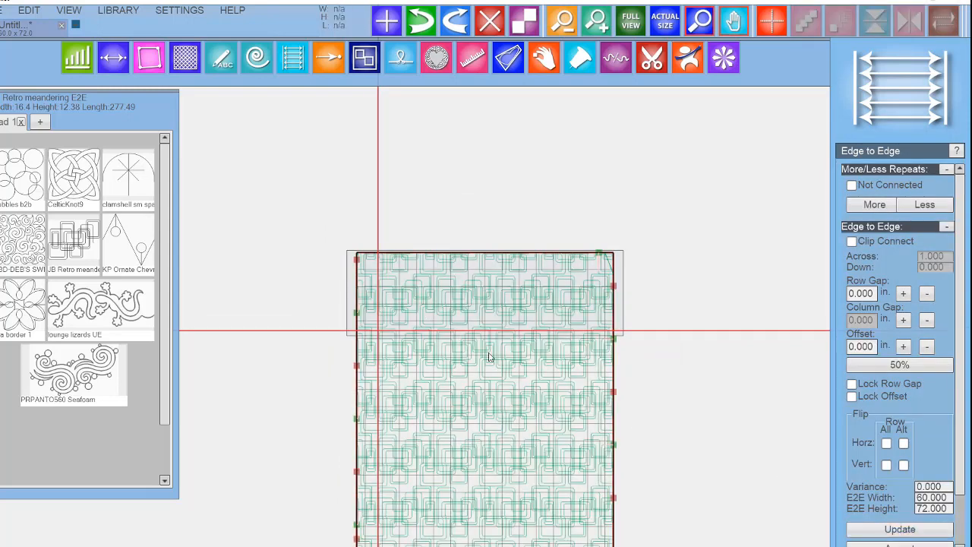
{"action": "mouse_move", "coordinate": [483, 351]}
{"action": "left_mouse_down"}
{"action": "mouse_move", "coordinate": [480, 327]}
{"action": "mouse_move", "coordinate": [486, 335]}
{"action": "left_mouse_up"}
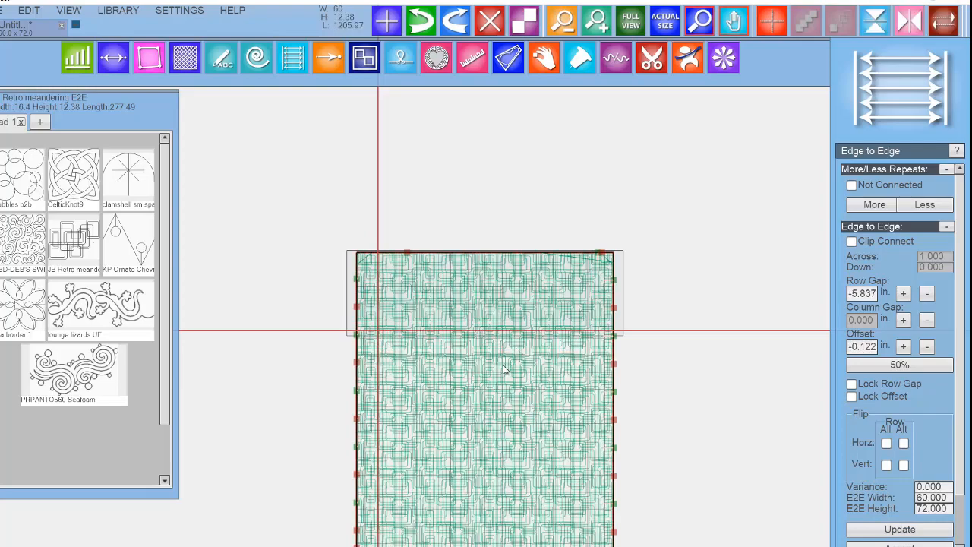
{"action": "scroll", "coordinate": [477, 367], "scroll_direction": "up", "scroll_amount": 5}
{"action": "scroll", "coordinate": [477, 367], "scroll_direction": "down", "scroll_amount": 5}
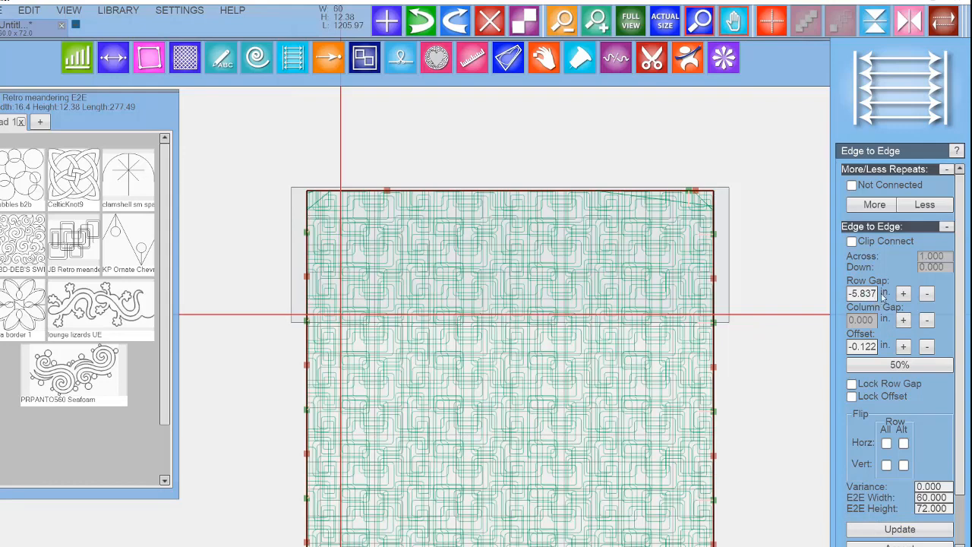
Undo the overlapped retro layout and cancel the edge-to-edge setup.
{"action": "key", "text": "ctrl+z"}
{"action": "key", "text": "ctrl+z"}
{"action": "key", "text": "ctrl+z"}
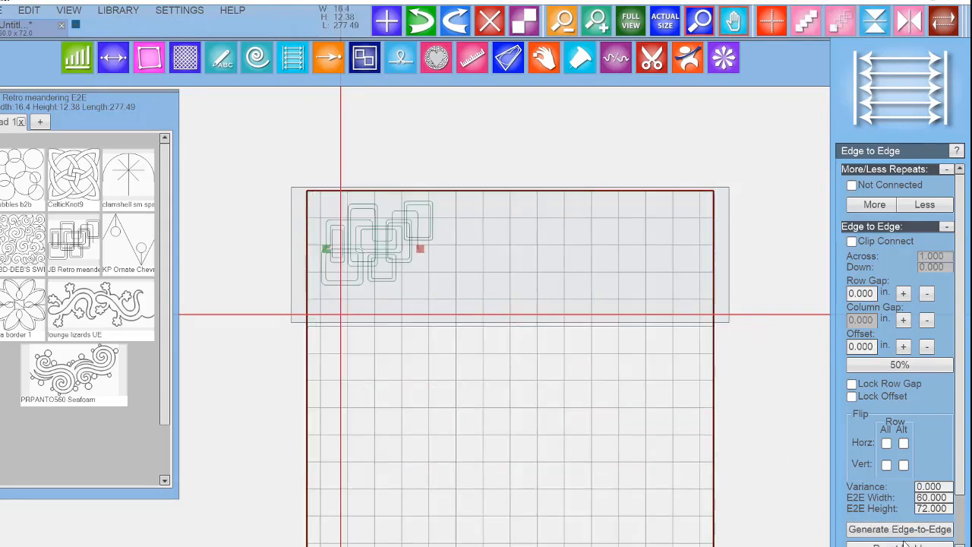
{"action": "scroll", "coordinate": [904, 535], "scroll_direction": "down", "scroll_amount": 3}
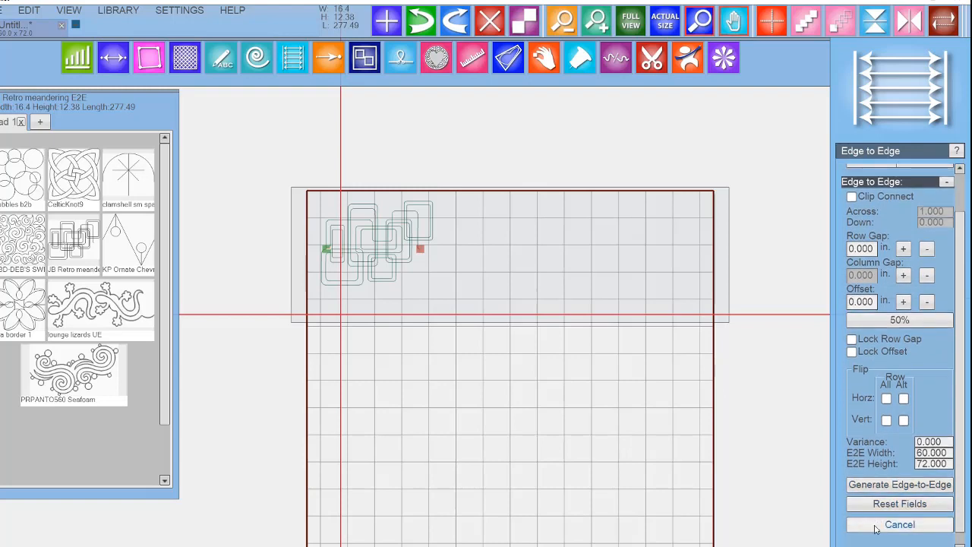
{"action": "left_click", "coordinate": [881, 525]}
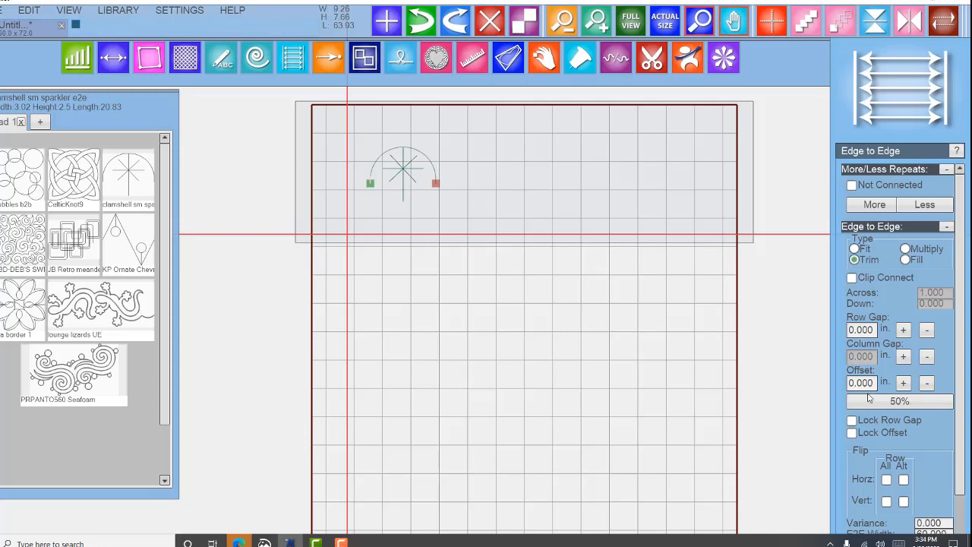
Generate a Trim edge-to-edge layout from the clamshell sm sparkler e2e pattern.
{"action": "scroll", "coordinate": [883, 293], "scroll_direction": "down", "scroll_amount": 1}
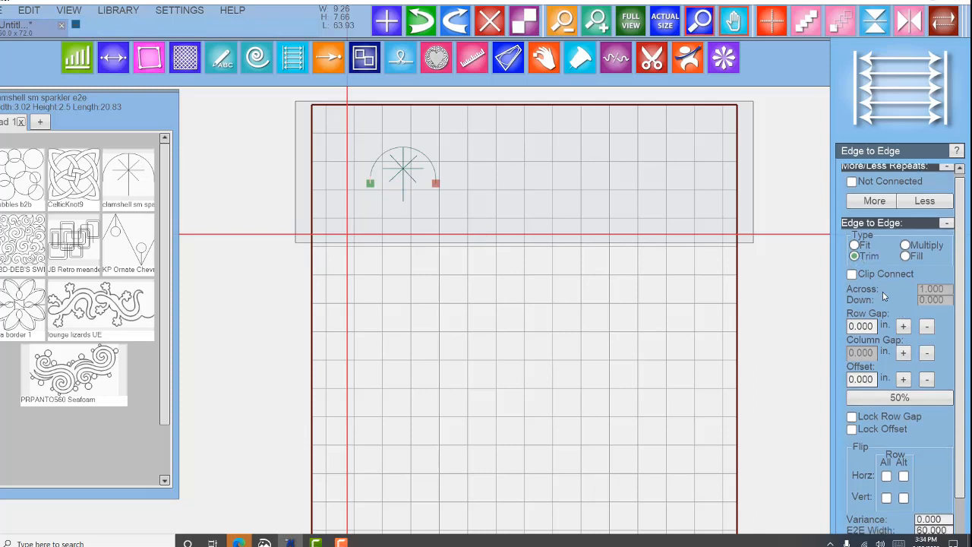
{"action": "scroll", "coordinate": [881, 293], "scroll_direction": "down", "scroll_amount": 3}
{"action": "left_click", "coordinate": [876, 507]}
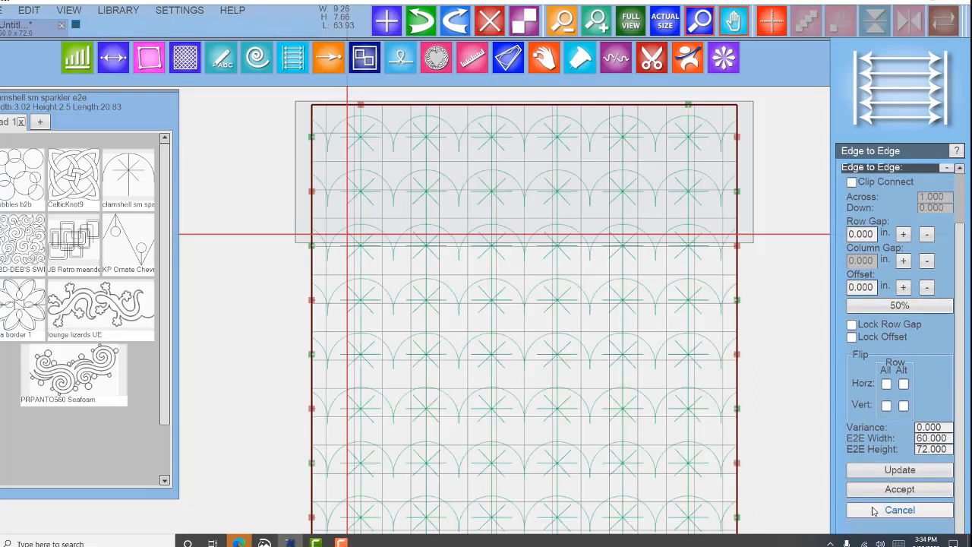
Offset the clamshell layout's alternate rows by 50% (4.632 in) and update the layout.
{"action": "scroll", "coordinate": [512, 263], "scroll_direction": "up", "scroll_amount": 4}
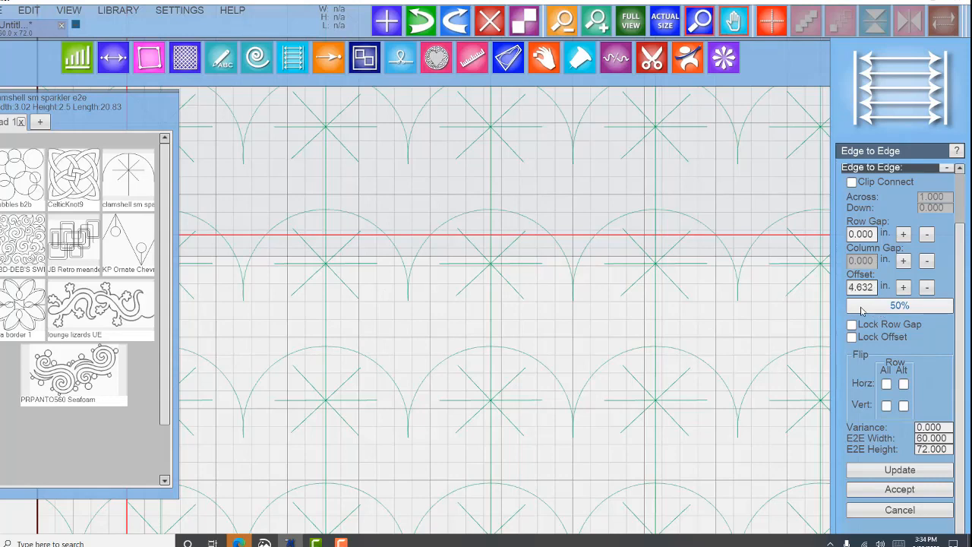
{"action": "left_click", "coordinate": [893, 470]}
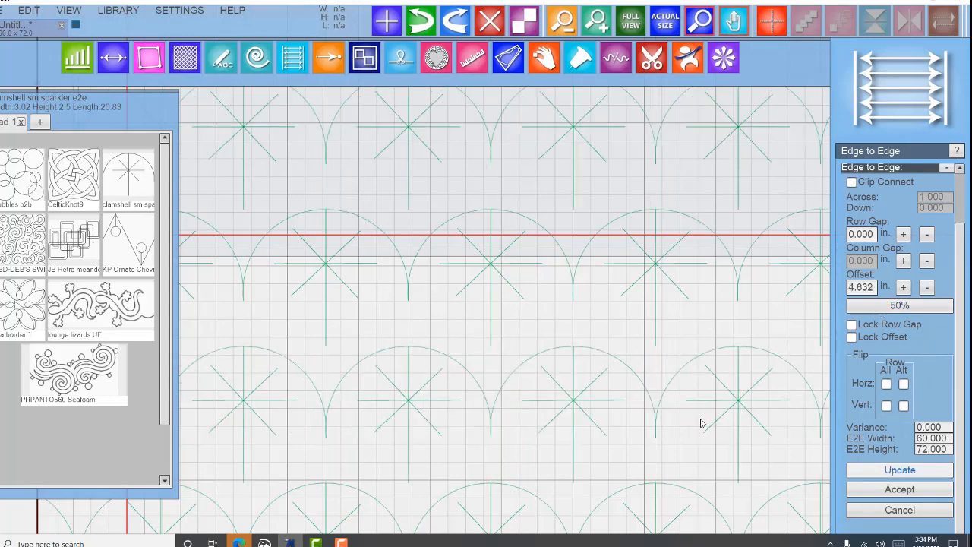
{"action": "scroll", "coordinate": [385, 365], "scroll_direction": "up", "scroll_amount": 1}
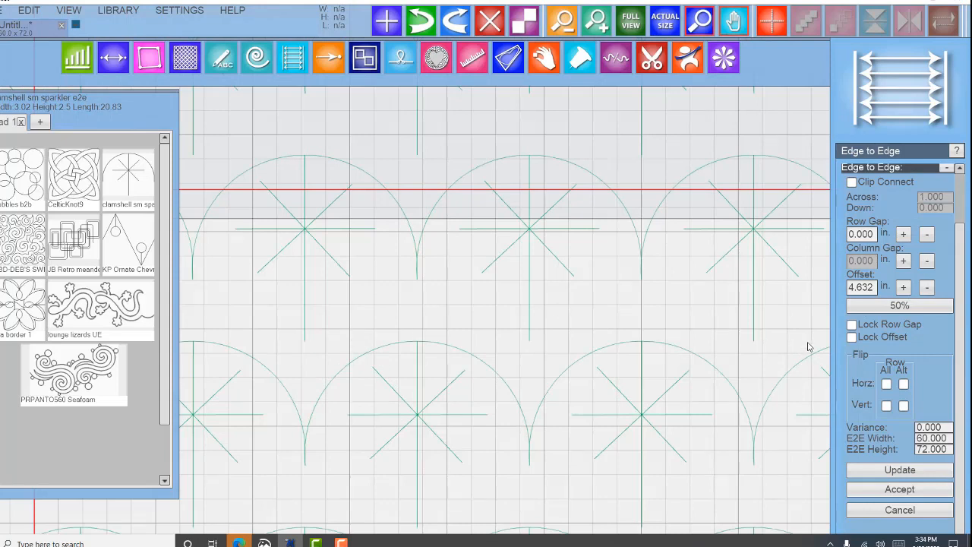
Nest the clamshell rows together by setting the row gap to -2.500 in.
{"action": "left_click", "coordinate": [928, 236]}
{"action": "left_click", "coordinate": [928, 236]}
{"action": "left_click", "coordinate": [929, 236]}
{"action": "left_click", "coordinate": [928, 236]}
{"action": "left_click", "coordinate": [929, 236]}
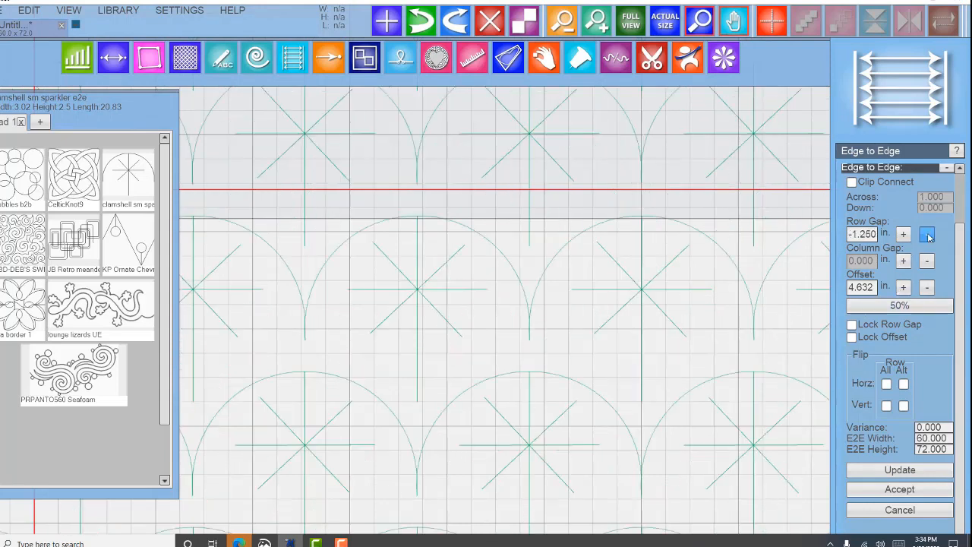
{"action": "left_click", "coordinate": [928, 237]}
{"action": "left_click", "coordinate": [928, 236]}
{"action": "left_click", "coordinate": [928, 236]}
{"action": "left_click", "coordinate": [928, 236]}
{"action": "left_click", "coordinate": [928, 236]}
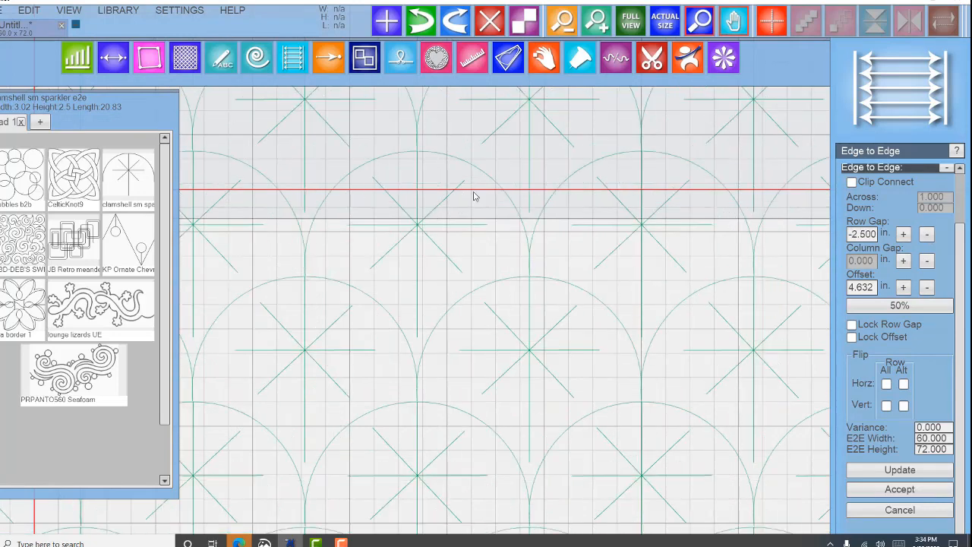
{"action": "scroll", "coordinate": [532, 276], "scroll_direction": "down", "scroll_amount": 3}
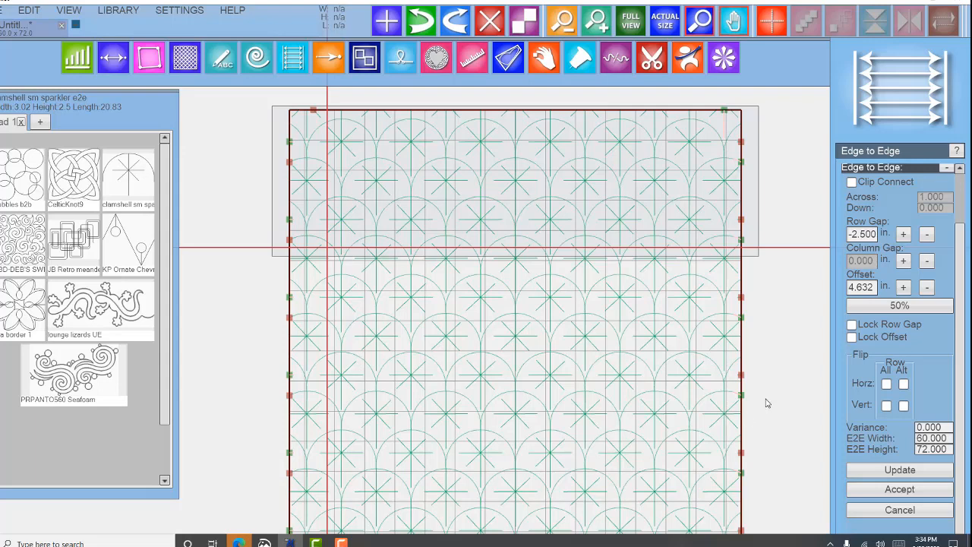
{"action": "scroll", "coordinate": [776, 416], "scroll_direction": "down", "scroll_amount": 2}
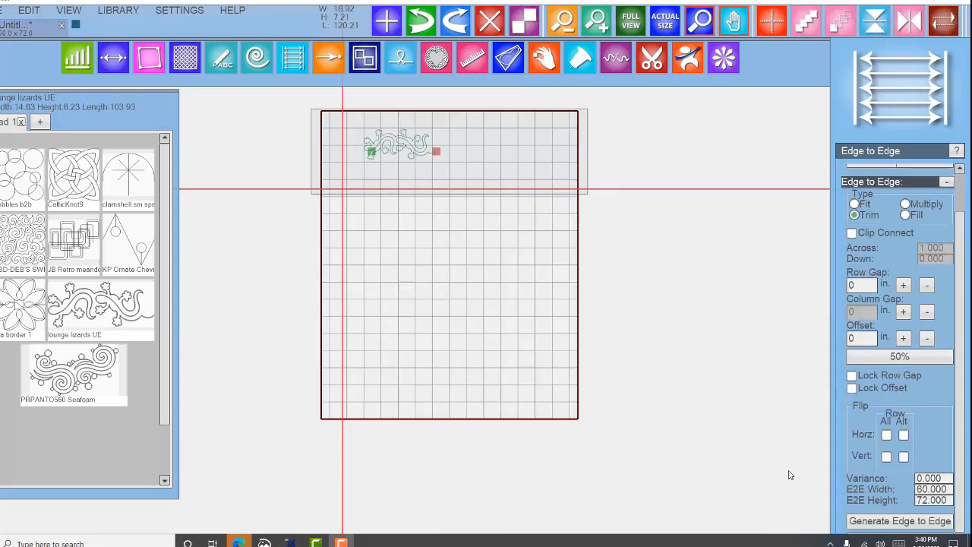
Generate a Trim edge-to-edge layout from the lounge lizards UE pattern and flip its alternate rows vertically.
{"action": "left_click", "coordinate": [871, 522]}
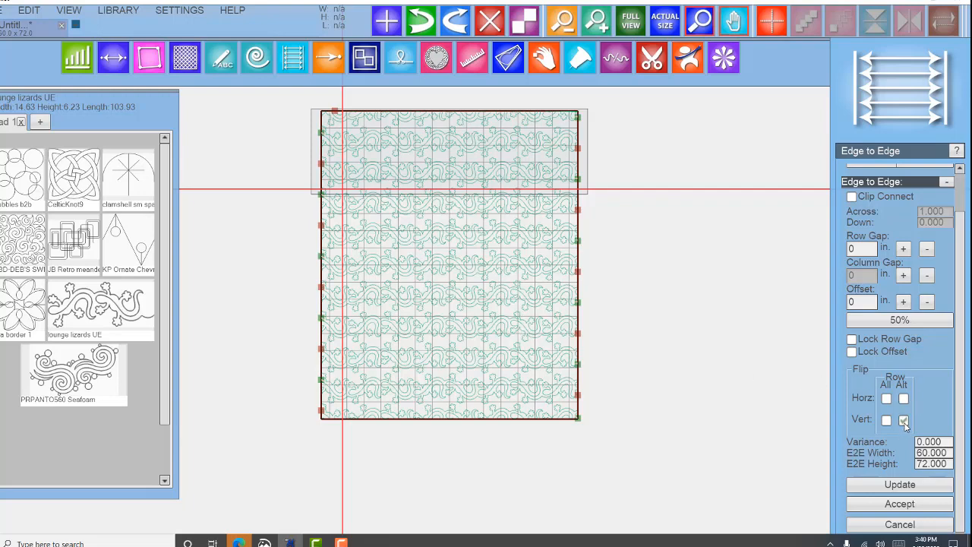
{"action": "left_click", "coordinate": [894, 486]}
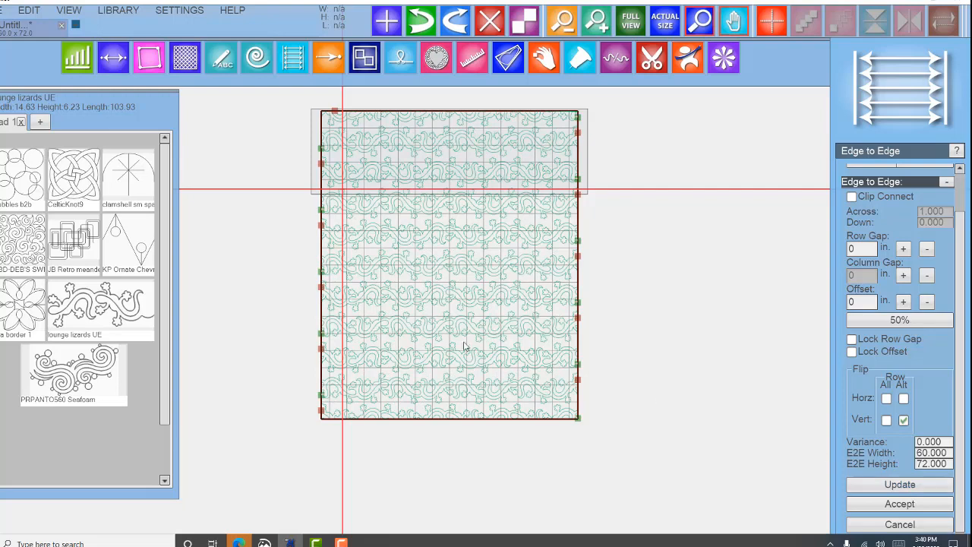
{"action": "scroll", "coordinate": [469, 287], "scroll_direction": "up", "scroll_amount": 1}
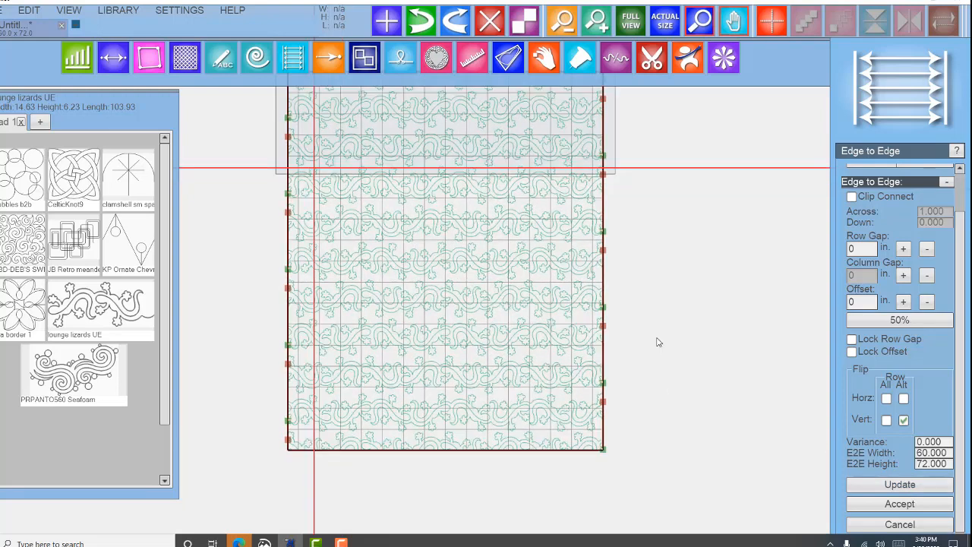
Bring the lounge lizards rows closer together with a row gap of -1.250 in.
{"action": "left_click", "coordinate": [926, 250]}
{"action": "left_click", "coordinate": [927, 251]}
{"action": "left_click", "coordinate": [926, 251]}
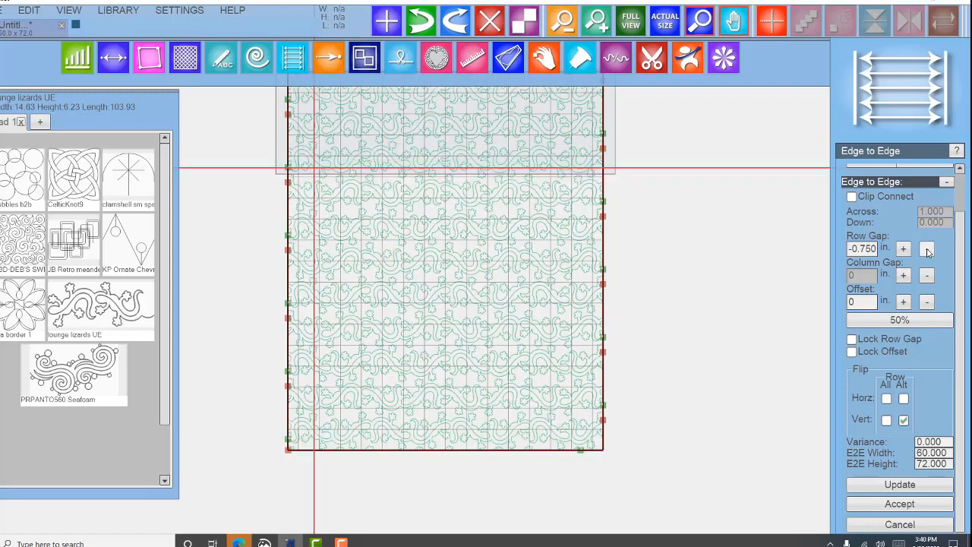
{"action": "left_click", "coordinate": [927, 251]}
{"action": "left_click", "coordinate": [927, 250]}
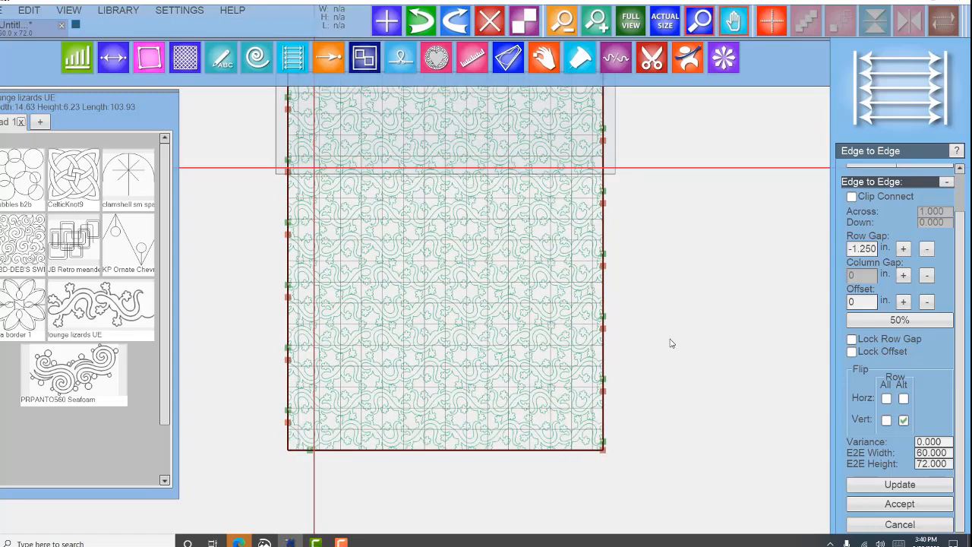
Shift the lounge lizards layout's alternate rows with an offset of -1.250 in.
{"action": "scroll", "coordinate": [484, 304], "scroll_direction": "up", "scroll_amount": 2}
{"action": "scroll", "coordinate": [423, 304], "scroll_direction": "up", "scroll_amount": 3}
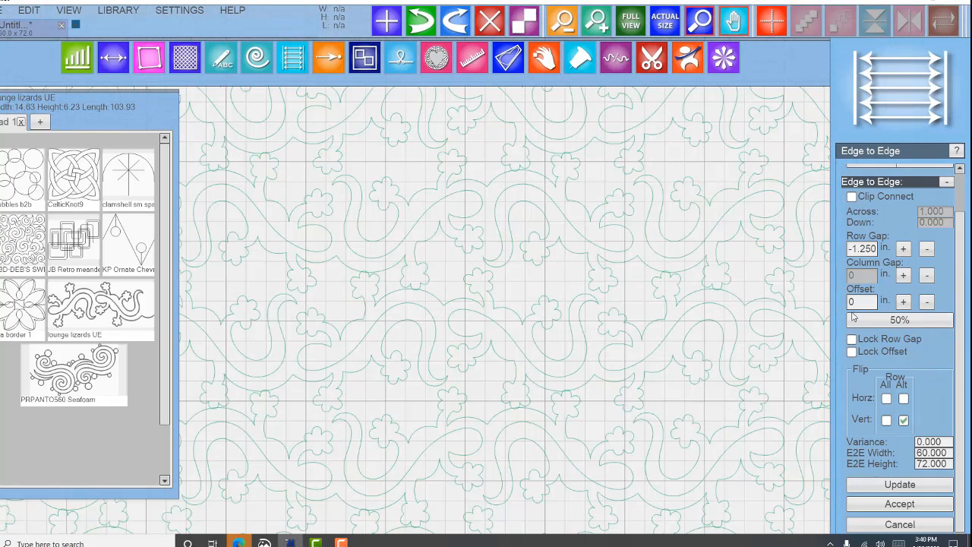
{"action": "left_click", "coordinate": [903, 304]}
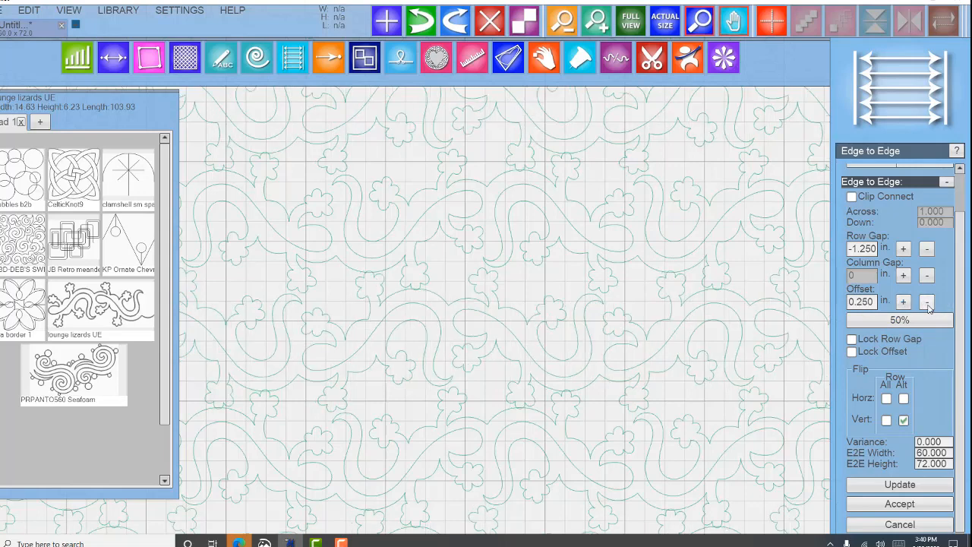
{"action": "left_click", "coordinate": [928, 306]}
{"action": "left_click", "coordinate": [927, 305]}
{"action": "left_click", "coordinate": [928, 305]}
{"action": "left_click", "coordinate": [927, 304]}
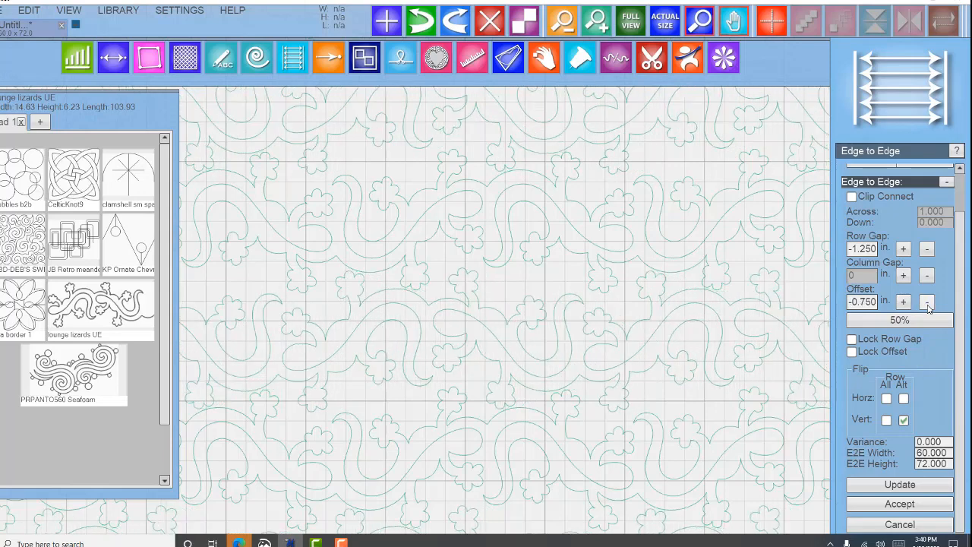
{"action": "left_click", "coordinate": [928, 304]}
{"action": "left_click", "coordinate": [927, 305]}
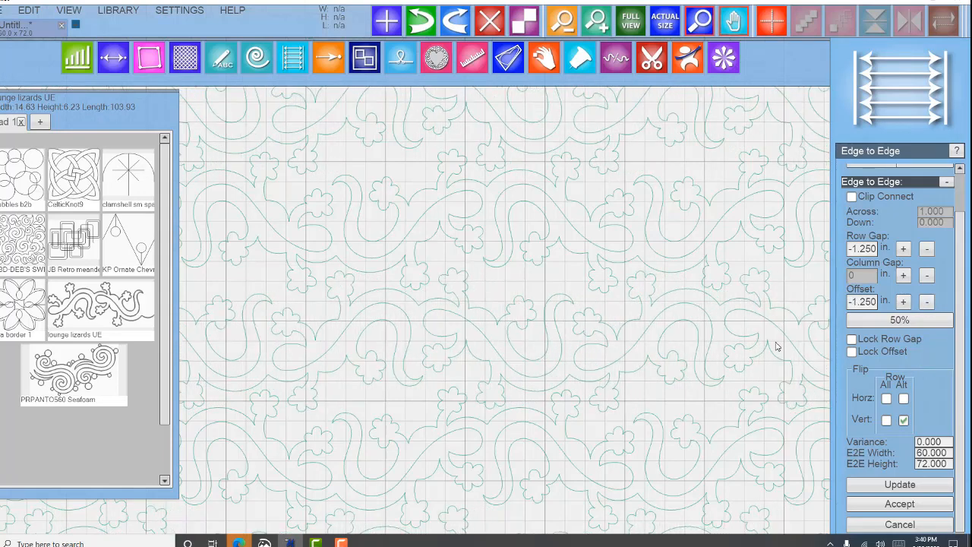
Try a row gap of -1.750 in on the lounge lizards layout, and settle on -1.000 in.
{"action": "left_click", "coordinate": [926, 251]}
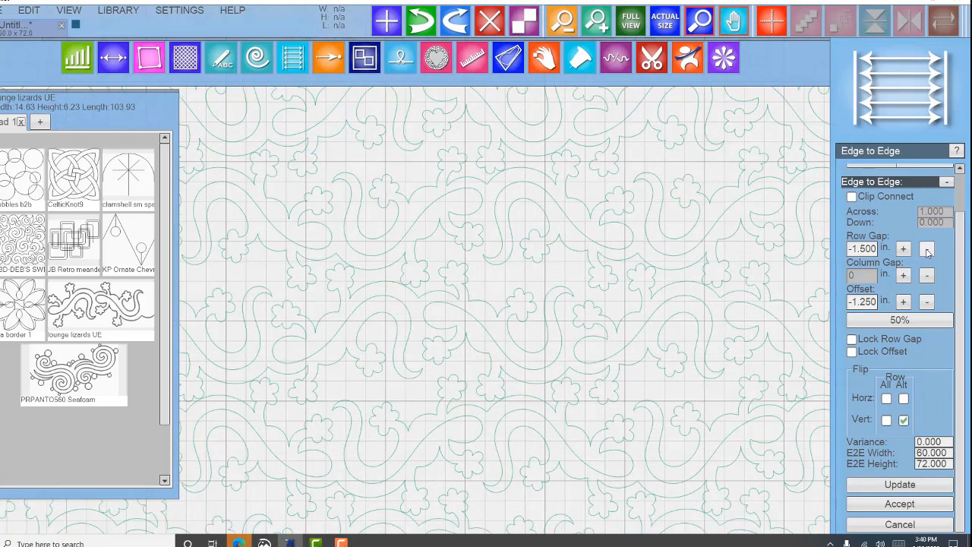
{"action": "left_click", "coordinate": [925, 252]}
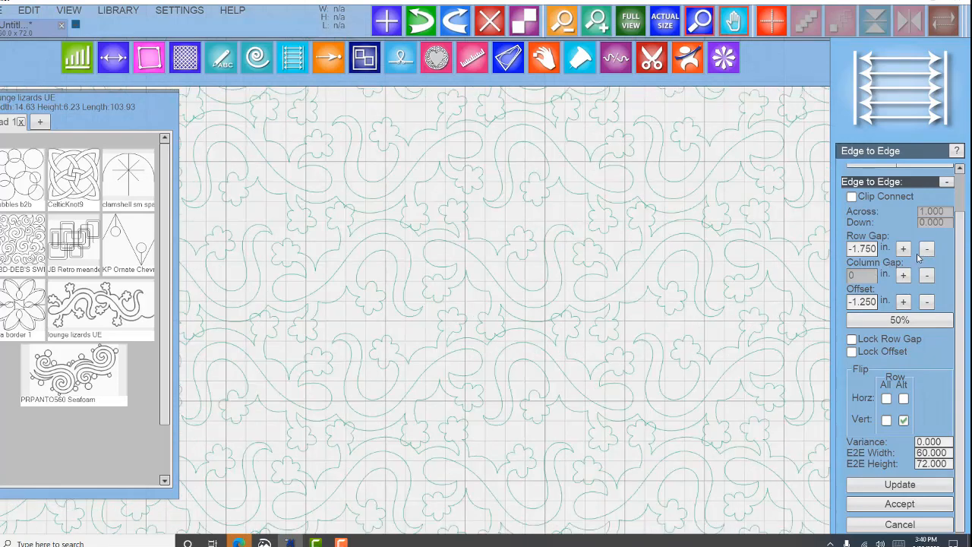
{"action": "left_click", "coordinate": [903, 250]}
{"action": "left_click", "coordinate": [902, 250]}
{"action": "left_click", "coordinate": [902, 250]}
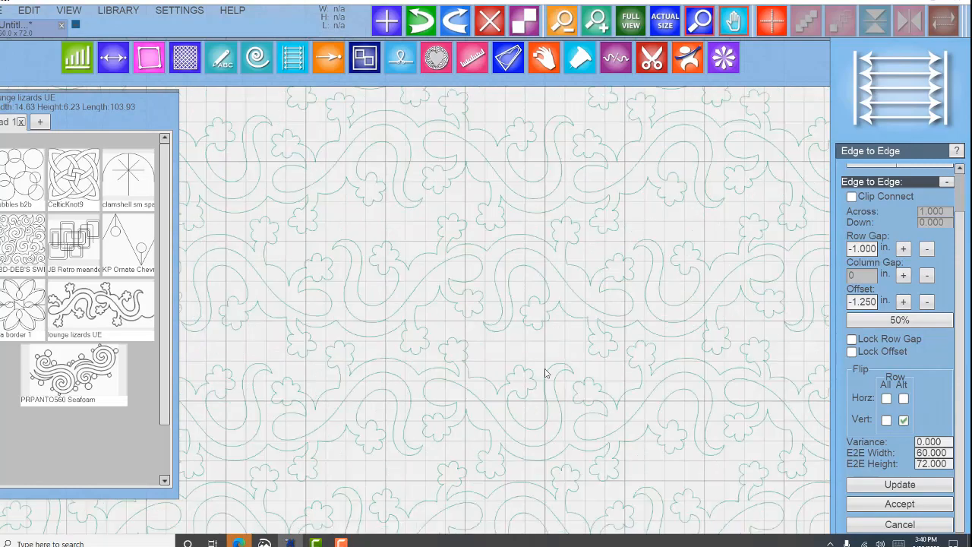
{"action": "scroll", "coordinate": [534, 400], "scroll_direction": "down", "scroll_amount": 5}
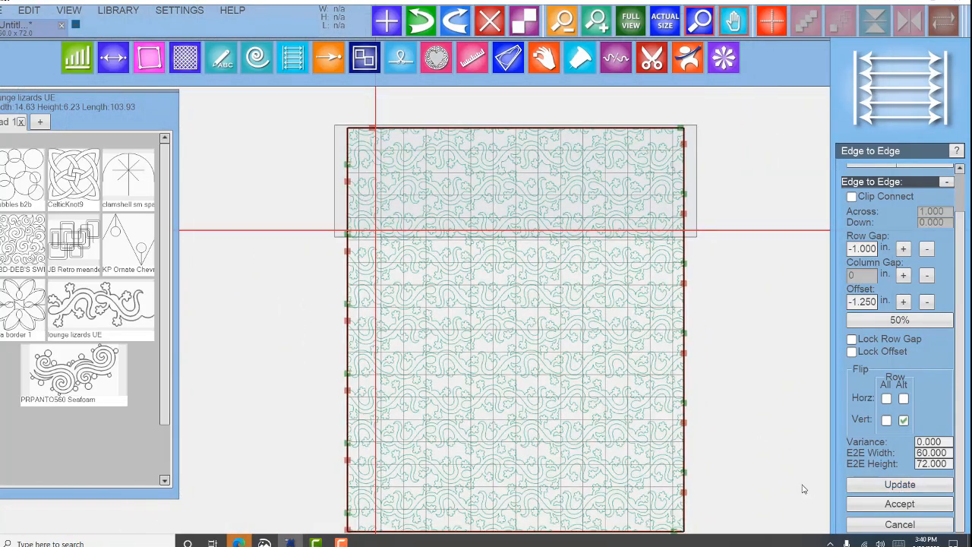
{"action": "scroll", "coordinate": [780, 486], "scroll_direction": "down", "scroll_amount": 1}
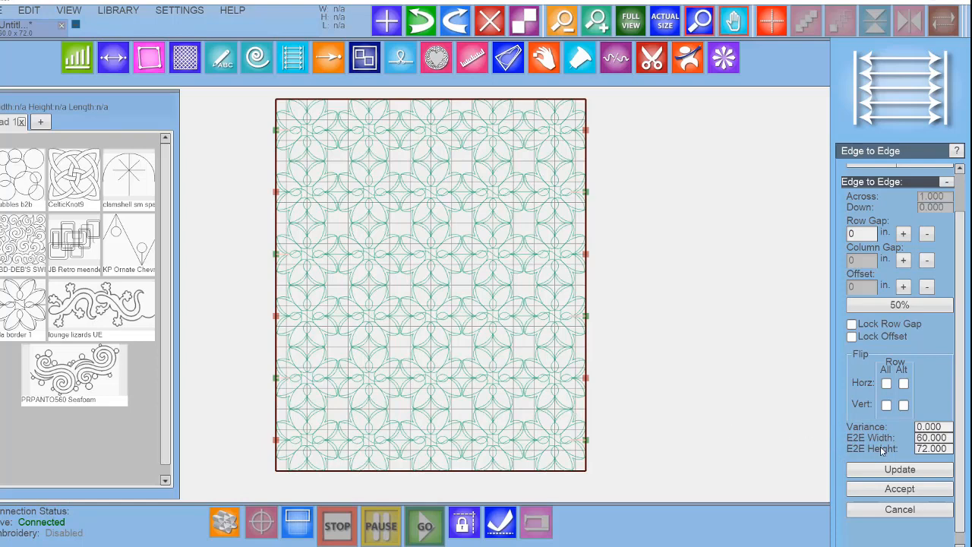
Resize the flower layout's edge-to-edge area to a width of 50 in and a height of 62 in.
{"action": "left_click", "coordinate": [933, 439]}
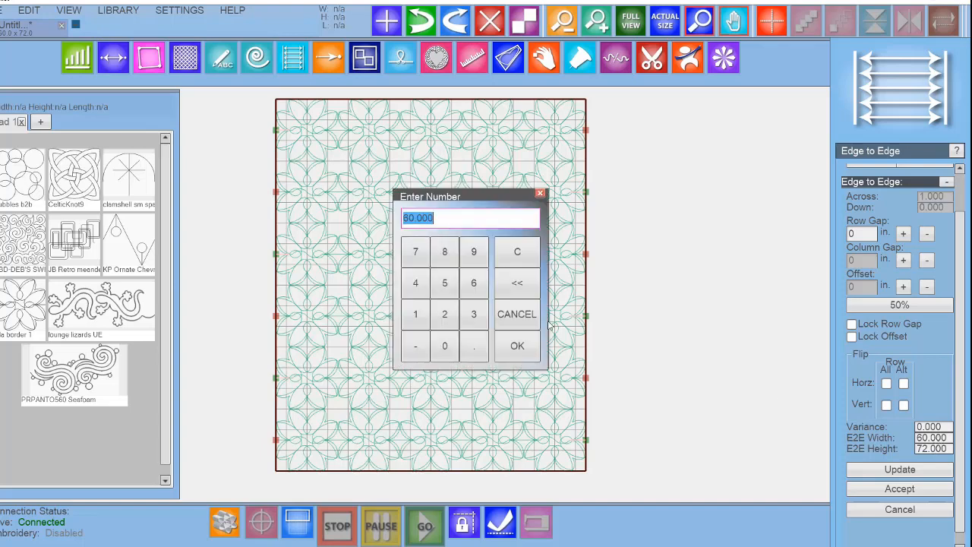
{"action": "left_click", "coordinate": [446, 283]}
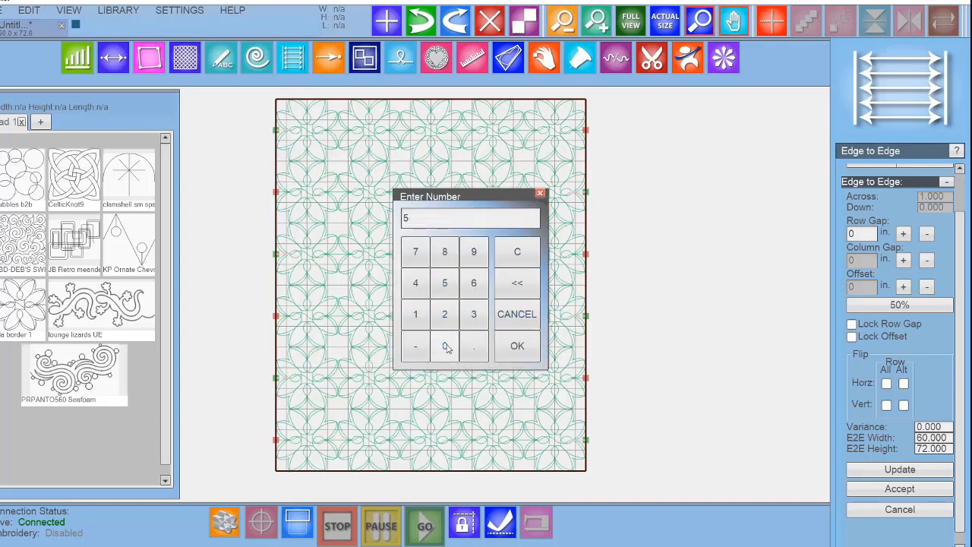
{"action": "left_click", "coordinate": [445, 346]}
{"action": "left_click", "coordinate": [517, 346]}
{"action": "left_click", "coordinate": [935, 449]}
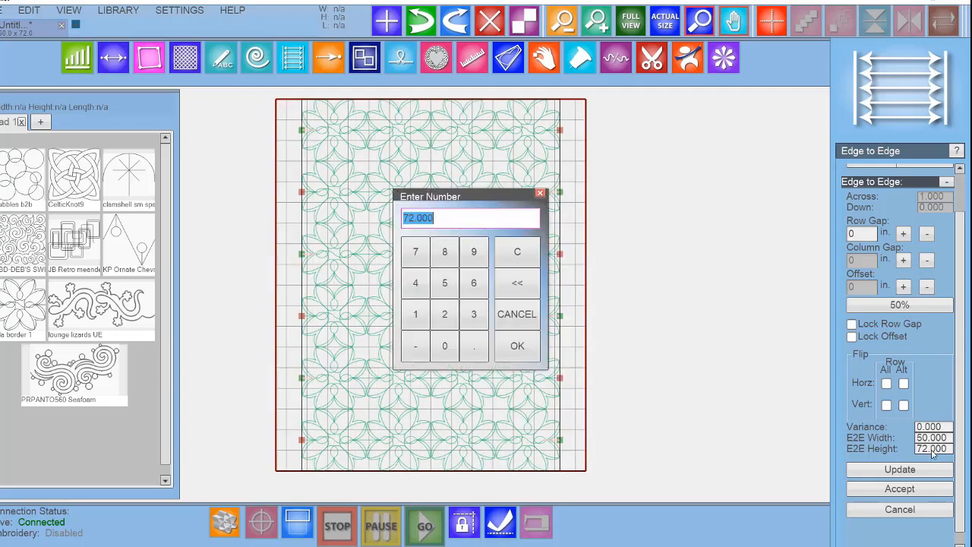
{"action": "left_click", "coordinate": [473, 282]}
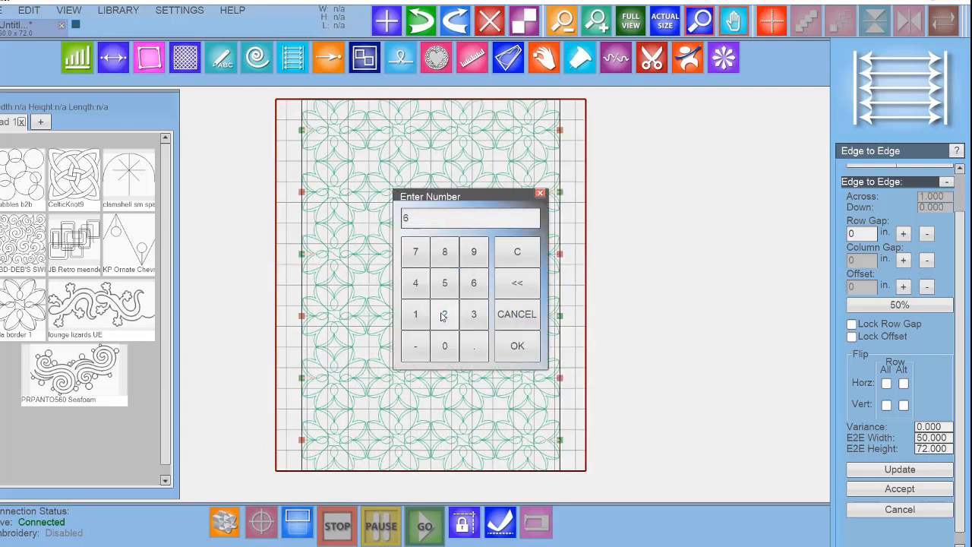
{"action": "left_click", "coordinate": [444, 314]}
{"action": "left_click", "coordinate": [518, 346]}
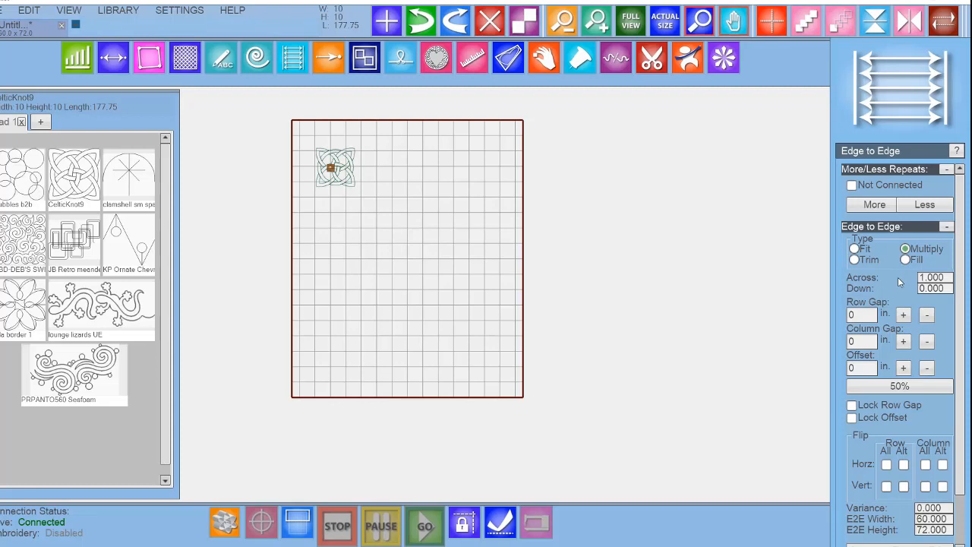
Generate a Multiply edge-to-edge layout of CelticKnot9 with 5 repeats across and 6 down.
{"action": "left_click", "coordinate": [936, 280]}
{"action": "left_click", "coordinate": [445, 282]}
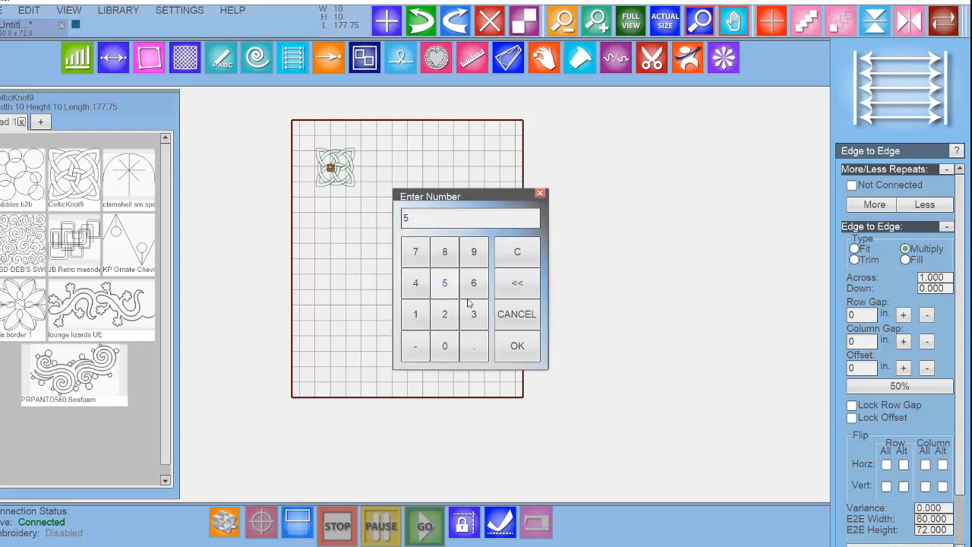
{"action": "left_click", "coordinate": [517, 346]}
{"action": "left_click", "coordinate": [937, 290]}
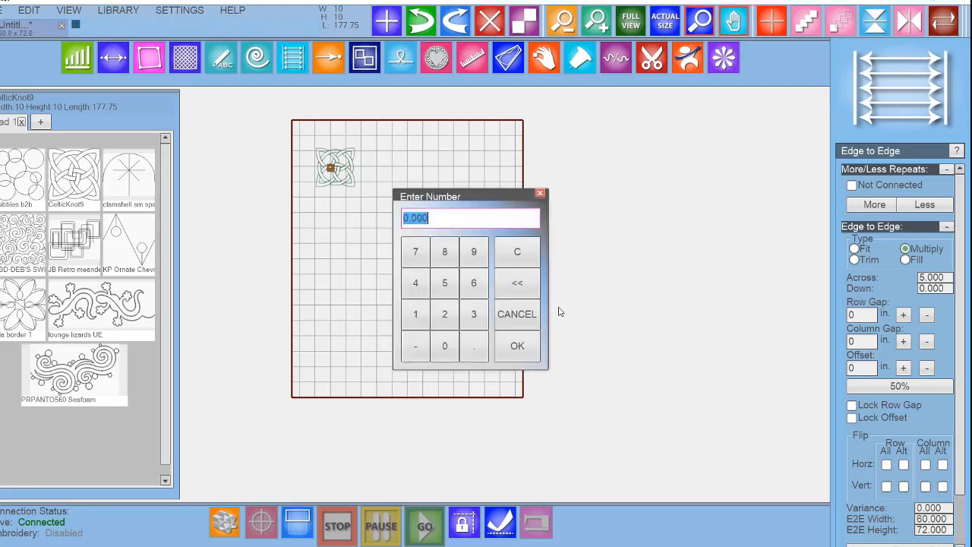
{"action": "left_click", "coordinate": [475, 287]}
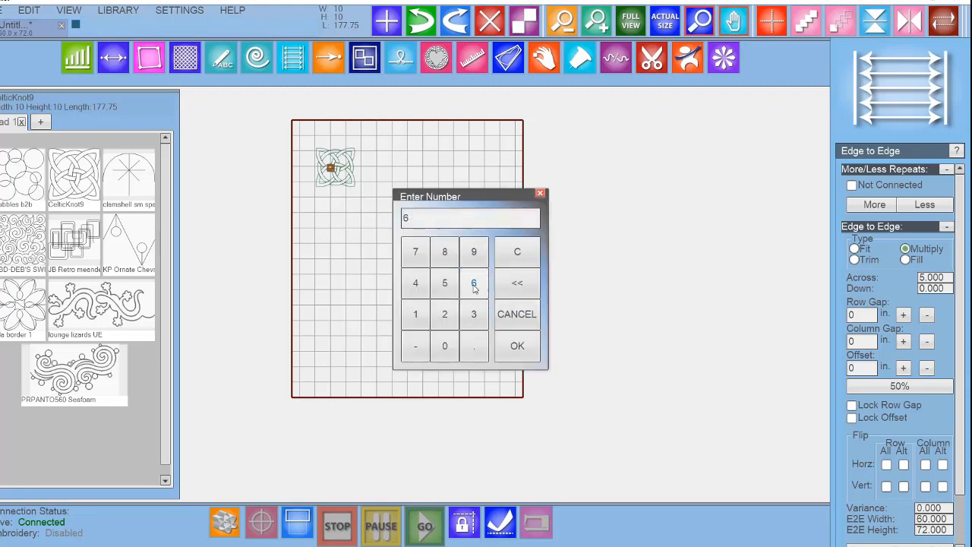
{"action": "left_click", "coordinate": [518, 346]}
{"action": "scroll", "coordinate": [912, 456], "scroll_direction": "down", "scroll_amount": 2}
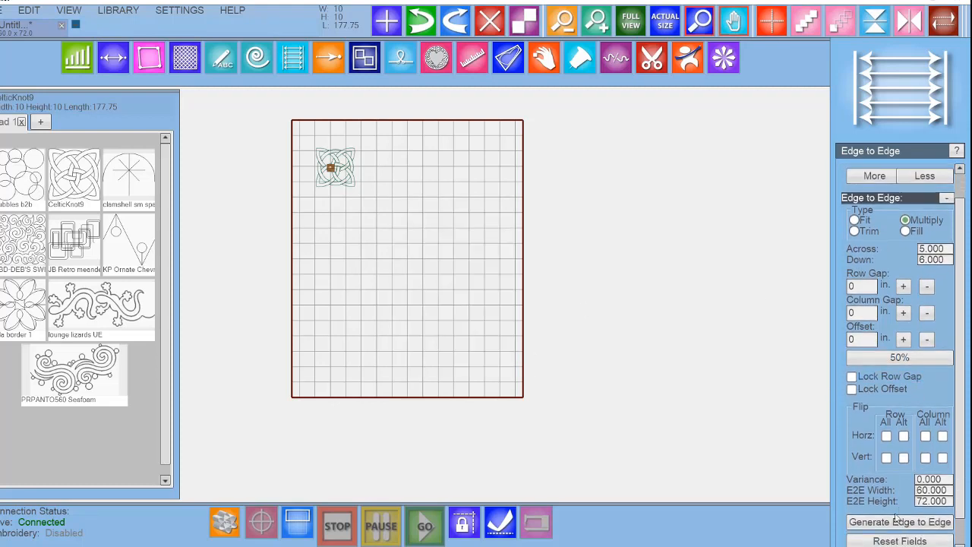
{"action": "left_click", "coordinate": [893, 522]}
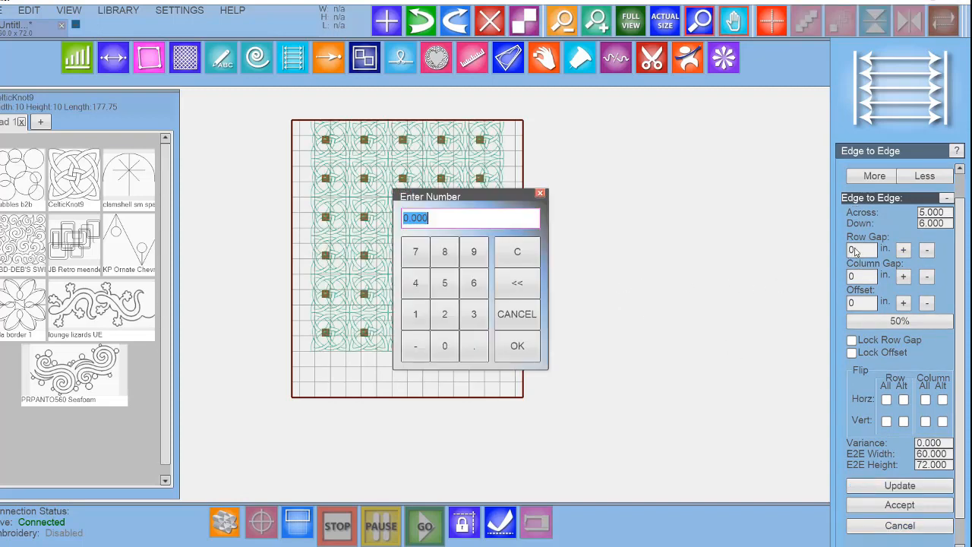
Space out the Celtic knot repeats with a row gap and a column gap of 2 in each.
{"action": "left_click", "coordinate": [855, 253]}
{"action": "type", "text": "2"}
{"action": "left_click", "coordinate": [517, 346]}
{"action": "left_click", "coordinate": [861, 281]}
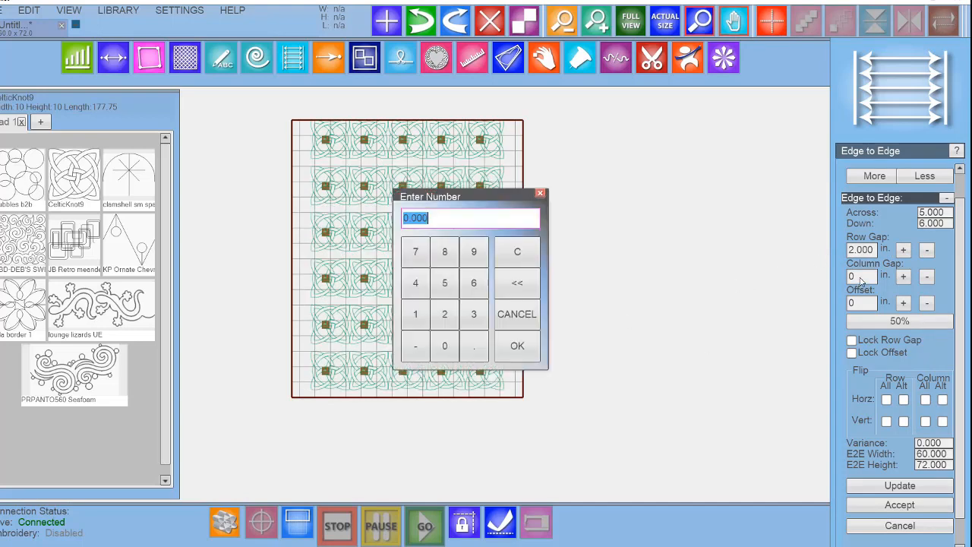
{"action": "left_click", "coordinate": [446, 315]}
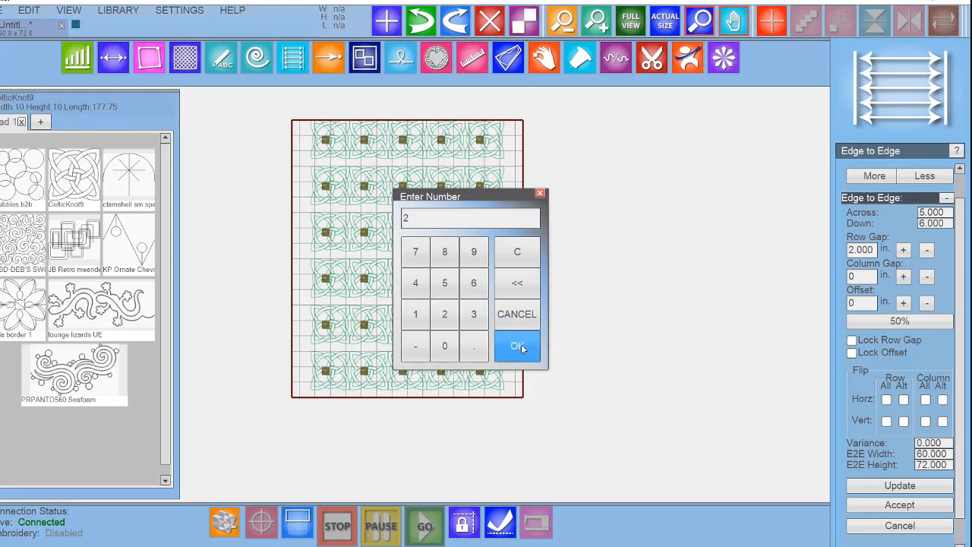
{"action": "left_click", "coordinate": [519, 347]}
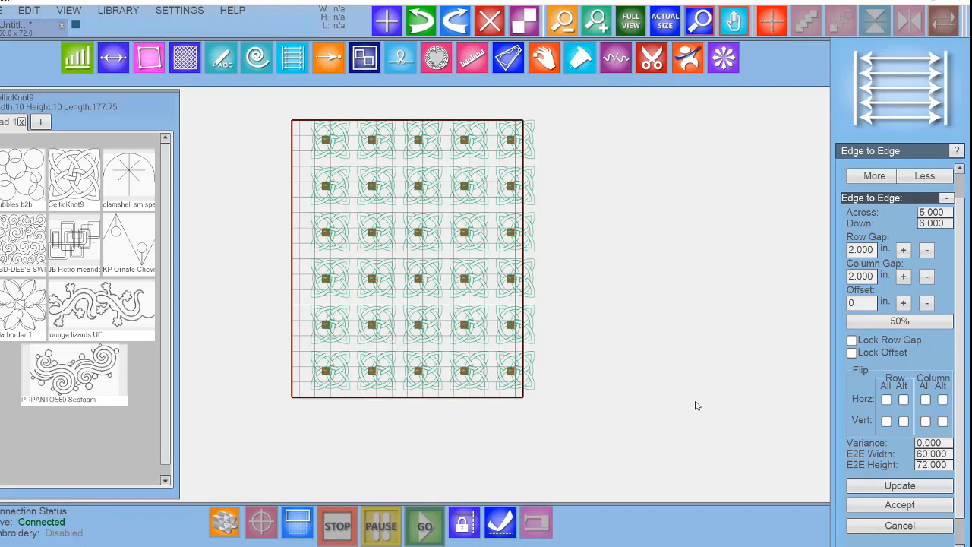
Select the whole Celtic knot grid and move it with Transform so it sits centred inside the quilt boundary.
{"action": "left_click_drag", "start_coordinate": [593, 403], "coordinate": [296, 105]}
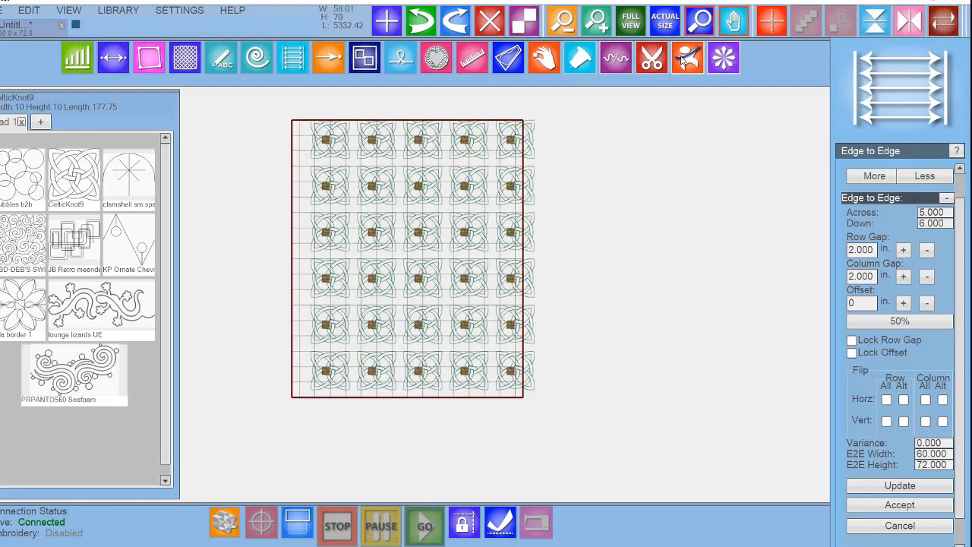
{"action": "left_click_drag", "start_coordinate": [592, 401], "coordinate": [301, 112]}
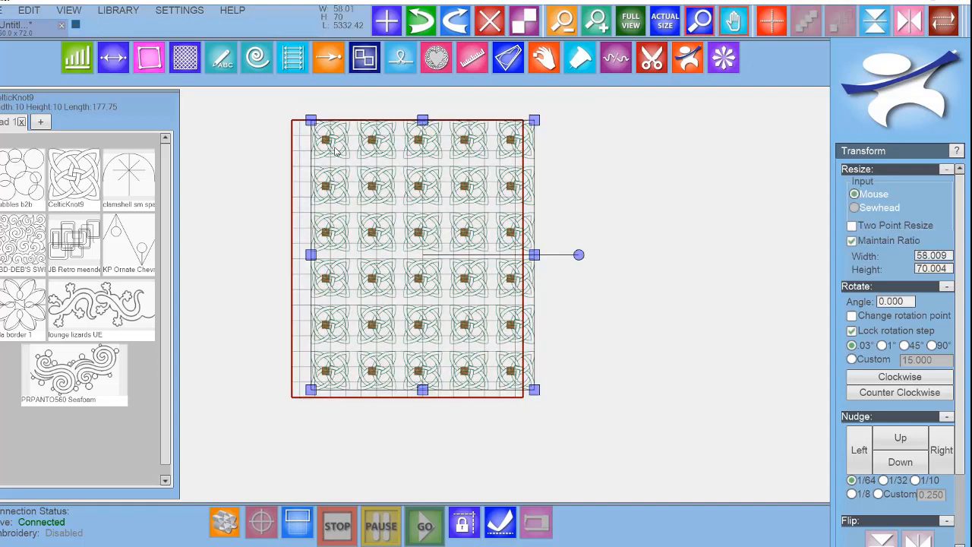
{"action": "left_click_drag", "start_coordinate": [332, 149], "coordinate": [314, 152]}
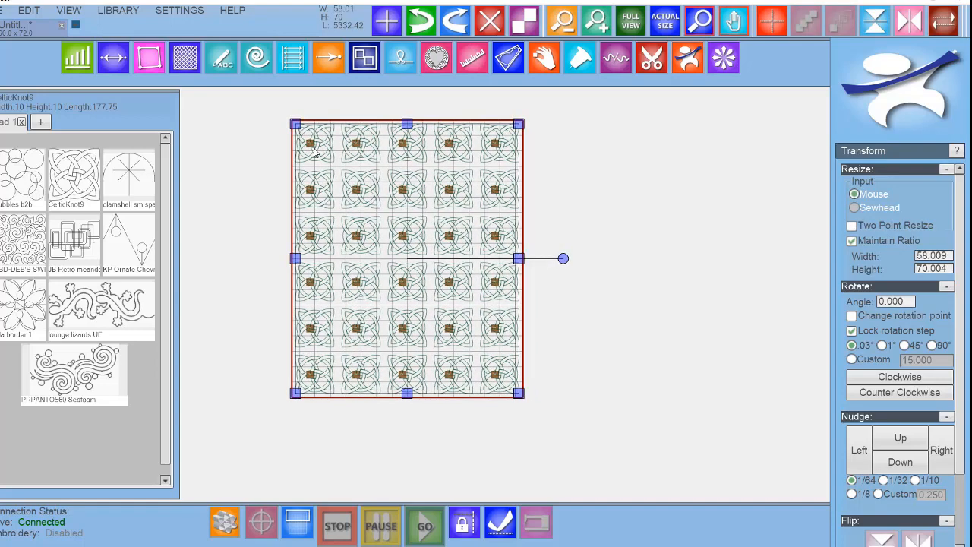
{"action": "left_click", "coordinate": [607, 275]}
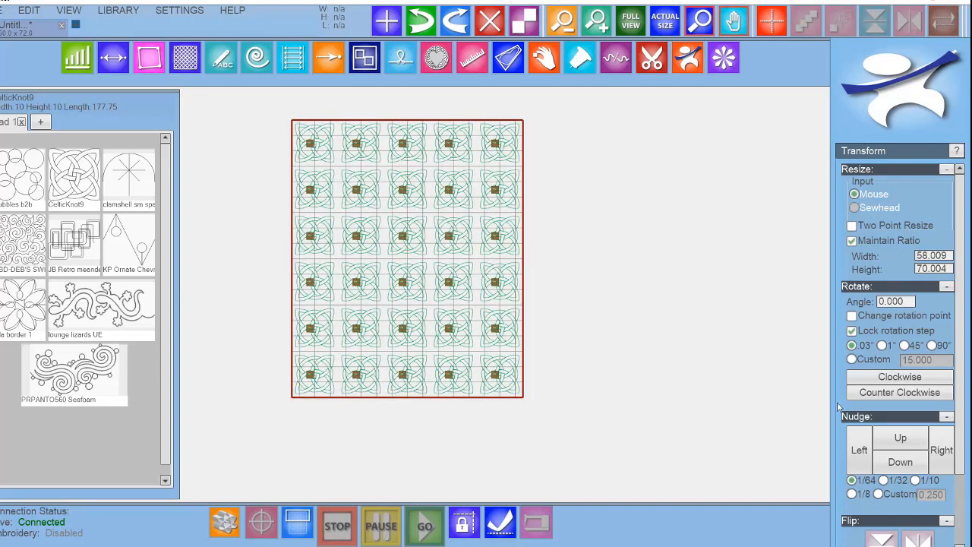
Generate a Multiply edge-to-edge layout of tracks e2e with 5 repeats across and 6 down.
{"action": "scroll", "coordinate": [873, 456], "scroll_direction": "down", "scroll_amount": 3}
{"action": "scroll", "coordinate": [893, 461], "scroll_direction": "down", "scroll_amount": 1}
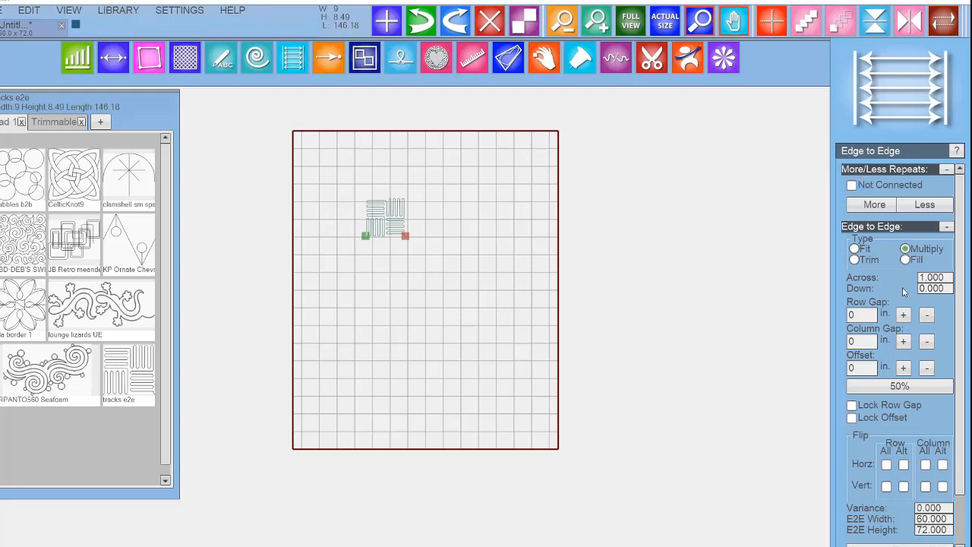
{"action": "left_click", "coordinate": [926, 281]}
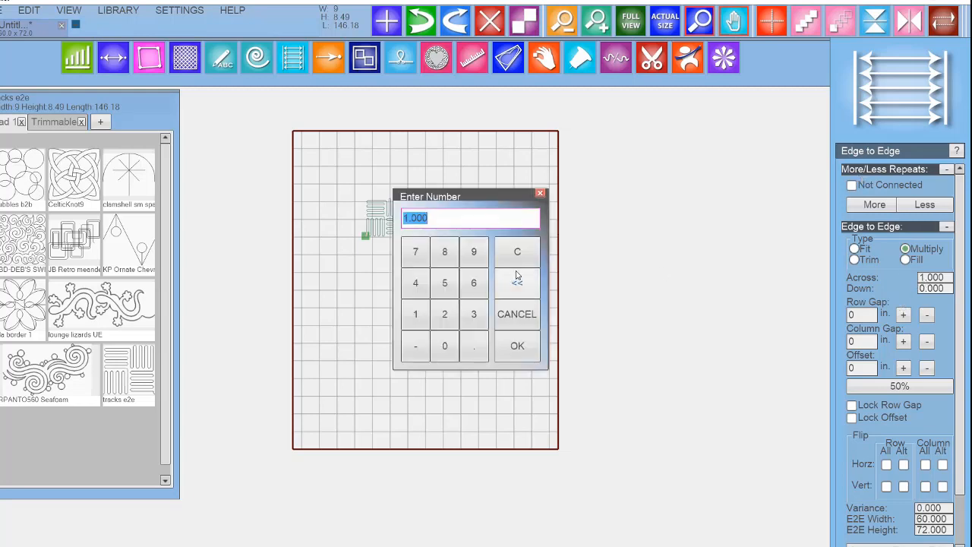
{"action": "left_click", "coordinate": [445, 282]}
{"action": "left_click", "coordinate": [517, 345]}
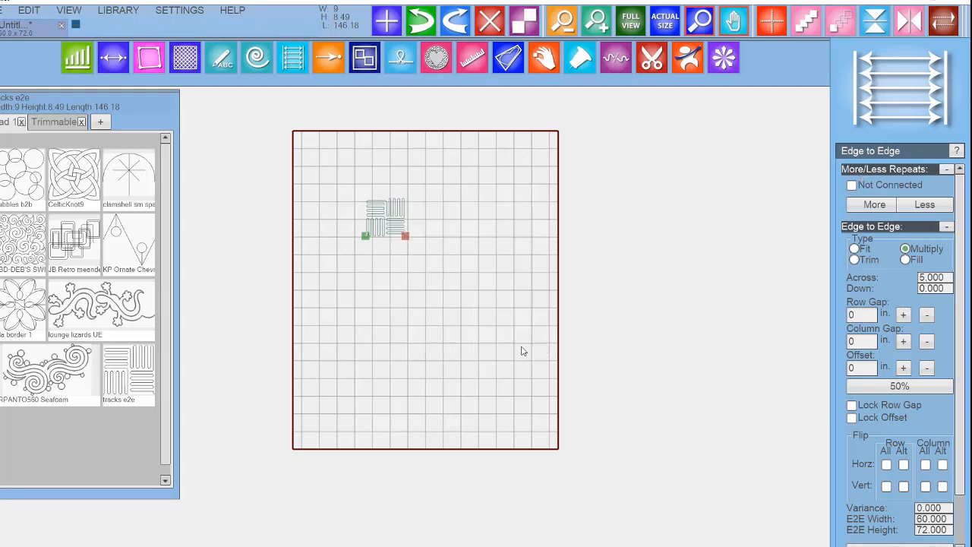
{"action": "left_click", "coordinate": [940, 289]}
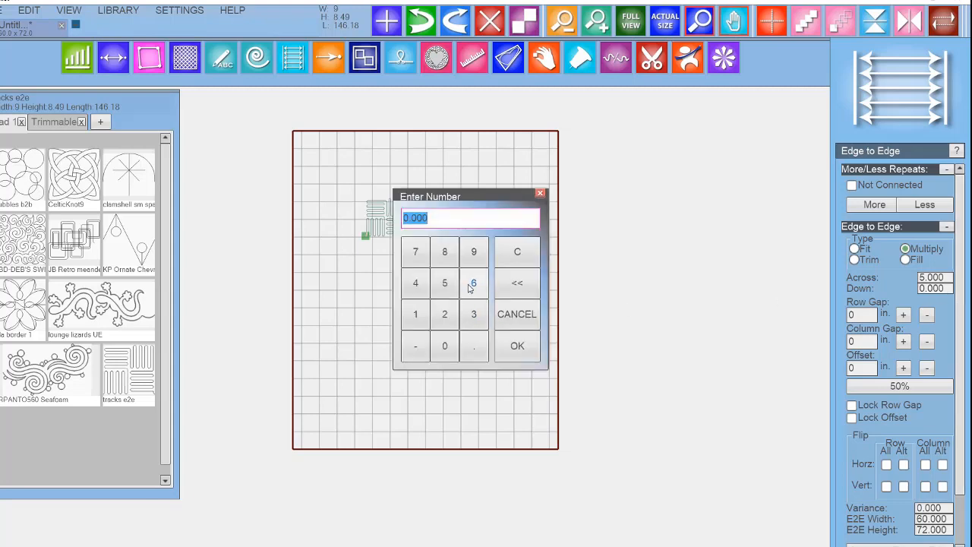
{"action": "left_click", "coordinate": [474, 283]}
{"action": "left_click", "coordinate": [518, 346]}
{"action": "scroll", "coordinate": [934, 474], "scroll_direction": "down", "scroll_amount": 1}
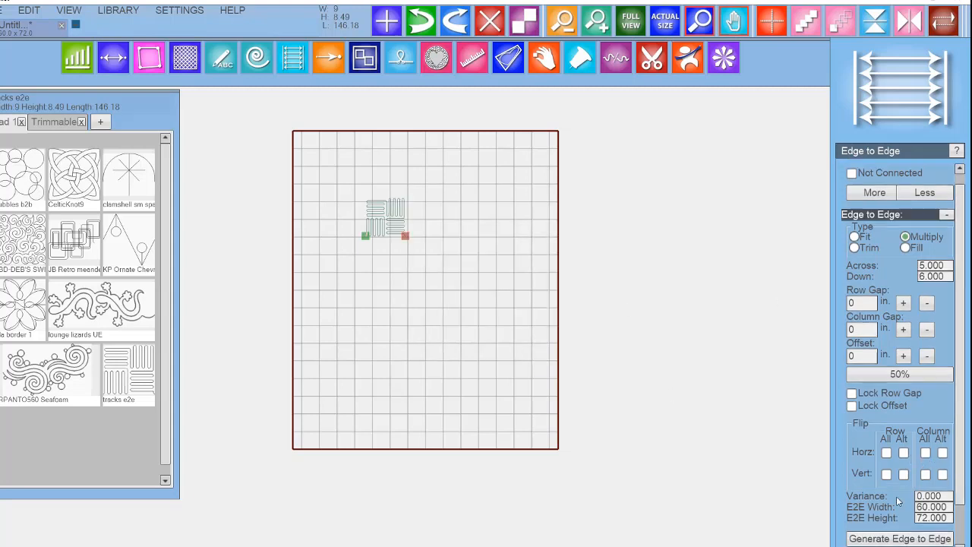
{"action": "left_click", "coordinate": [894, 536]}
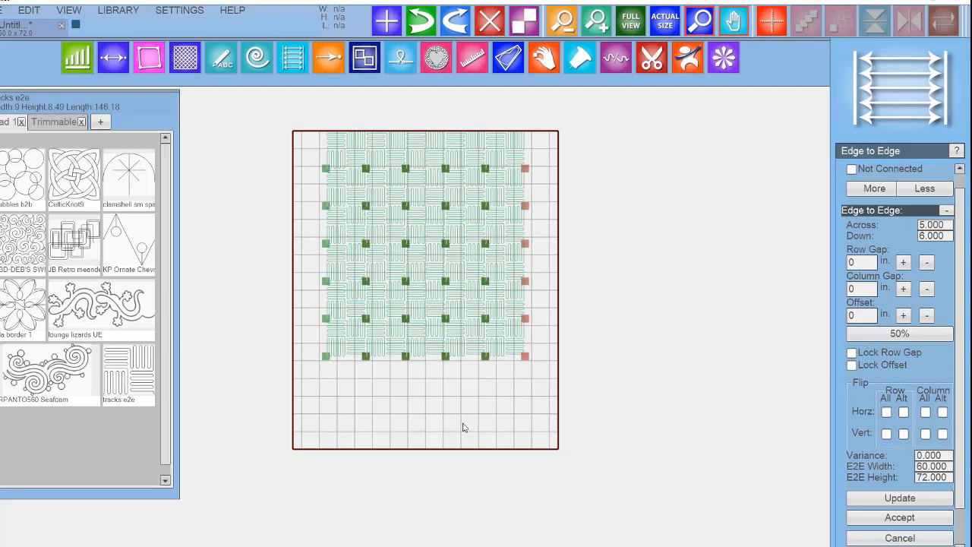
Ungroup the lowest row of the tracks layout into separate pattern blocks.
{"action": "left_click", "coordinate": [352, 348]}
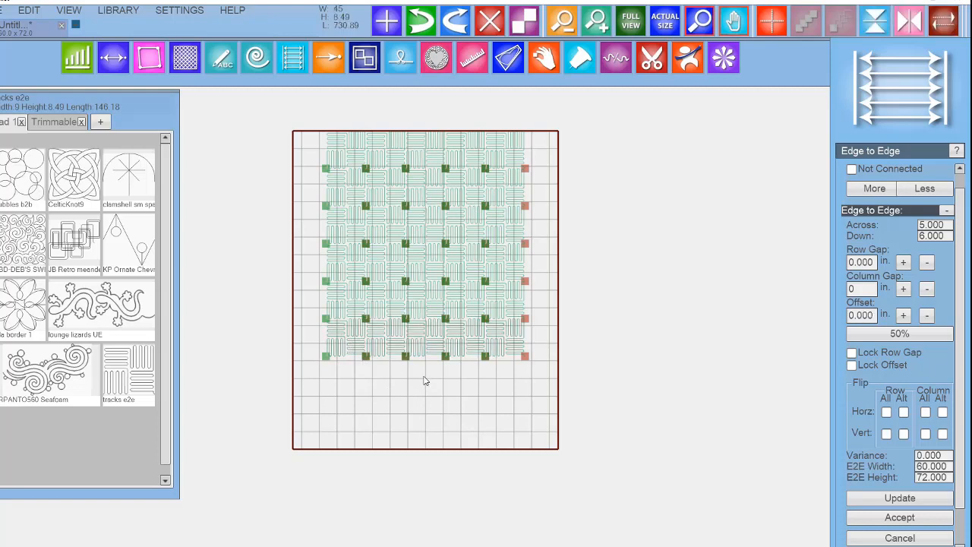
{"action": "right_click", "coordinate": [414, 343]}
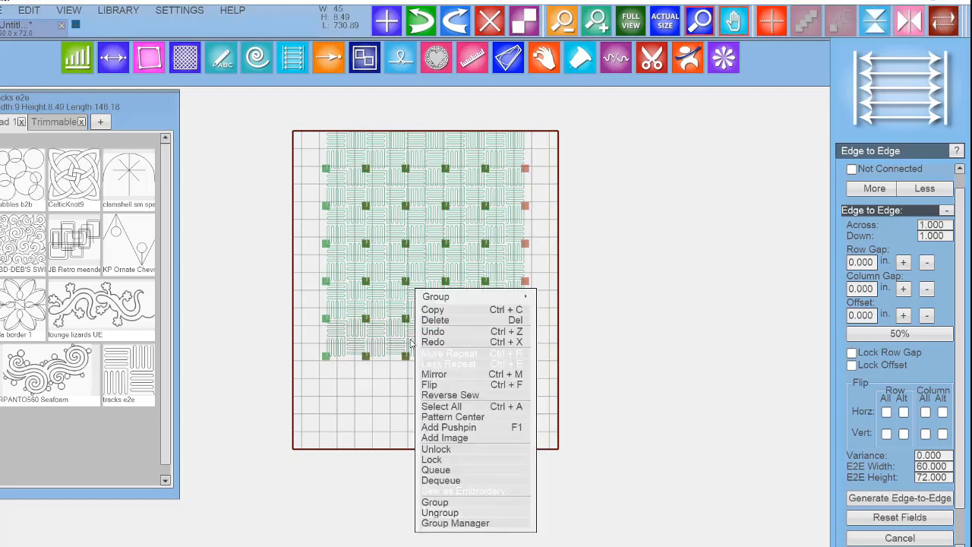
{"action": "left_click", "coordinate": [498, 513]}
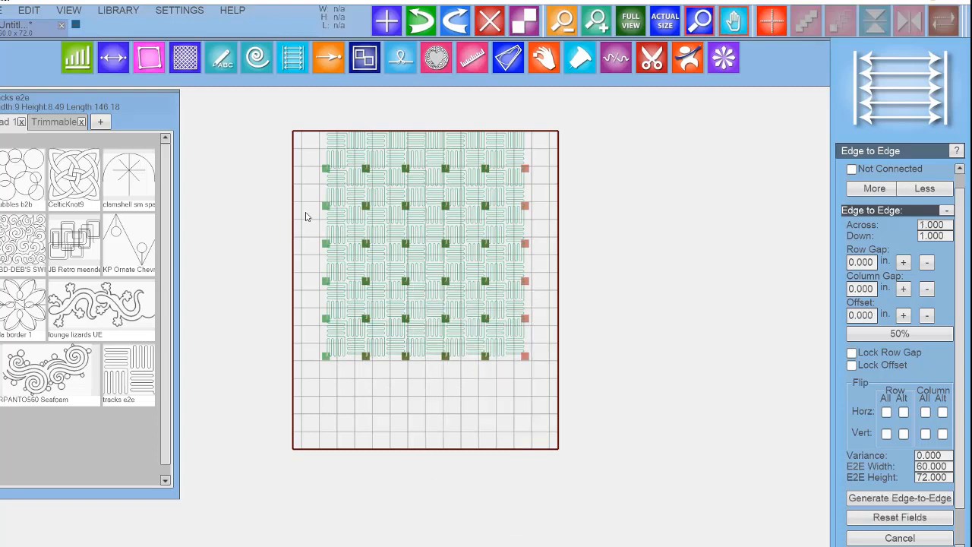
Set the Group type to Link and select the blocks along the lowest tracks row in sequence.
{"action": "left_click", "coordinate": [368, 59]}
{"action": "left_click", "coordinate": [849, 258]}
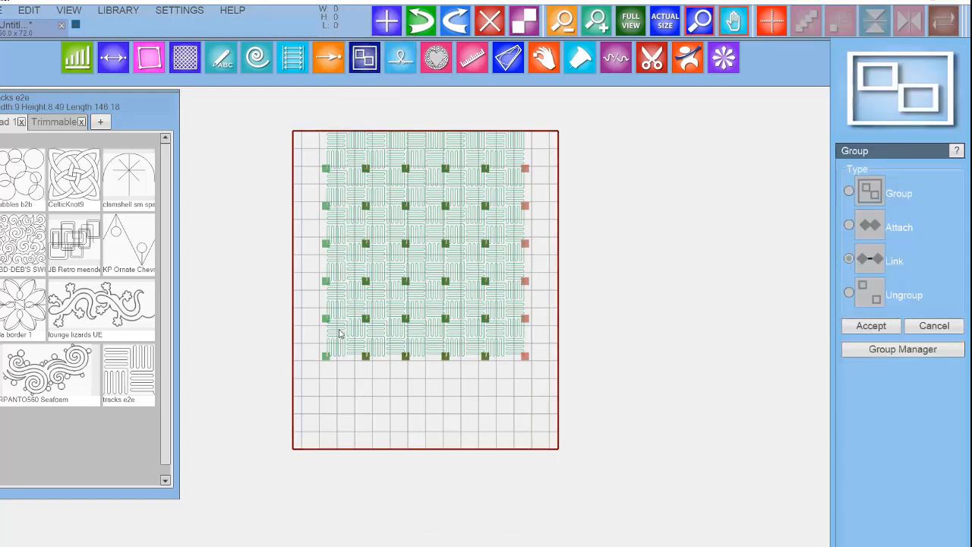
{"action": "left_click", "coordinate": [383, 344]}
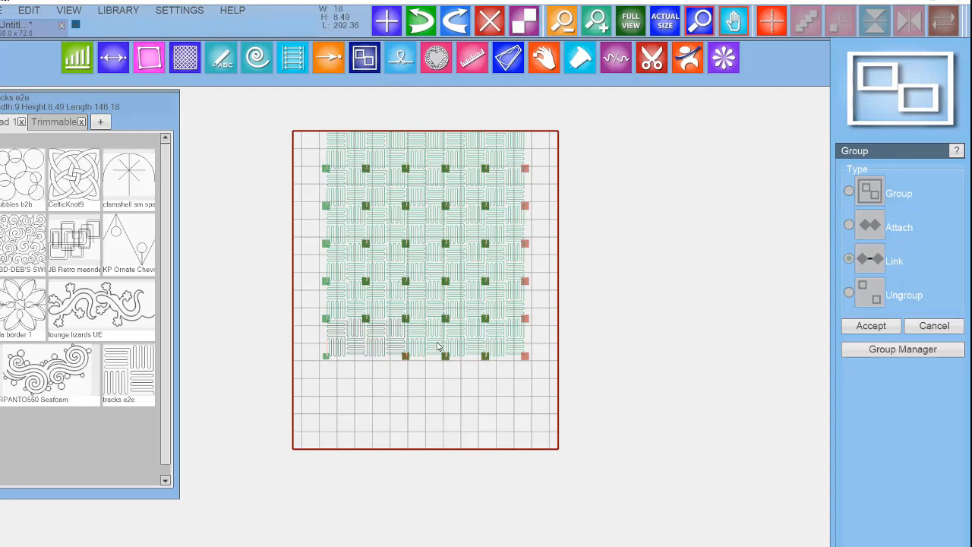
{"action": "left_click", "coordinate": [434, 345]}
{"action": "left_click", "coordinate": [470, 345]}
{"action": "left_click", "coordinate": [497, 346]}
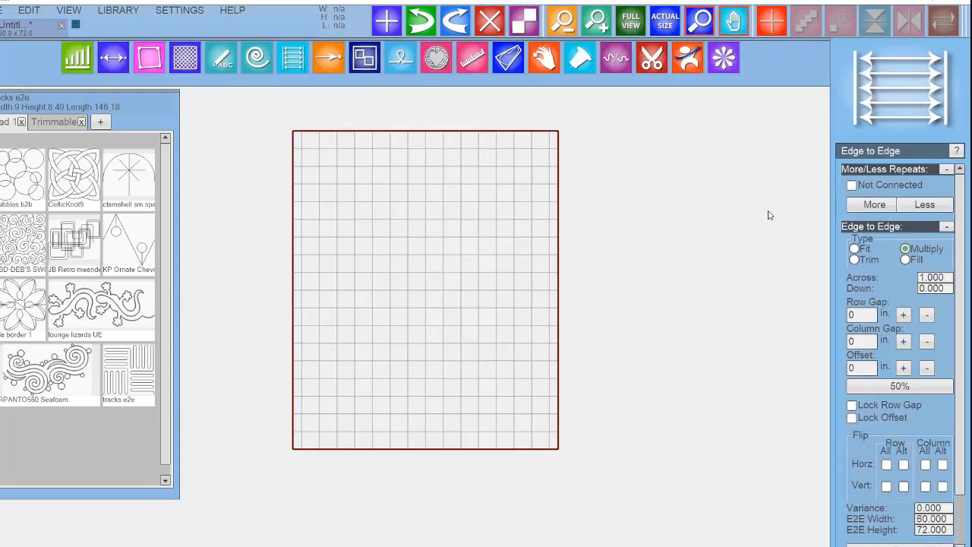
Place tracks e2e in the empty quilt area and generate a Fill edge-to-edge layout with 1 repeat across.
{"action": "left_click", "coordinate": [905, 259]}
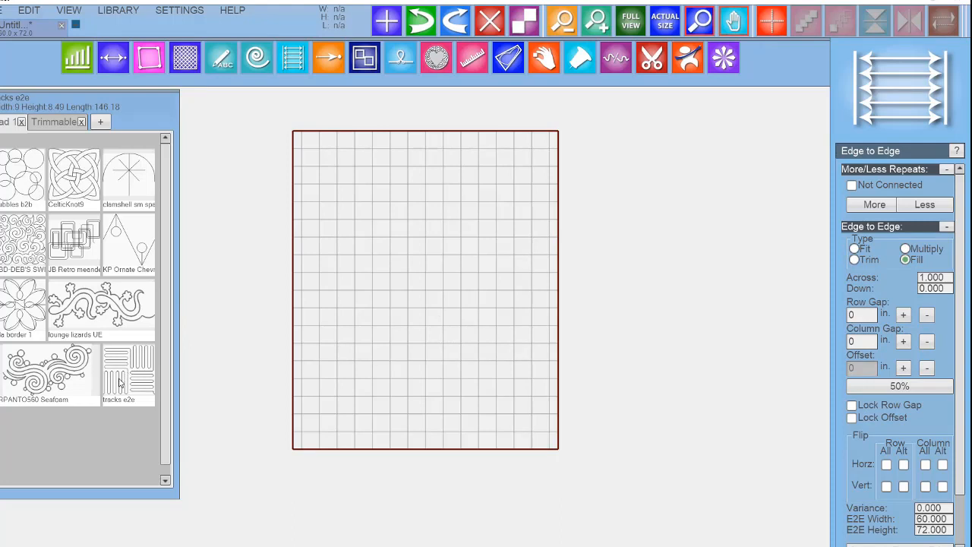
{"action": "left_click_drag", "start_coordinate": [119, 383], "coordinate": [391, 247]}
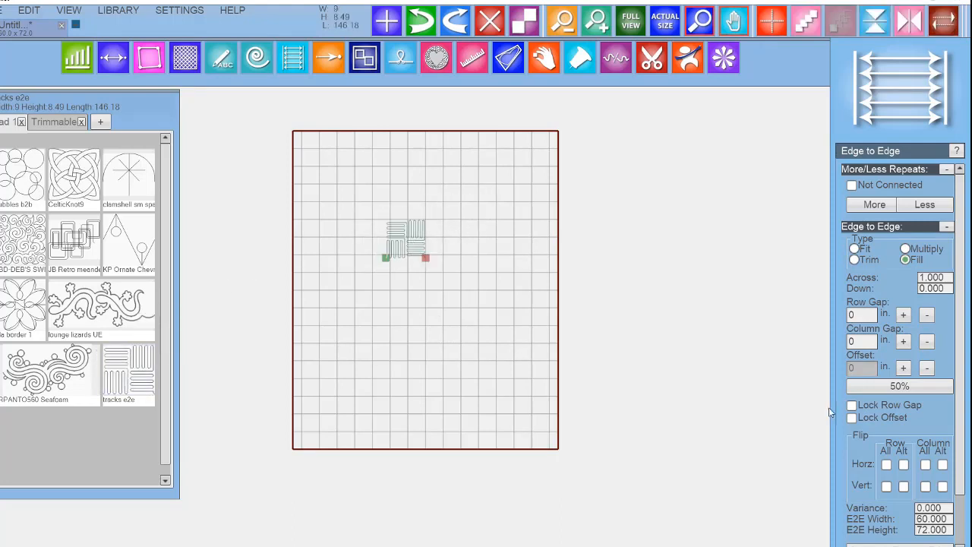
{"action": "scroll", "coordinate": [874, 257], "scroll_direction": "down", "scroll_amount": 1}
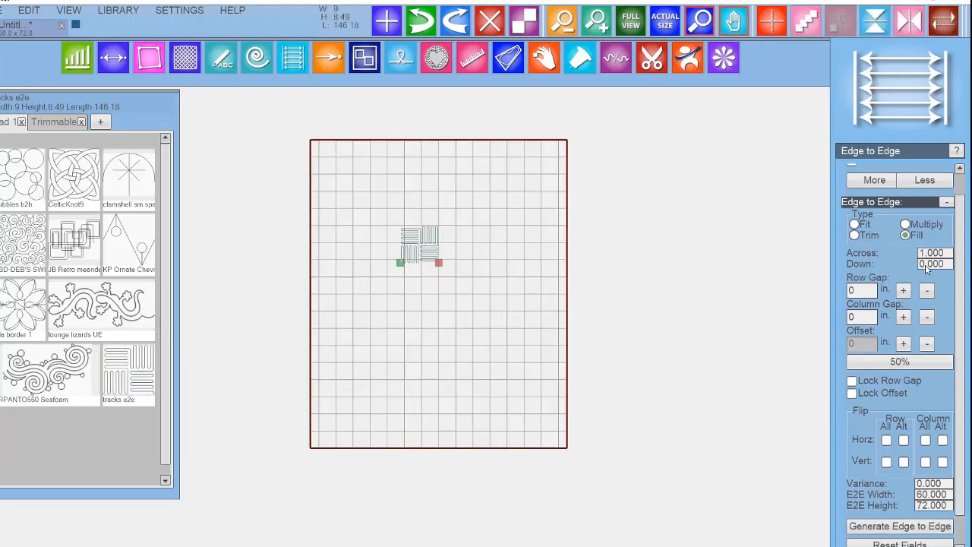
{"action": "left_click", "coordinate": [869, 526]}
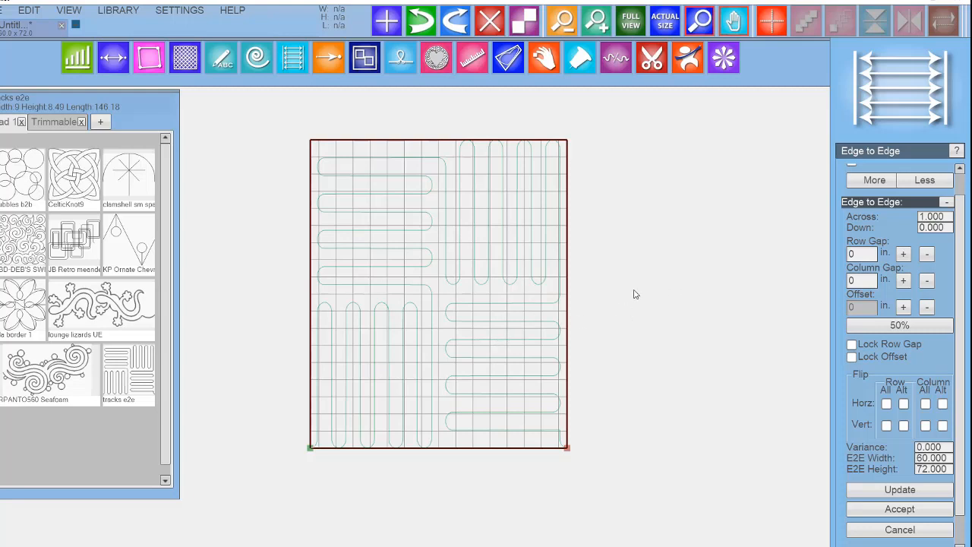
Undo the single-repeat fill and generate a Fill layout of tracks e2e with 5 repeats across and 6 down.
{"action": "key", "text": "ctrl+z"}
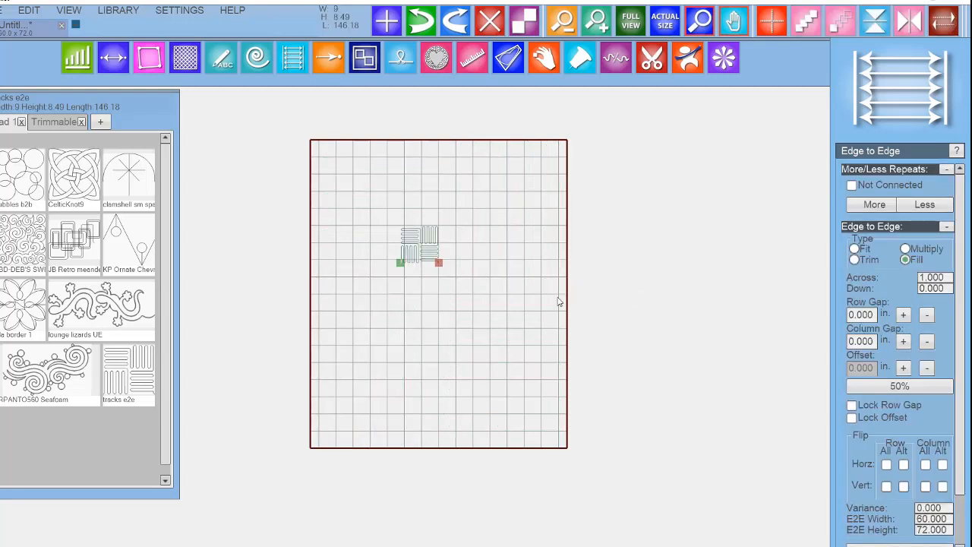
{"action": "left_click", "coordinate": [935, 288]}
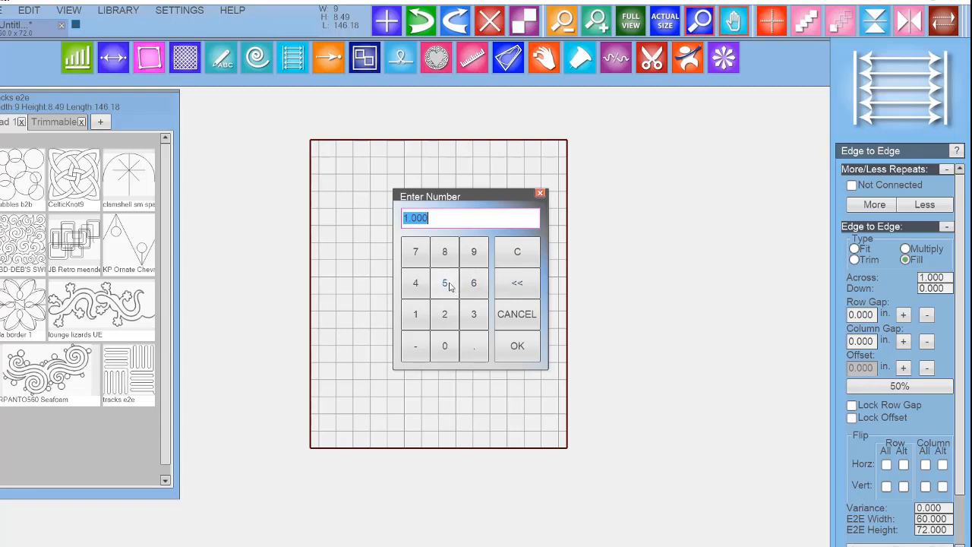
{"action": "left_click", "coordinate": [444, 282]}
{"action": "left_click", "coordinate": [517, 346]}
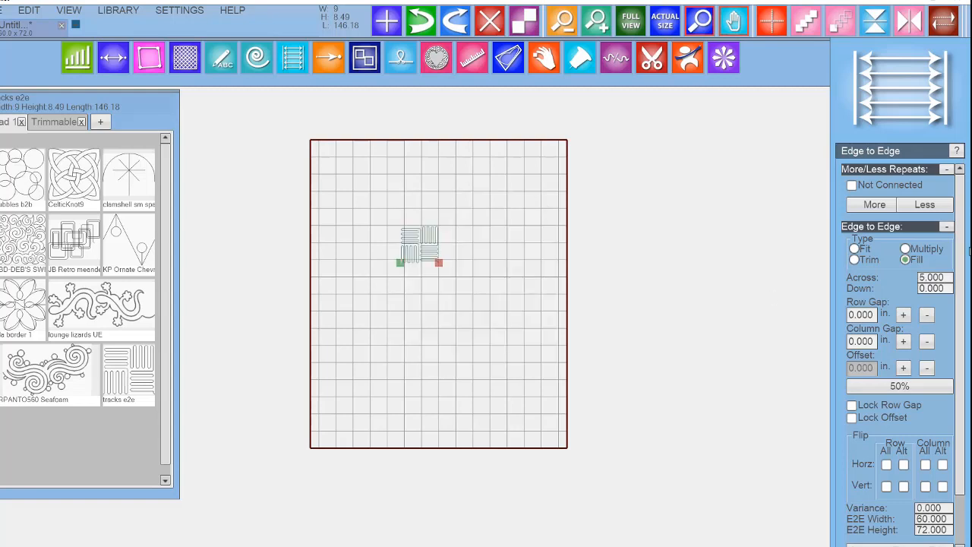
{"action": "left_click", "coordinate": [937, 289]}
{"action": "left_click", "coordinate": [473, 283]}
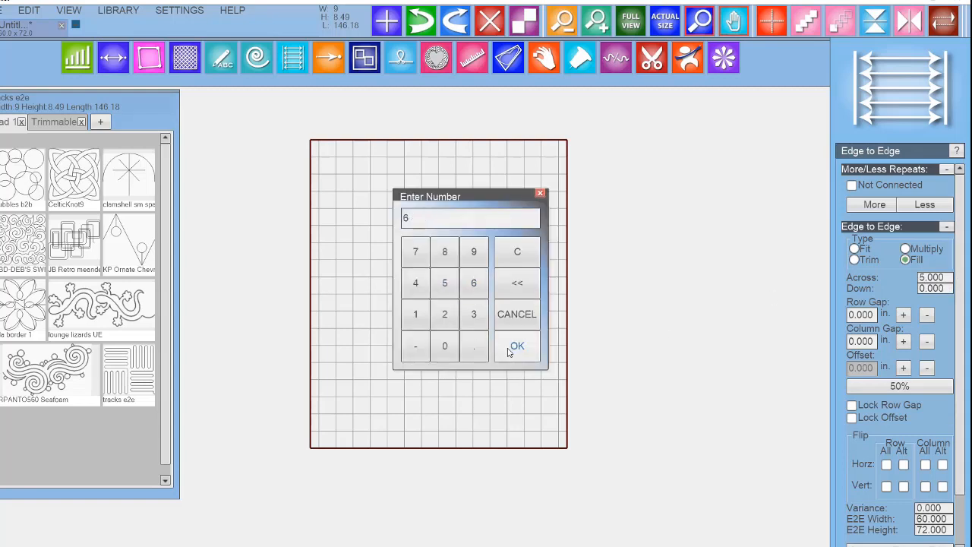
{"action": "left_click", "coordinate": [507, 343]}
{"action": "scroll", "coordinate": [888, 367], "scroll_direction": "down", "scroll_amount": 3}
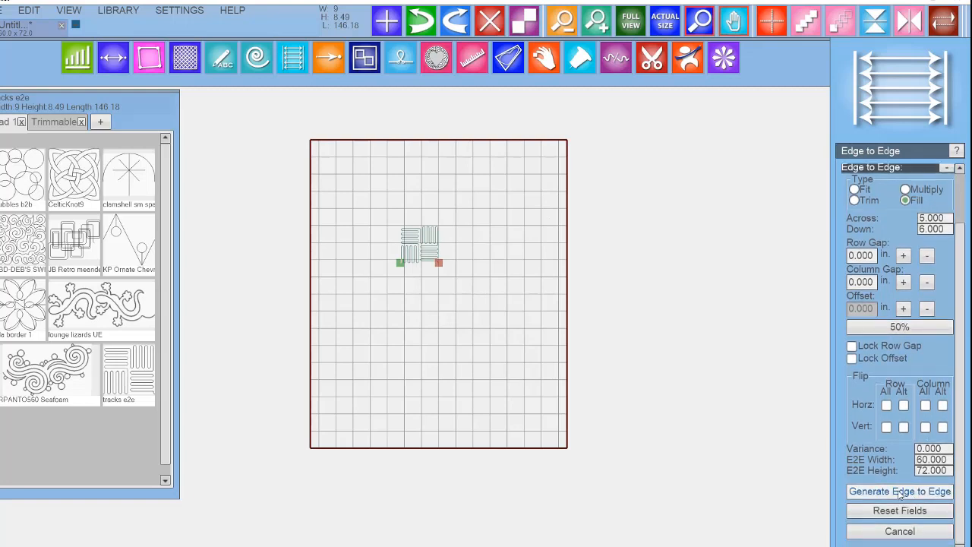
{"action": "left_click", "coordinate": [900, 491]}
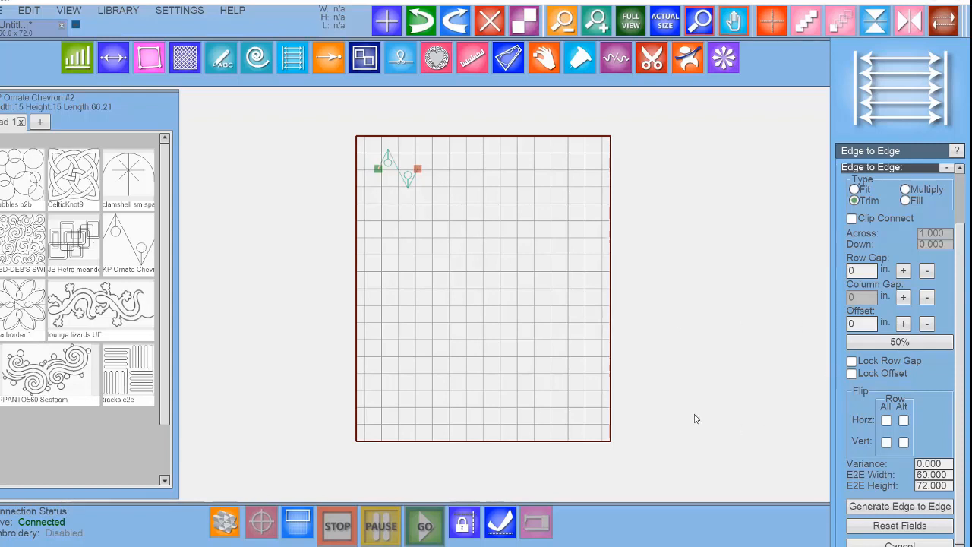
Select the placed KP Ornate Chevron #2 pattern and generate a Trim edge-to-edge layout from it.
{"action": "scroll", "coordinate": [693, 397], "scroll_direction": "down", "scroll_amount": 1}
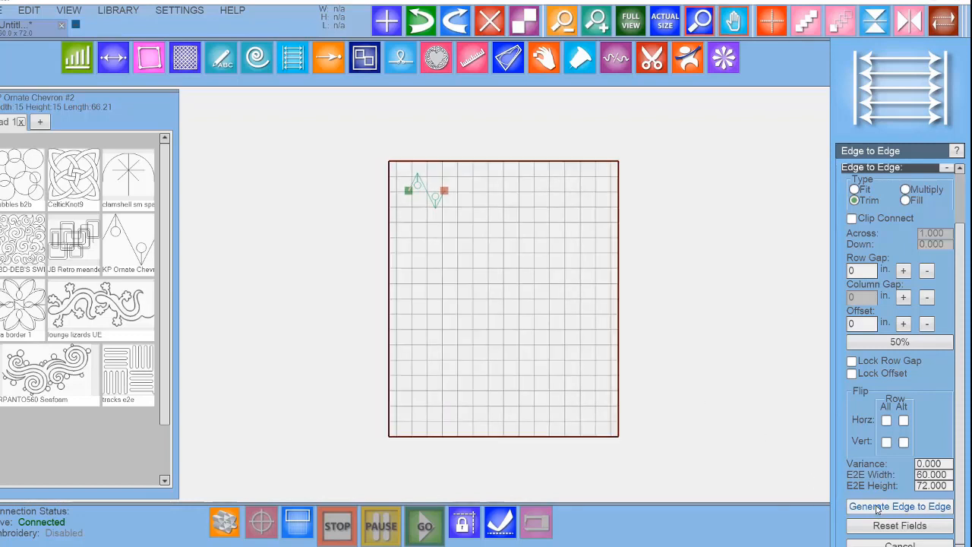
{"action": "left_click", "coordinate": [877, 507]}
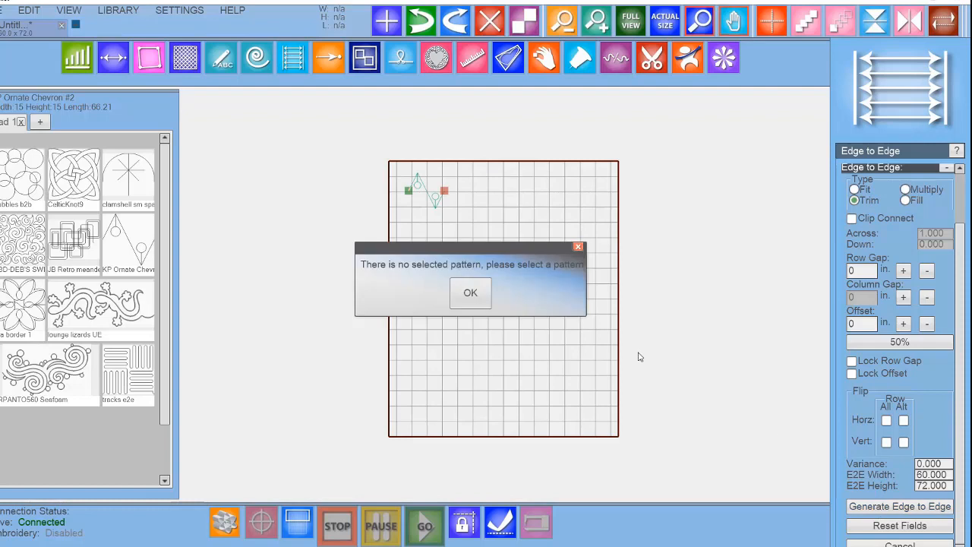
{"action": "left_click", "coordinate": [479, 295]}
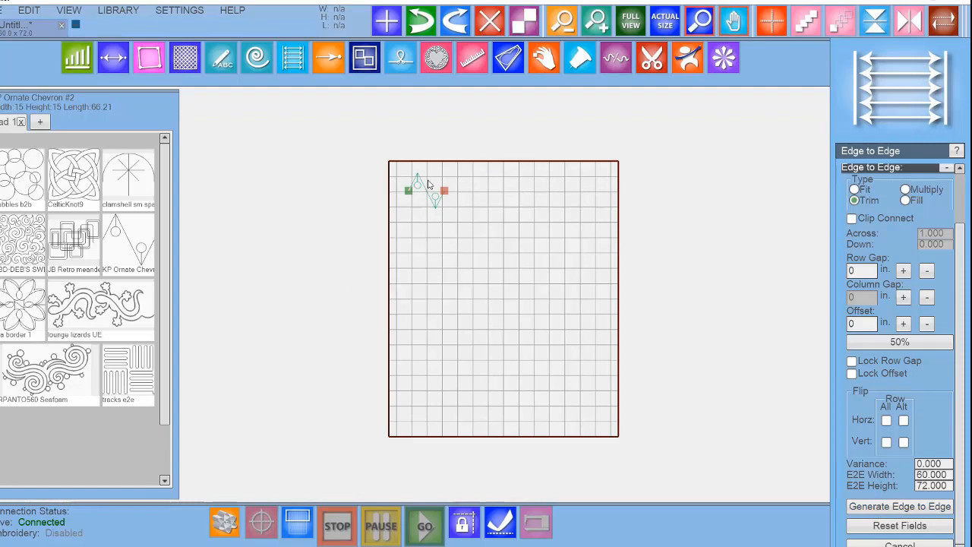
{"action": "left_click", "coordinate": [917, 508]}
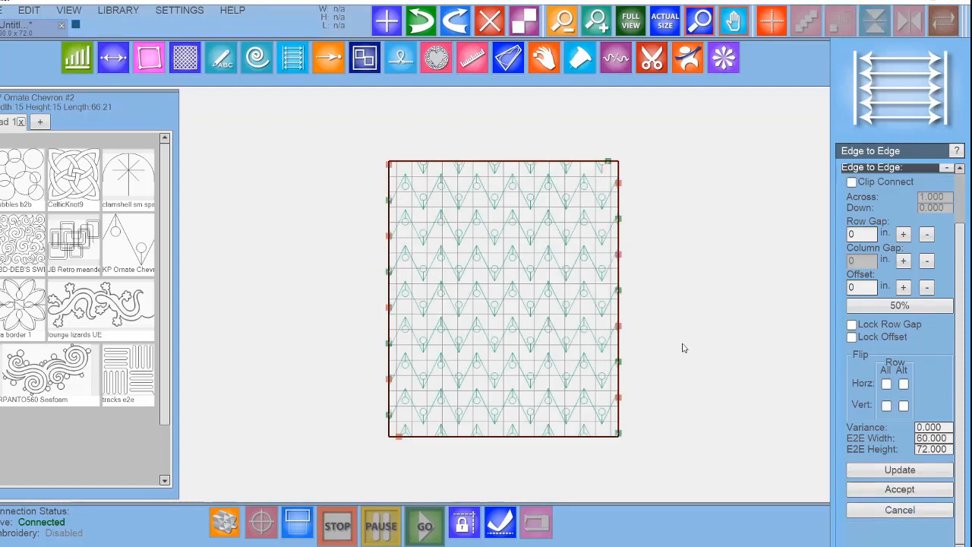
Nest the chevron rows closer together by setting the row gap to -4.25 in.
{"action": "left_click", "coordinate": [926, 239]}
{"action": "left_click", "coordinate": [927, 238]}
{"action": "left_click", "coordinate": [926, 238]}
{"action": "left_click", "coordinate": [926, 239]}
{"action": "left_click", "coordinate": [927, 239]}
{"action": "left_click", "coordinate": [927, 238]}
{"action": "left_click", "coordinate": [926, 238]}
{"action": "left_click", "coordinate": [927, 238]}
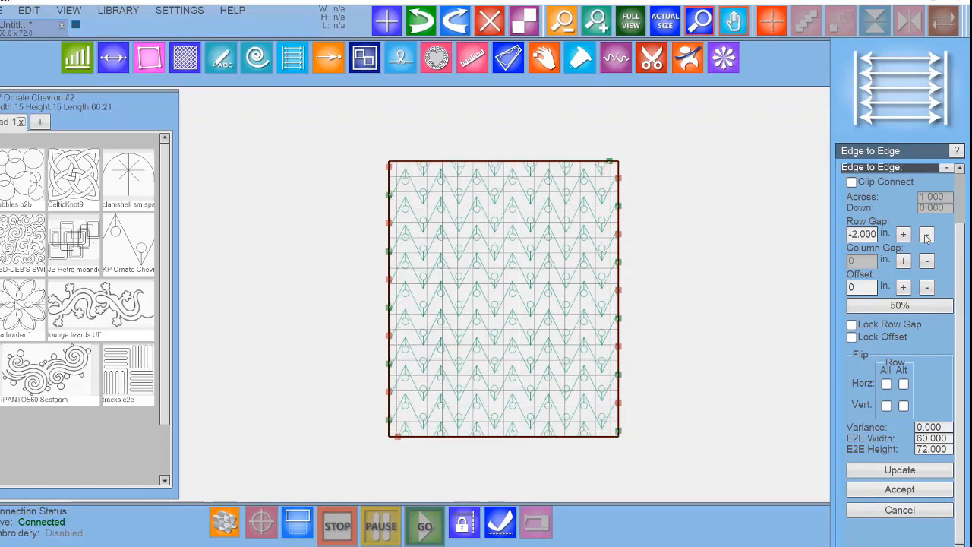
{"action": "double_click", "coordinate": [927, 238]}
{"action": "left_click", "coordinate": [927, 238]}
{"action": "double_click", "coordinate": [926, 239]}
{"action": "double_click", "coordinate": [927, 238]}
{"action": "left_click", "coordinate": [927, 238]}
{"action": "left_click", "coordinate": [927, 239]}
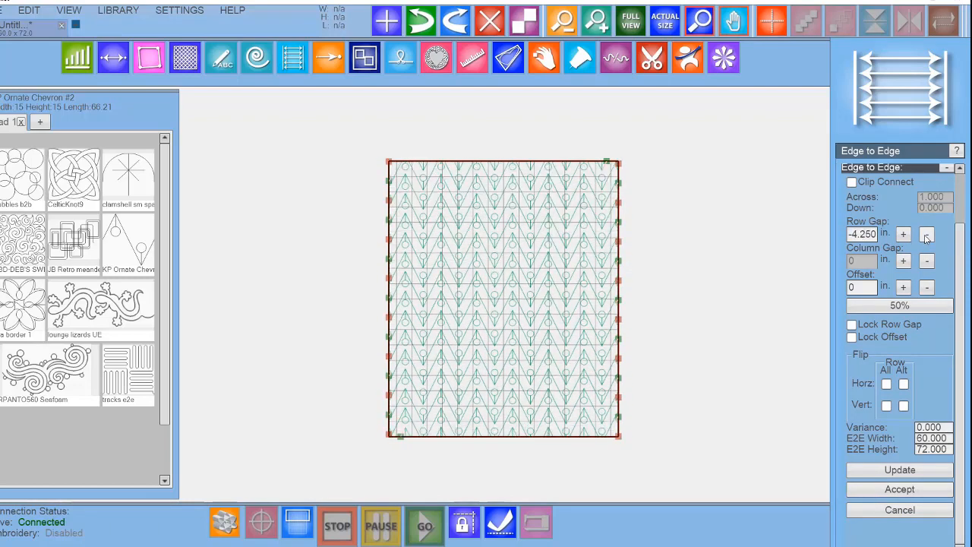
Shift the alternate chevron rows sideways by setting the offset to 1.75 in.
{"action": "left_click", "coordinate": [904, 288]}
{"action": "left_click", "coordinate": [903, 289]}
{"action": "left_click", "coordinate": [904, 288]}
{"action": "left_click", "coordinate": [903, 288]}
{"action": "left_click", "coordinate": [904, 289]}
{"action": "left_click", "coordinate": [903, 289]}
{"action": "left_click", "coordinate": [903, 288]}
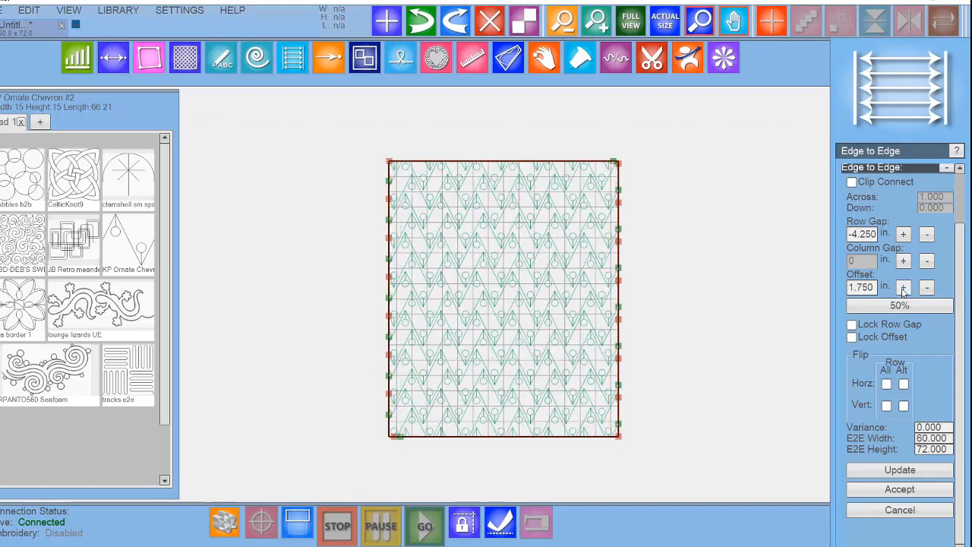